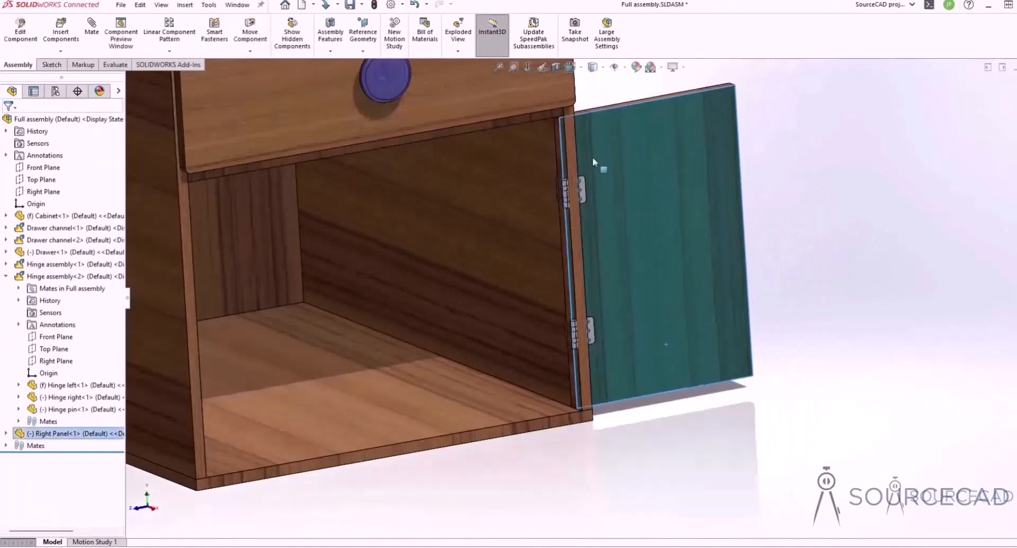
{"action": "left_click_drag", "start_coordinate": [592, 157], "coordinate": [439, 287]}
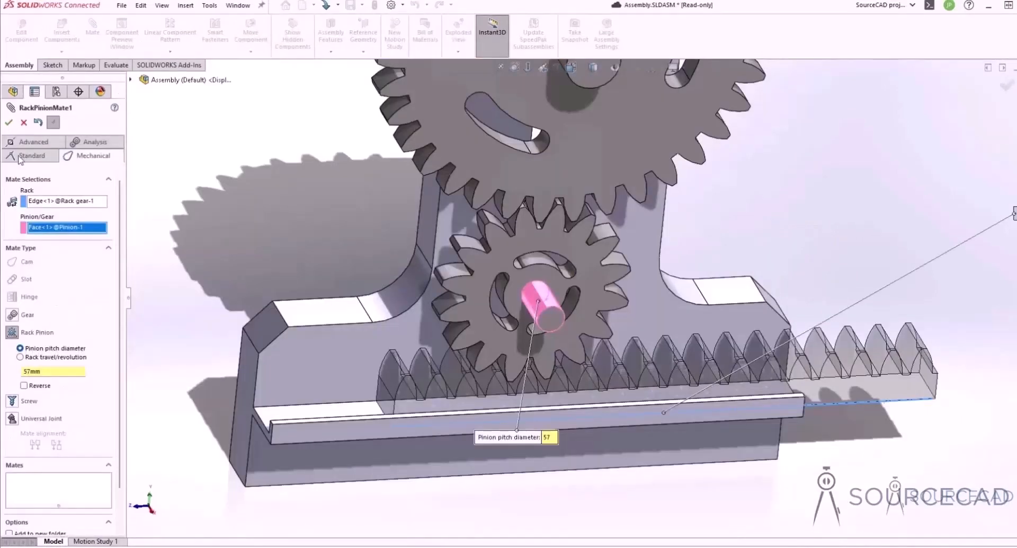
{"action": "left_click", "coordinate": [8, 122]}
{"action": "left_click", "coordinate": [8, 123]}
{"action": "left_click_drag", "start_coordinate": [520, 416], "coordinate": [504, 415]}
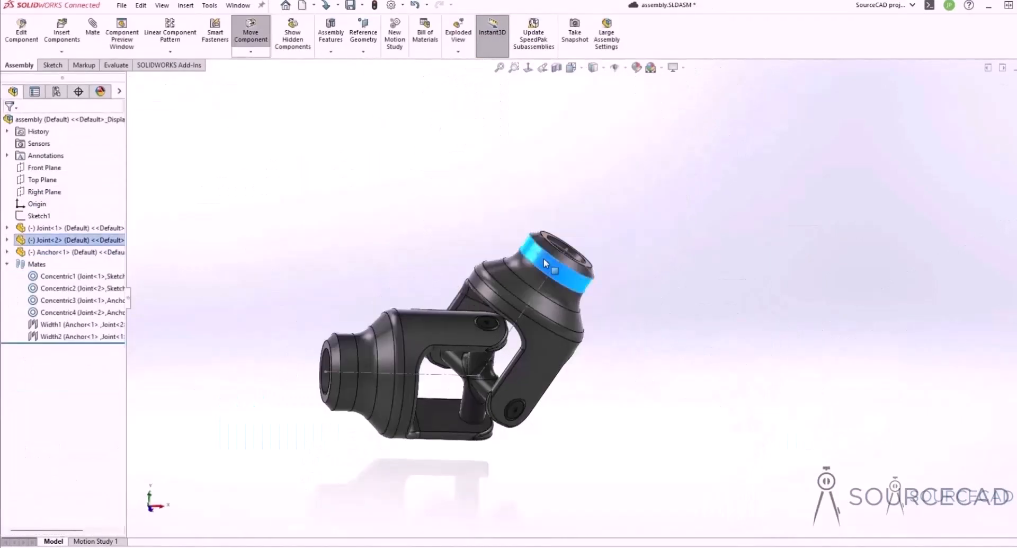
{"action": "left_click_drag", "start_coordinate": [583, 249], "coordinate": [530, 249]}
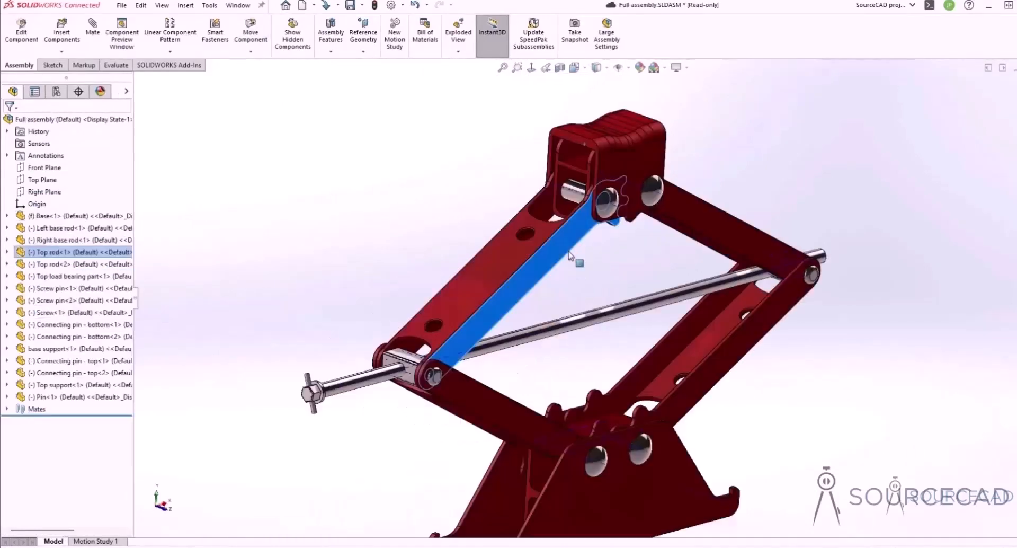
{"action": "mouse_move", "coordinate": [577, 261]}
{"action": "left_mouse_down"}
{"action": "mouse_move", "coordinate": [581, 290]}
{"action": "mouse_move", "coordinate": [556, 243]}
{"action": "mouse_move", "coordinate": [529, 270]}
{"action": "left_mouse_up"}
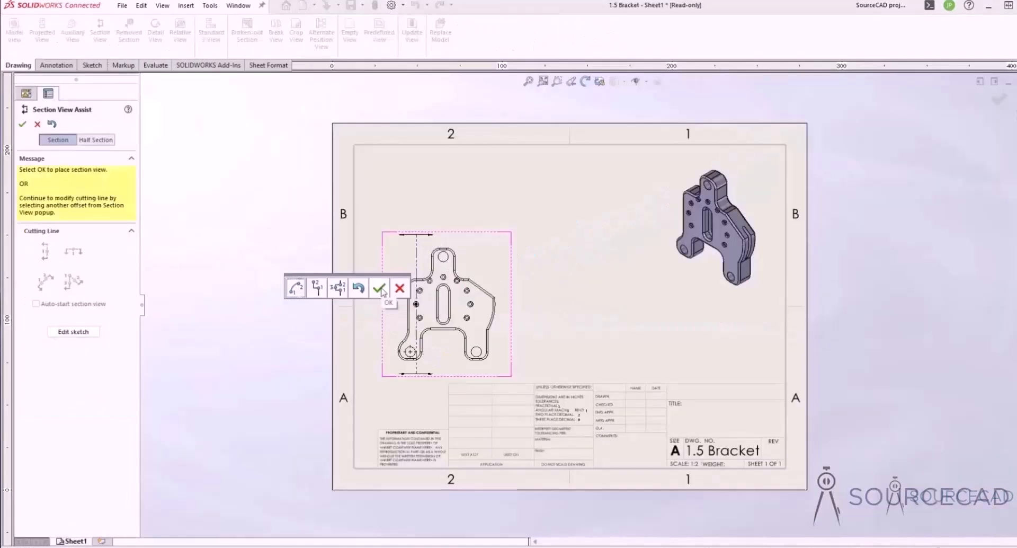
{"action": "left_click", "coordinate": [380, 288]}
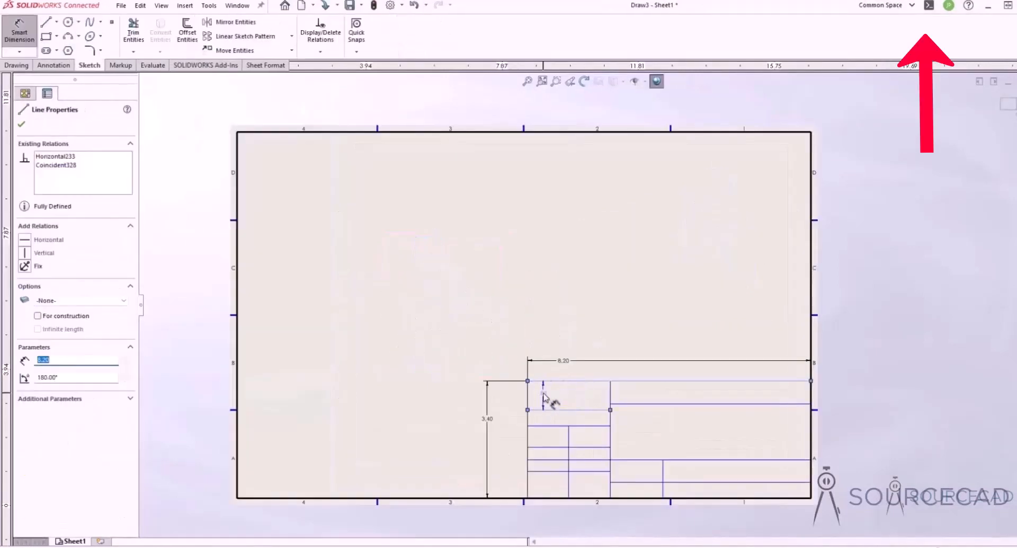
{"action": "double_click", "coordinate": [545, 399]}
{"action": "key", "text": "Return"}
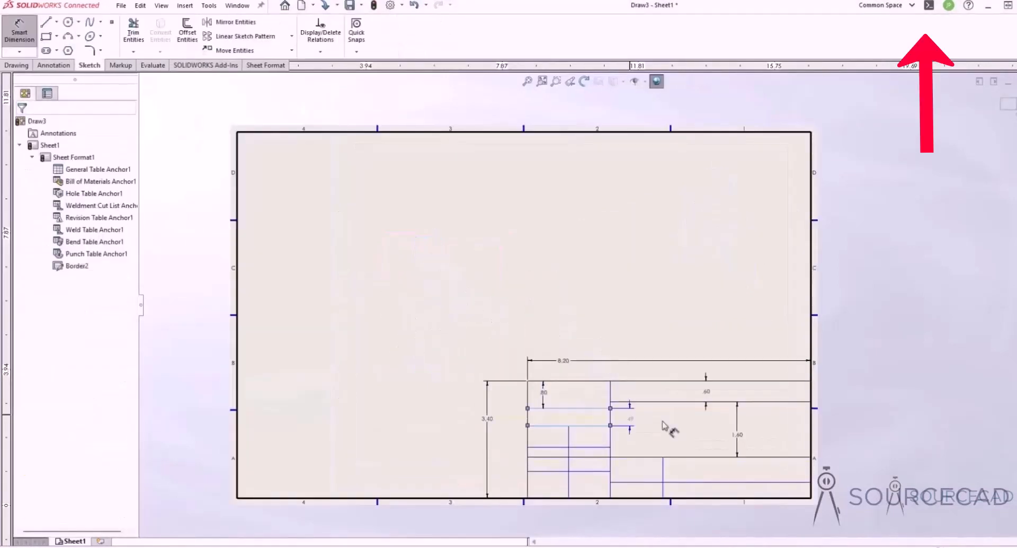
{"action": "left_click", "coordinate": [663, 426]}
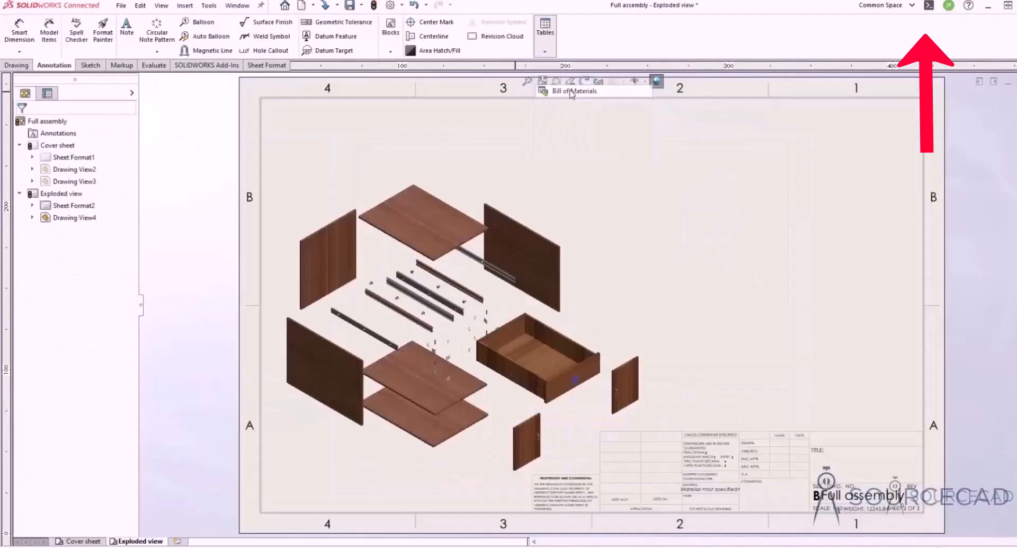
{"action": "left_click", "coordinate": [572, 92]}
{"action": "left_click", "coordinate": [21, 130]}
{"action": "left_click", "coordinate": [650, 106]}
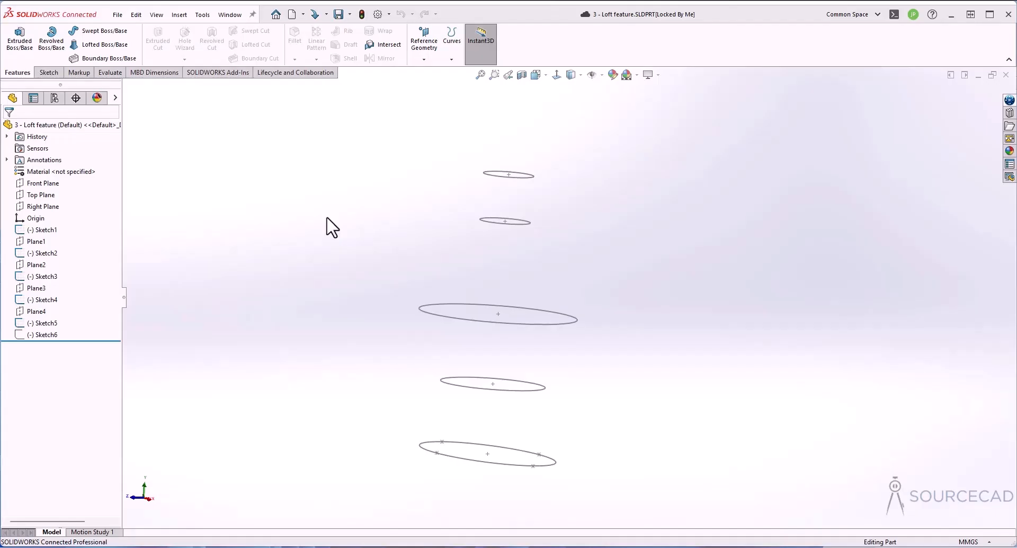
Step: Start a Lofted Boss/Base and select the five profiles Sketch1 to Sketch5 in order from the lowest to the highest
{"action": "mouse_move", "coordinate": [329, 225]}
{"action": "middle_mouse_down"}
{"action": "mouse_move", "coordinate": [465, 233]}
{"action": "mouse_move", "coordinate": [477, 420]}
{"action": "middle_mouse_up"}
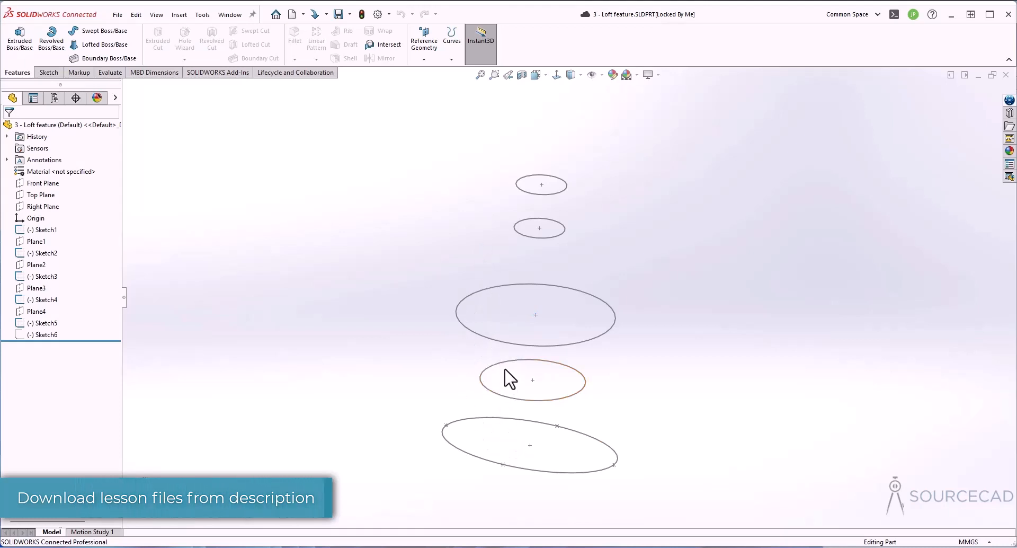
{"action": "middle_click_drag", "start_coordinate": [510, 379], "coordinate": [494, 330]}
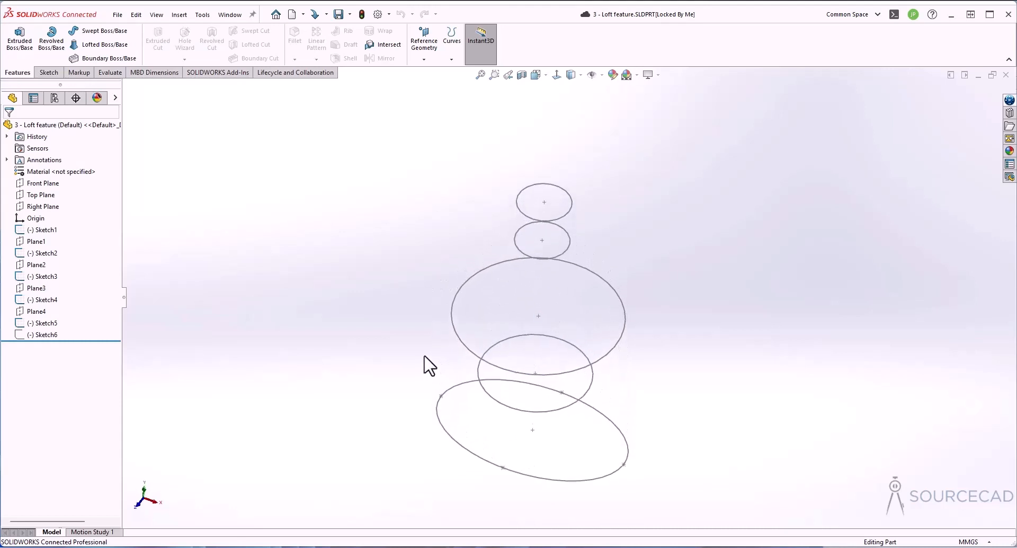
{"action": "middle_click_drag", "start_coordinate": [424, 356], "coordinate": [461, 427]}
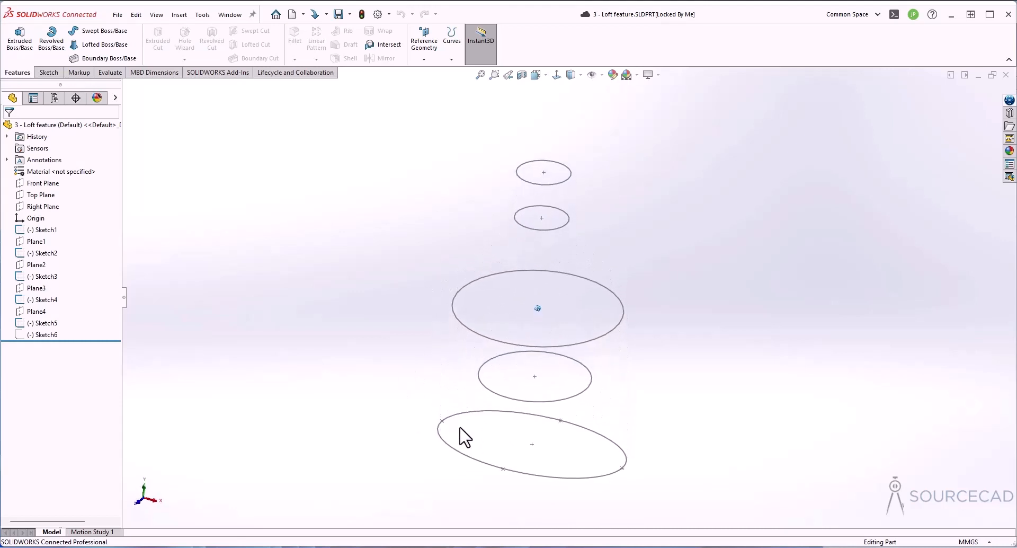
{"action": "middle_click_drag", "start_coordinate": [474, 250], "coordinate": [475, 251]}
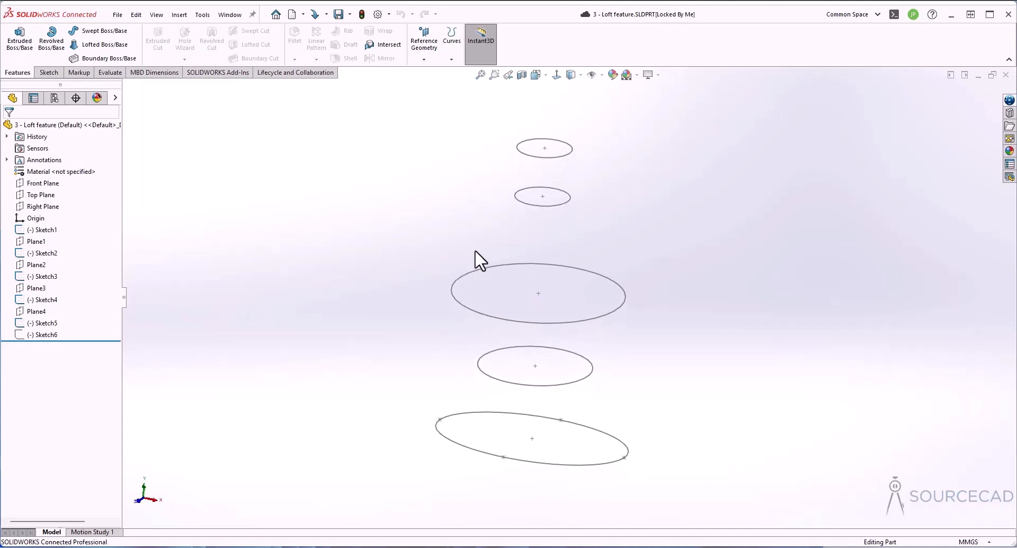
{"action": "left_click", "coordinate": [106, 46]}
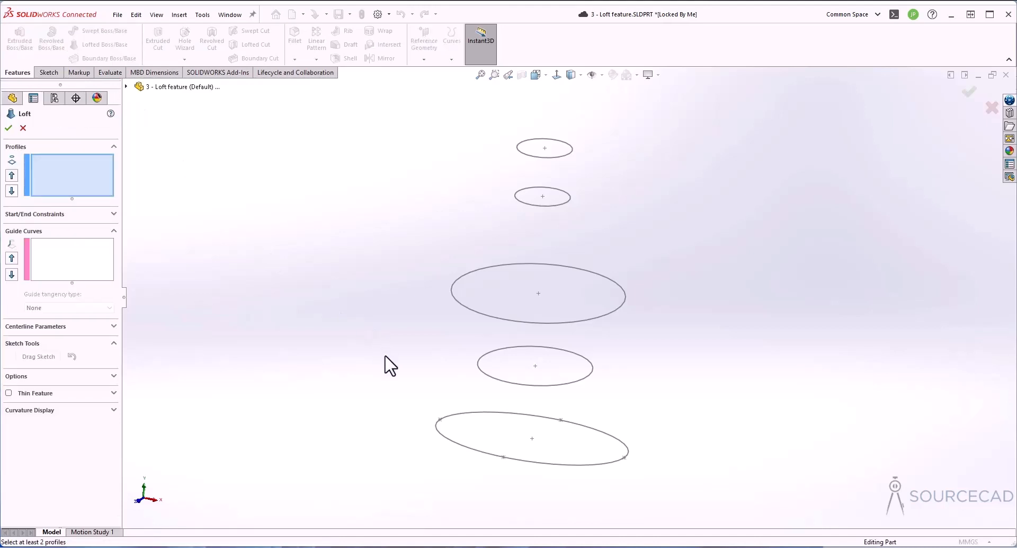
{"action": "left_click", "coordinate": [484, 453]}
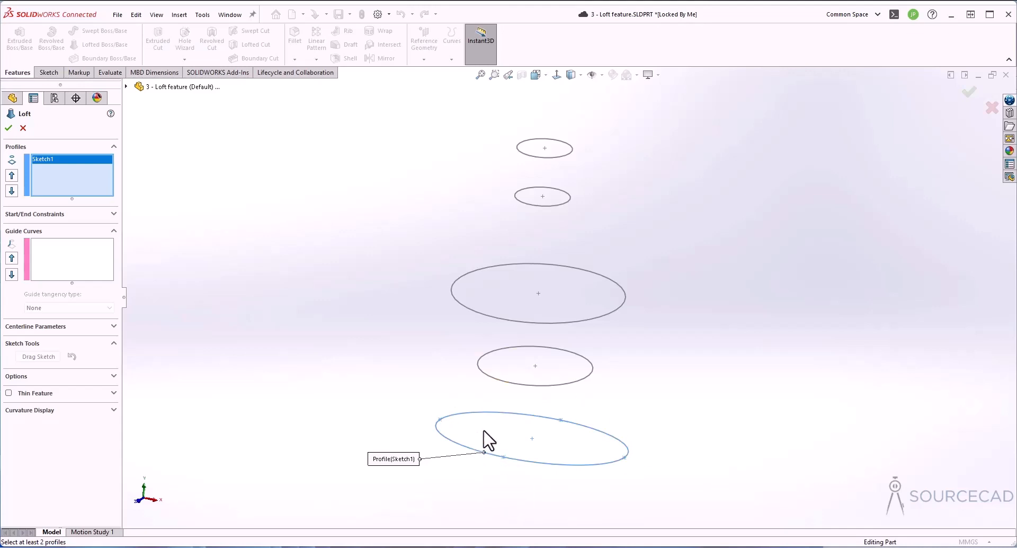
{"action": "left_click", "coordinate": [498, 381]}
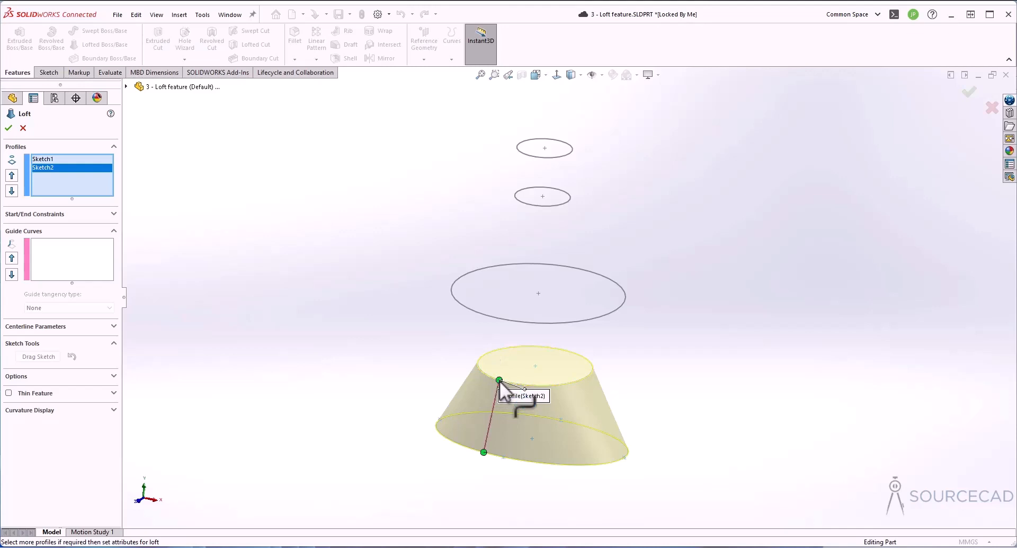
{"action": "left_click", "coordinate": [487, 316]}
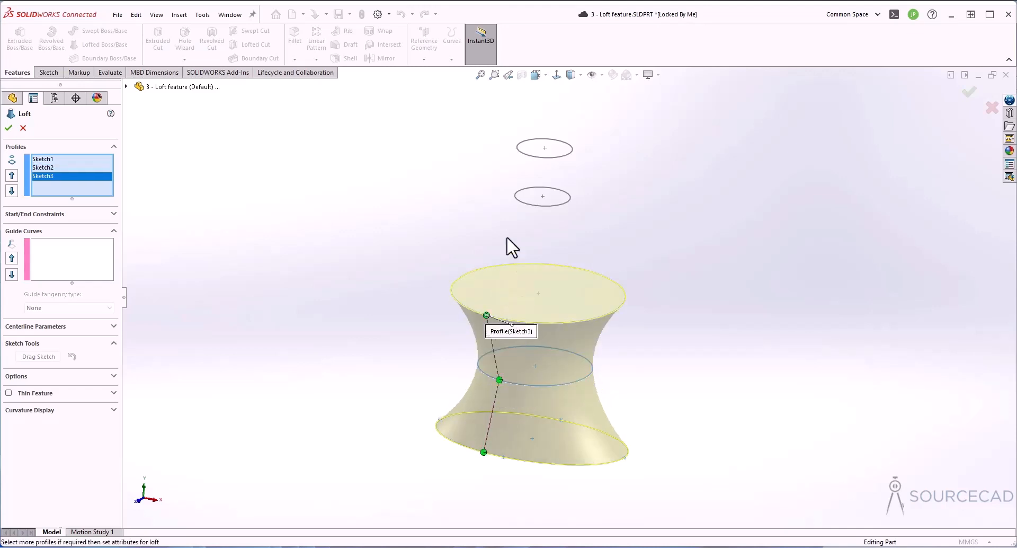
{"action": "left_click", "coordinate": [528, 205]}
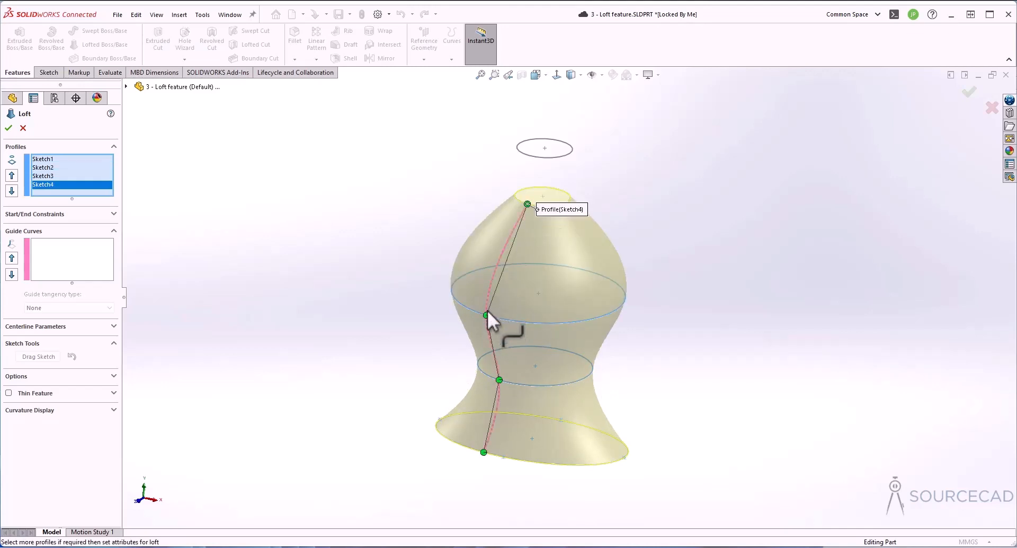
{"action": "left_click", "coordinate": [535, 157]}
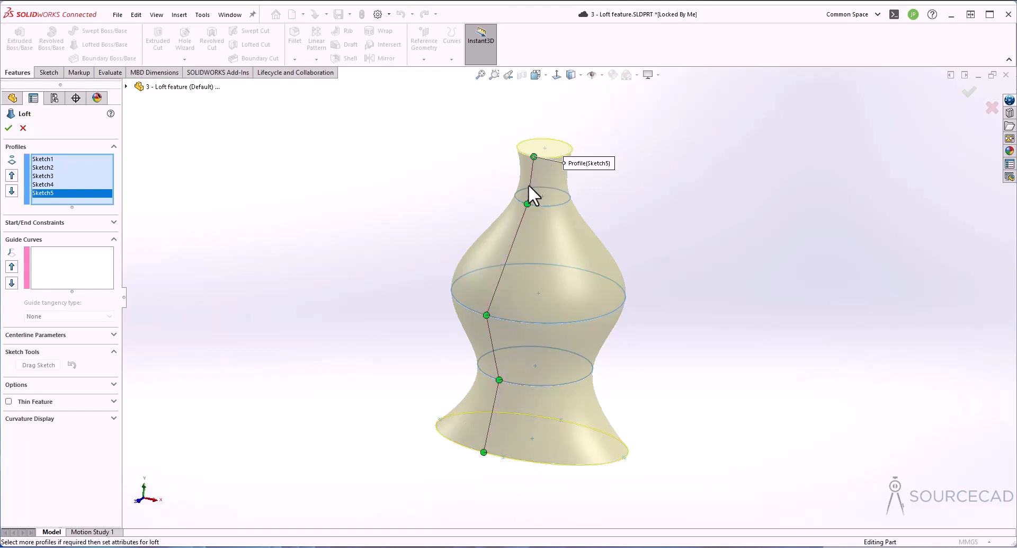
Step: Hide all connectors in the loft preview and show them again
{"action": "right_click", "coordinate": [530, 229]}
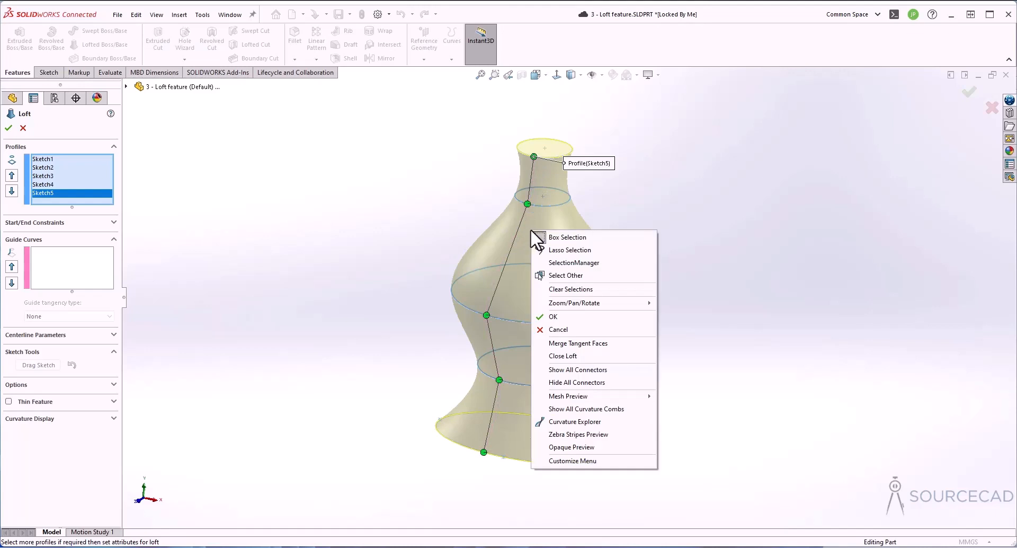
{"action": "left_click", "coordinate": [613, 382]}
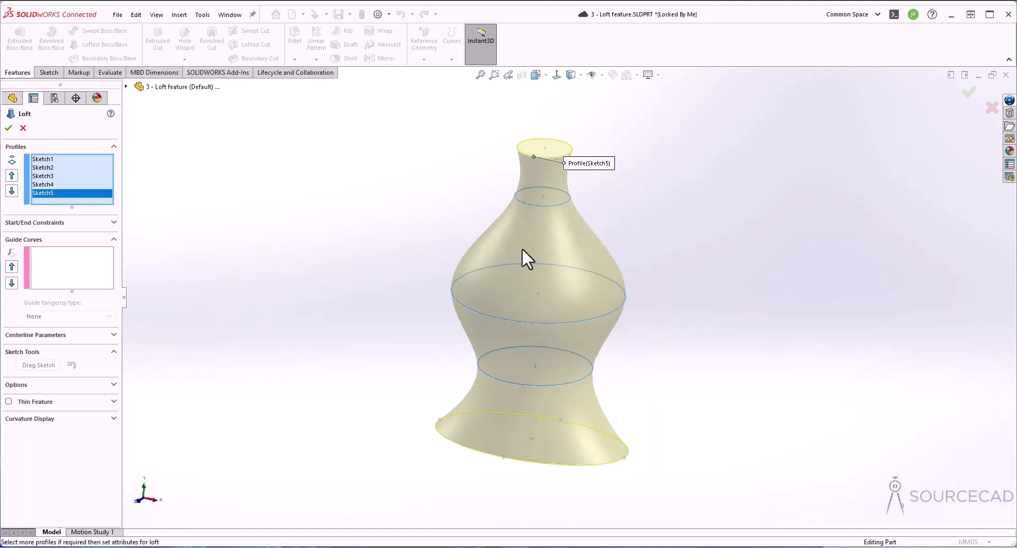
{"action": "right_click", "coordinate": [526, 243]}
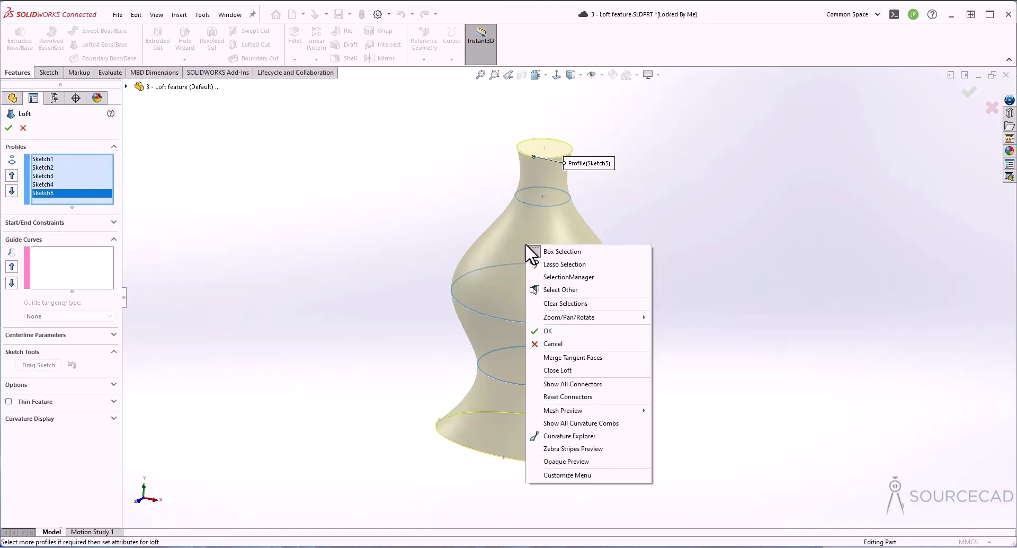
{"action": "left_click", "coordinate": [602, 385]}
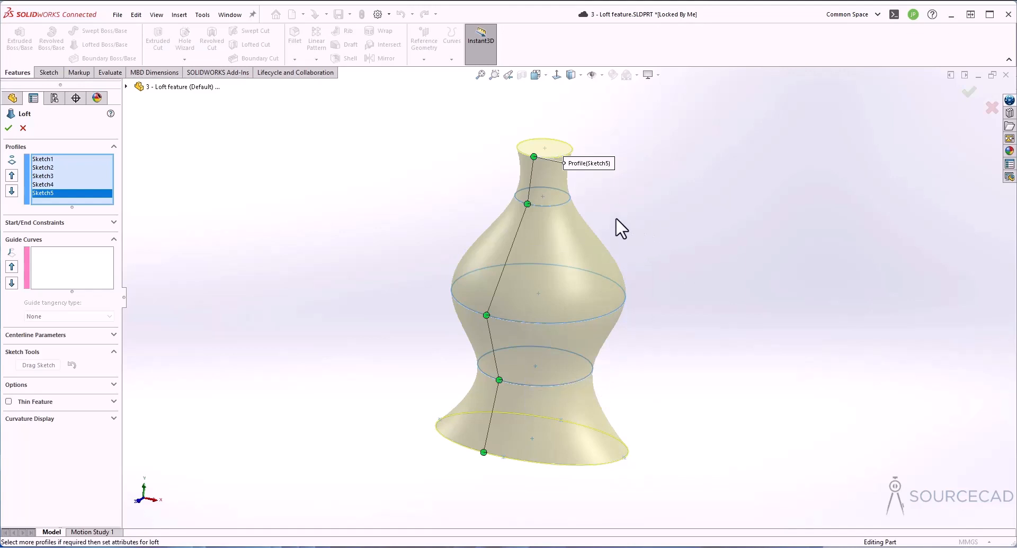
Step: Reposition the loft connector points along the Sketch2, Sketch3 and Sketch4 profiles, bringing the Sketch4 point back near the top profile's connector
{"action": "left_click_drag", "start_coordinate": [527, 204], "coordinate": [568, 201]}
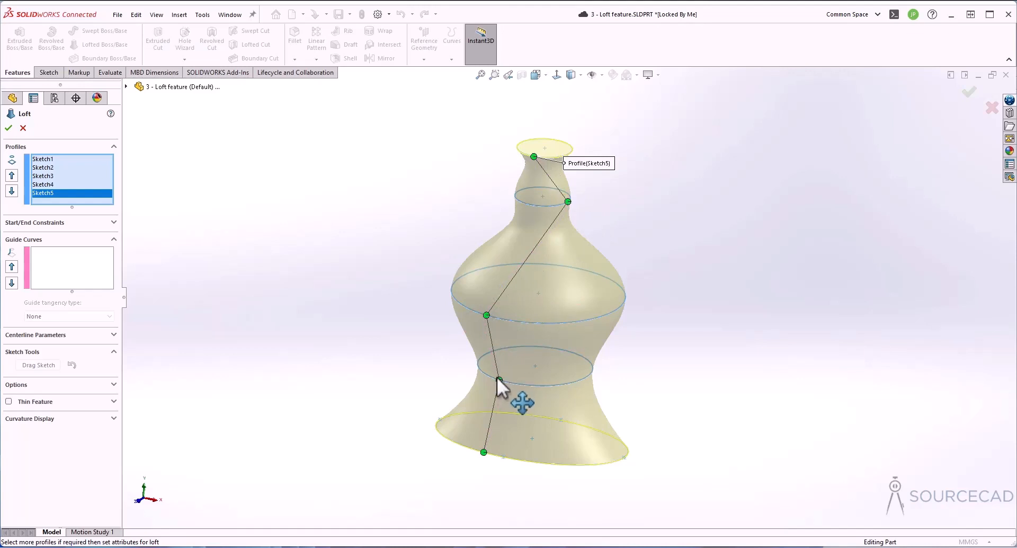
{"action": "left_click_drag", "start_coordinate": [498, 379], "coordinate": [559, 384]}
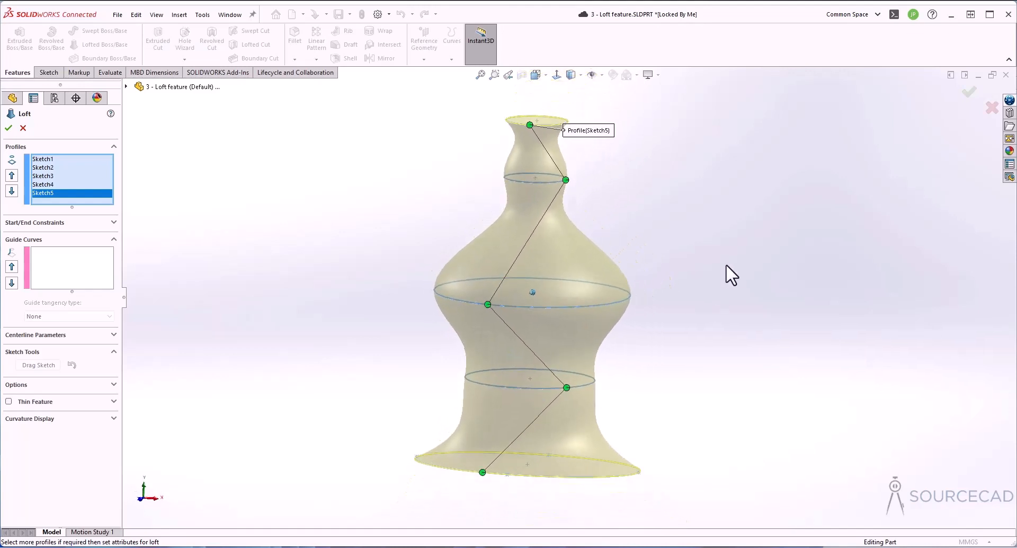
{"action": "left_click_drag", "start_coordinate": [488, 324], "coordinate": [530, 324]}
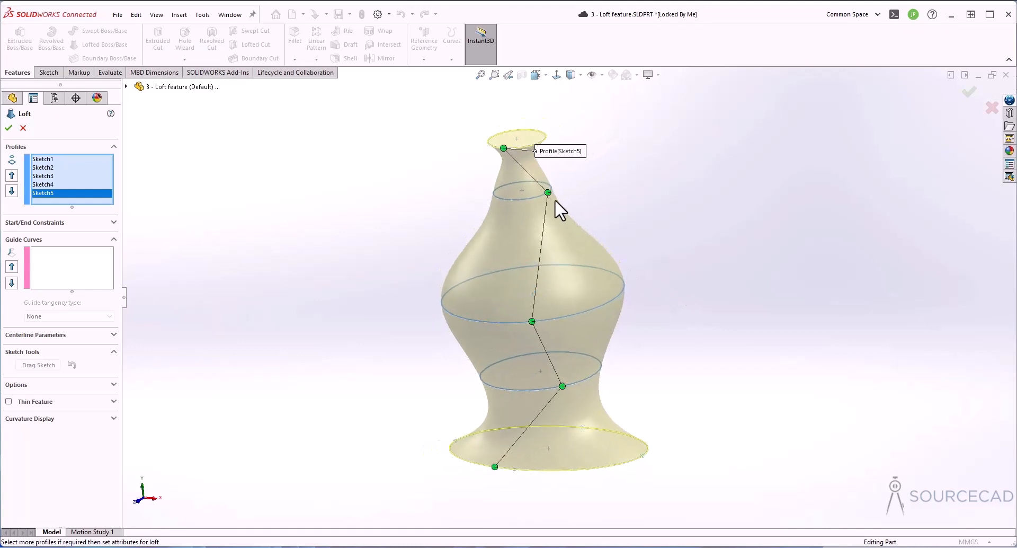
{"action": "left_click_drag", "start_coordinate": [548, 192], "coordinate": [513, 200]}
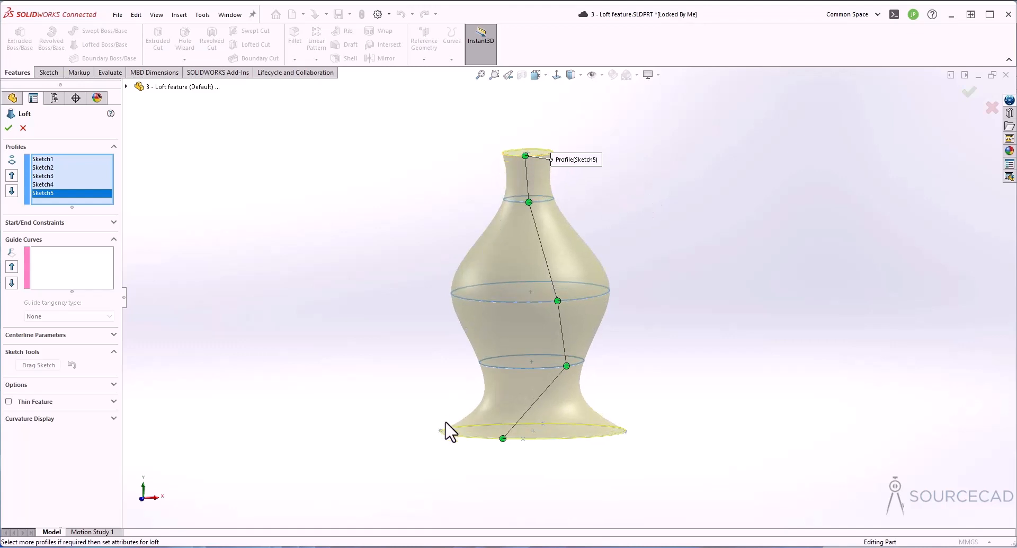
Step: Set both the start and end constraints of the loft to Normal To Profile and create the loft
{"action": "left_click", "coordinate": [27, 223]}
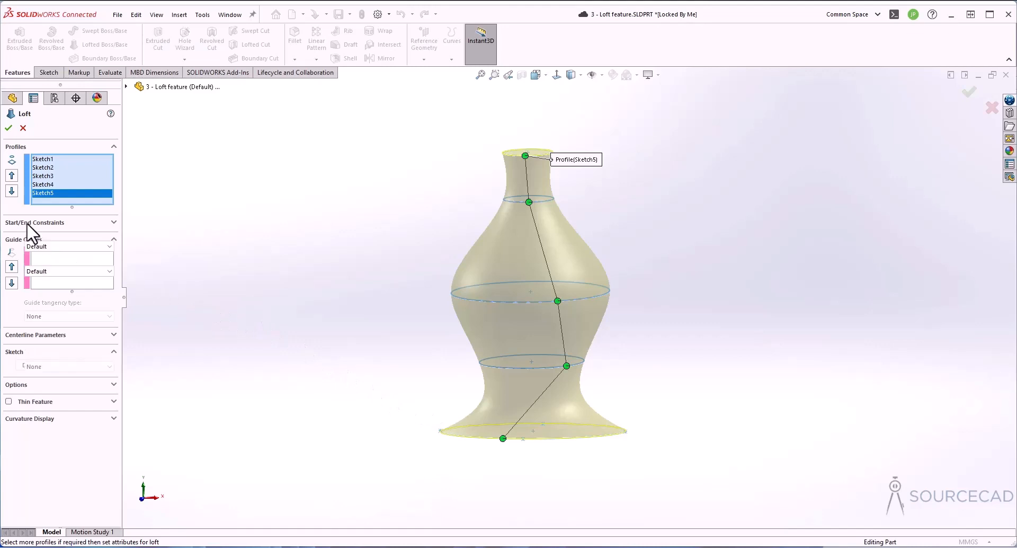
{"action": "left_click", "coordinate": [83, 247]}
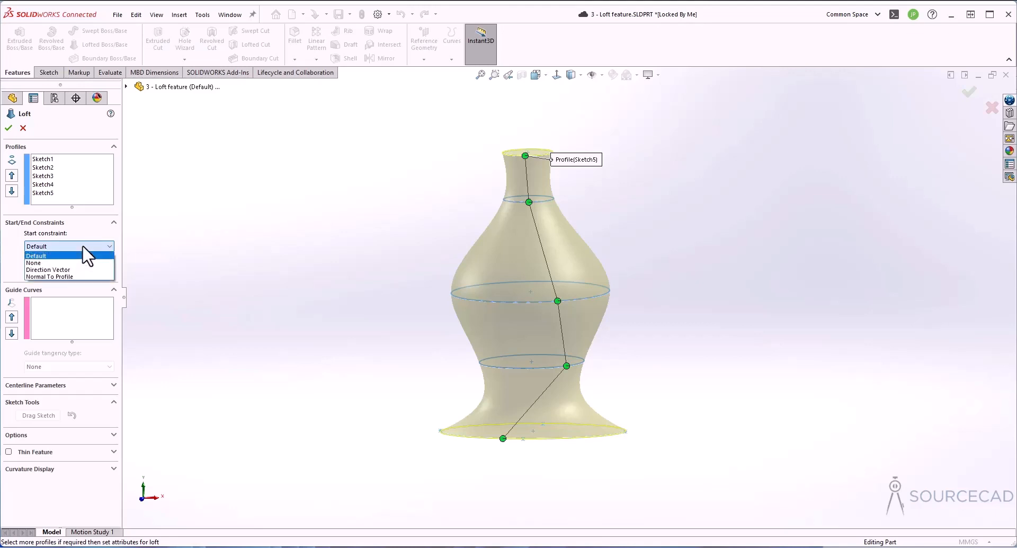
{"action": "left_click", "coordinate": [94, 275]}
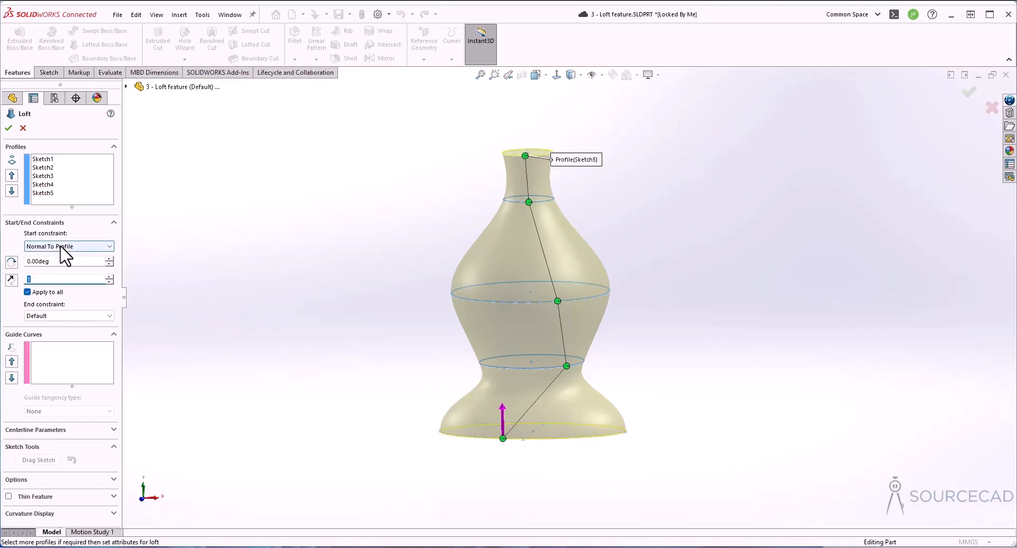
{"action": "left_click", "coordinate": [68, 317]}
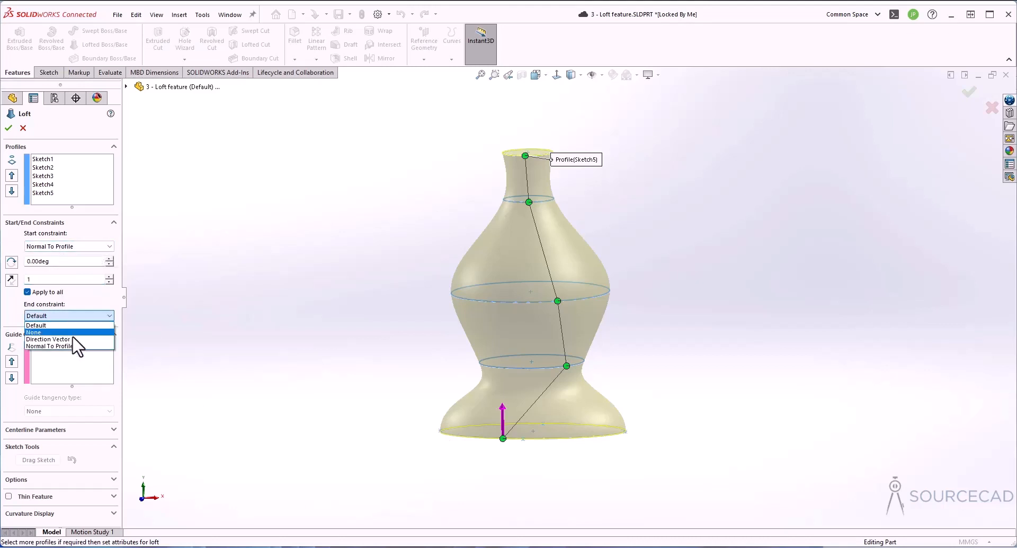
{"action": "left_click", "coordinate": [80, 347]}
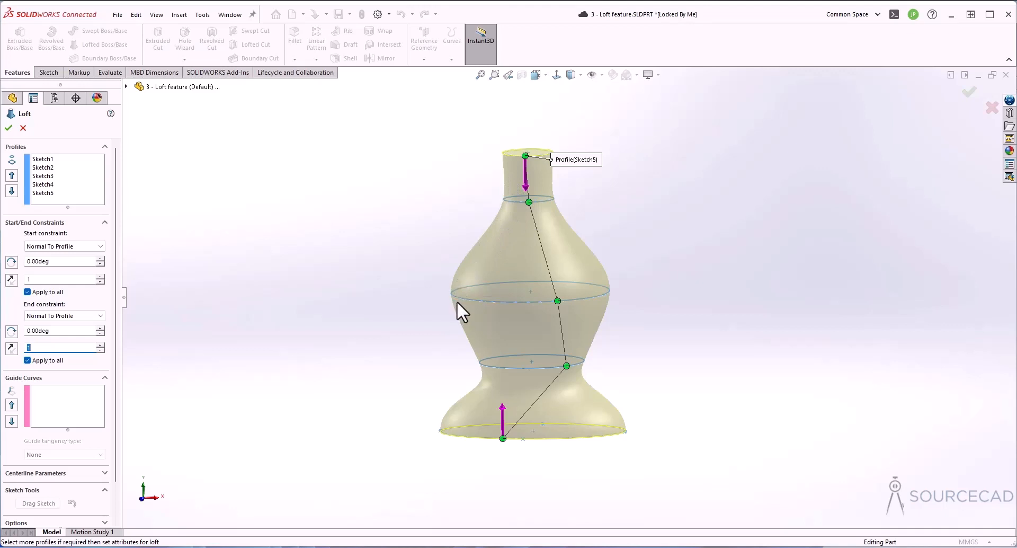
{"action": "left_click", "coordinate": [104, 222]}
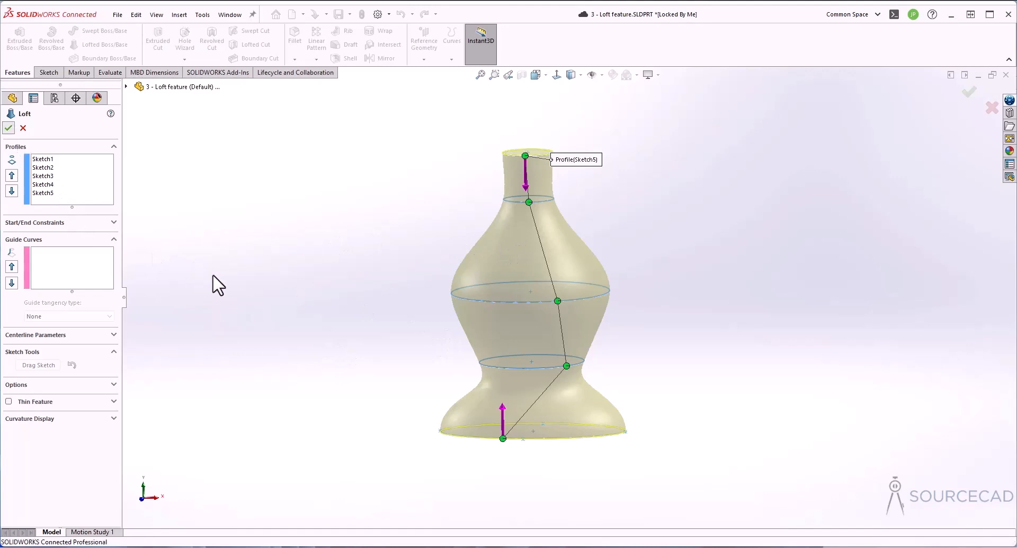
{"action": "left_click", "coordinate": [367, 226]}
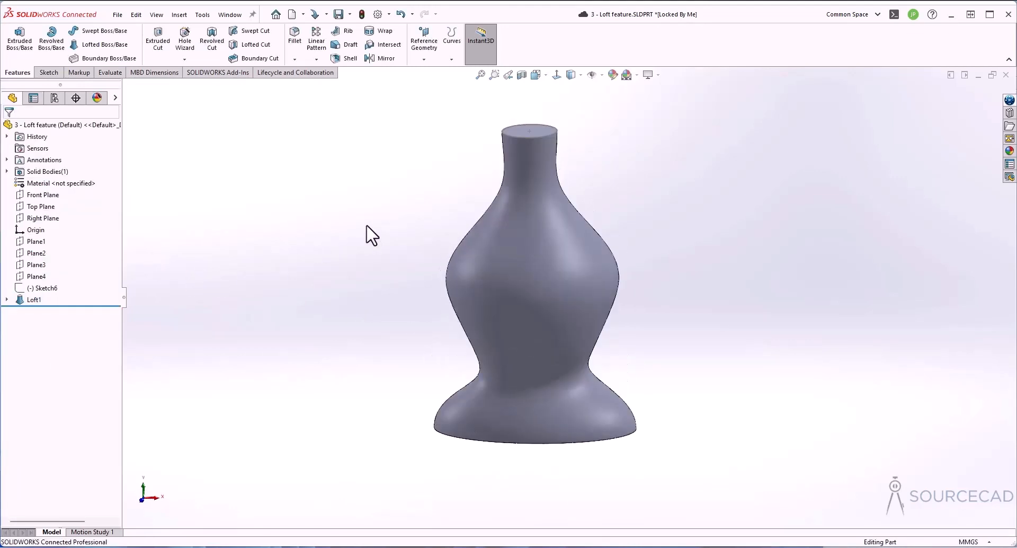
Step: Open the finished loft feature for editing and clear all of its selected profiles
{"action": "left_click", "coordinate": [34, 300]}
{"action": "left_click", "coordinate": [44, 266]}
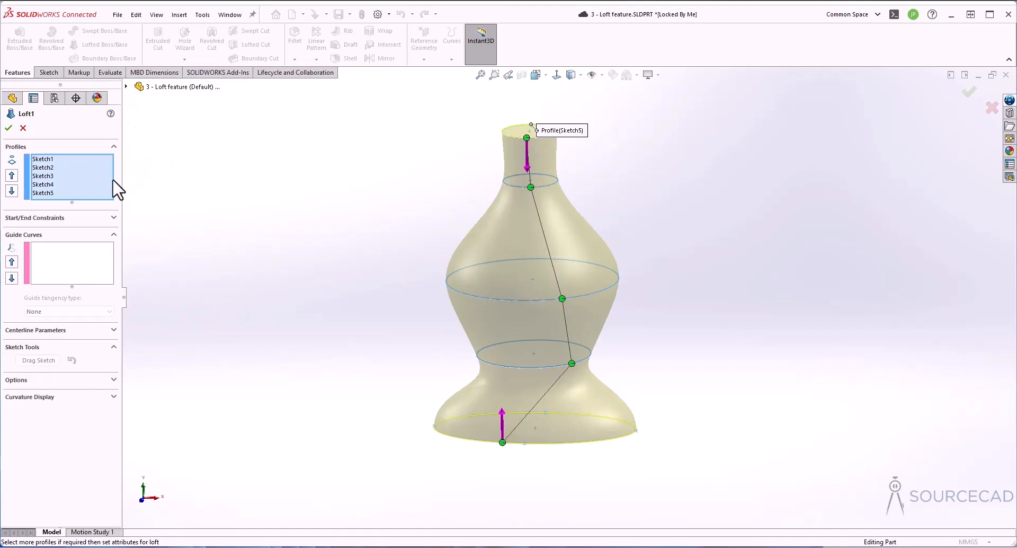
{"action": "right_click", "coordinate": [64, 176]}
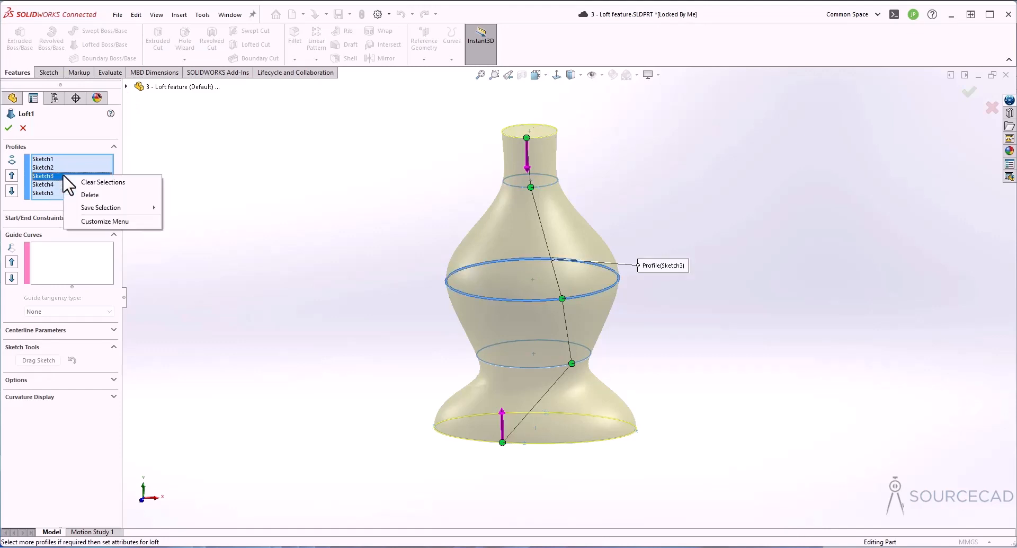
{"action": "left_click", "coordinate": [103, 182]}
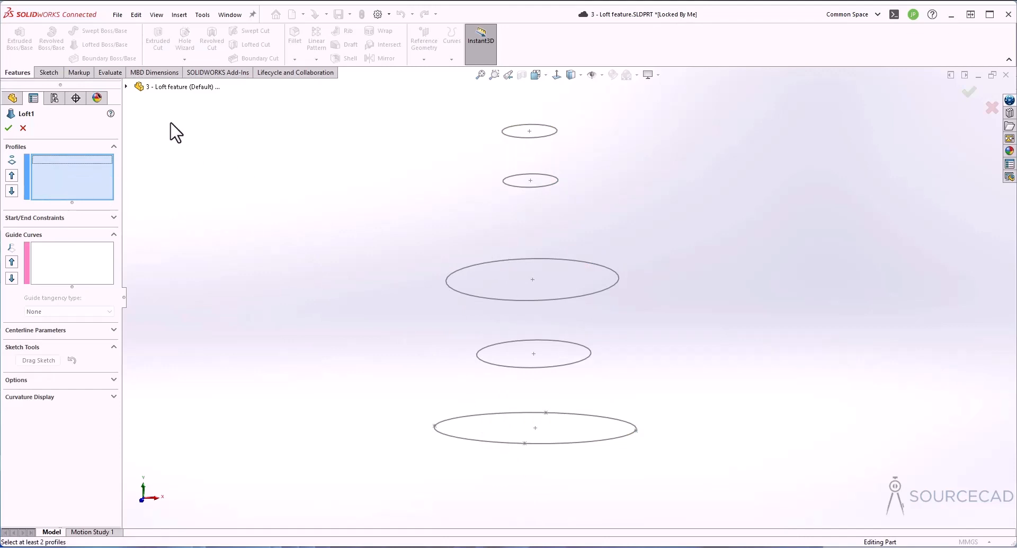
Step: Reselect Sketch1, Sketch2, Sketch3, Sketch4 and Sketch5 in order as the loft profiles from the feature tree
{"action": "left_click", "coordinate": [126, 86]}
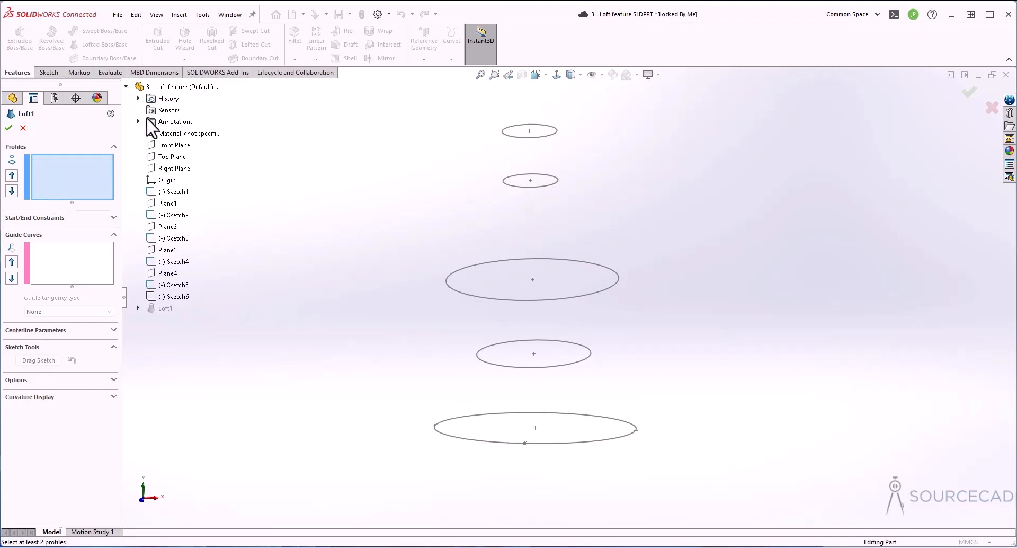
{"action": "left_click", "coordinate": [178, 191]}
{"action": "left_click", "coordinate": [178, 216]}
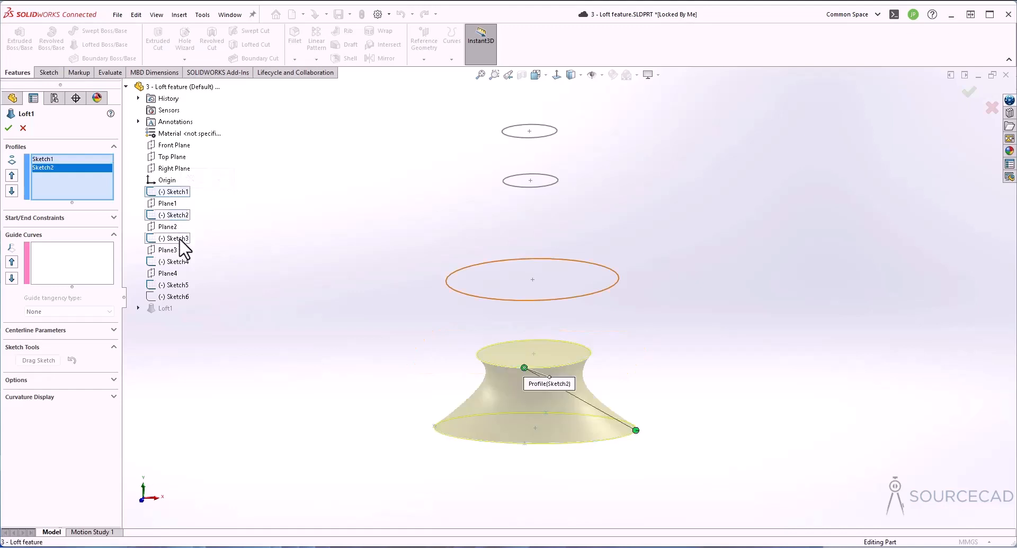
{"action": "left_click", "coordinate": [178, 238]}
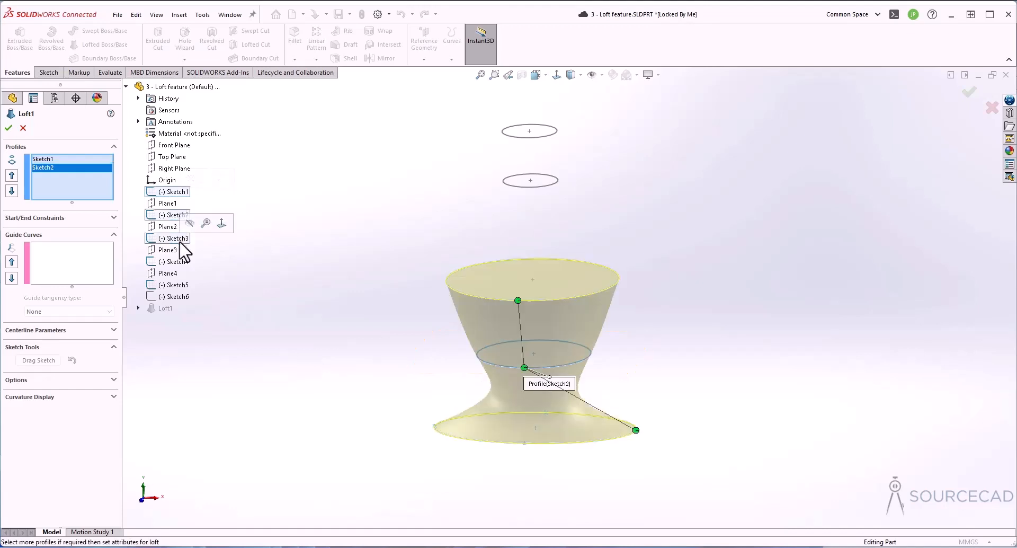
{"action": "left_click", "coordinate": [179, 286]}
Step: Move the connector on the base profile Sketch1 to the front of the circle, in line with the other connectors, and accept the edited loft
{"action": "middle_click_drag", "start_coordinate": [346, 235], "coordinate": [532, 250]}
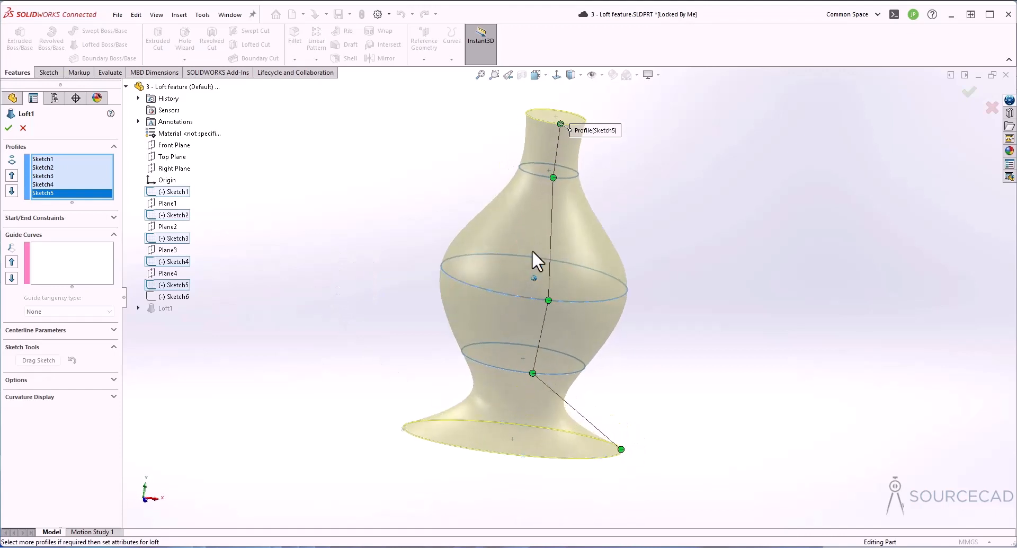
{"action": "middle_click_drag", "start_coordinate": [537, 308], "coordinate": [533, 363]}
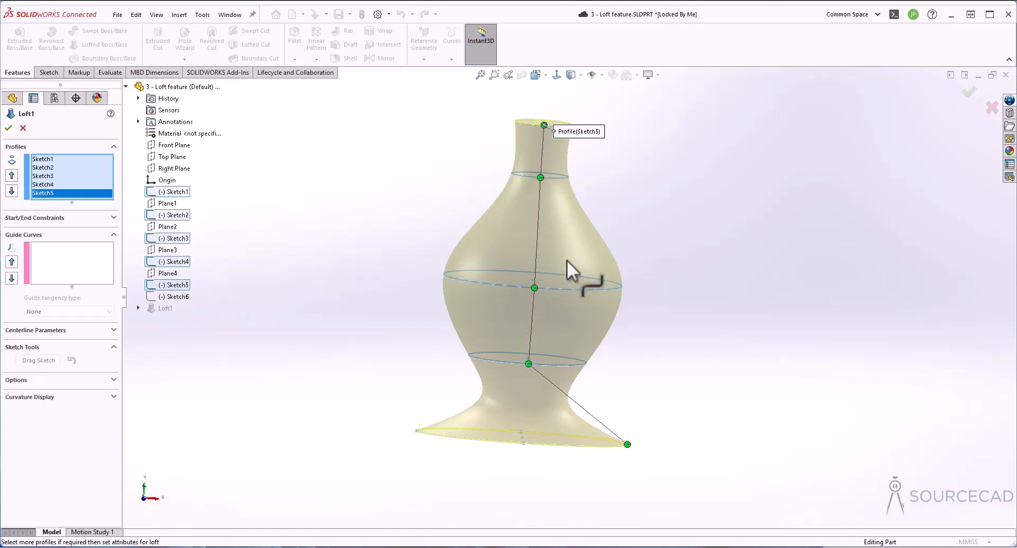
{"action": "middle_click_drag", "start_coordinate": [567, 260], "coordinate": [658, 448]}
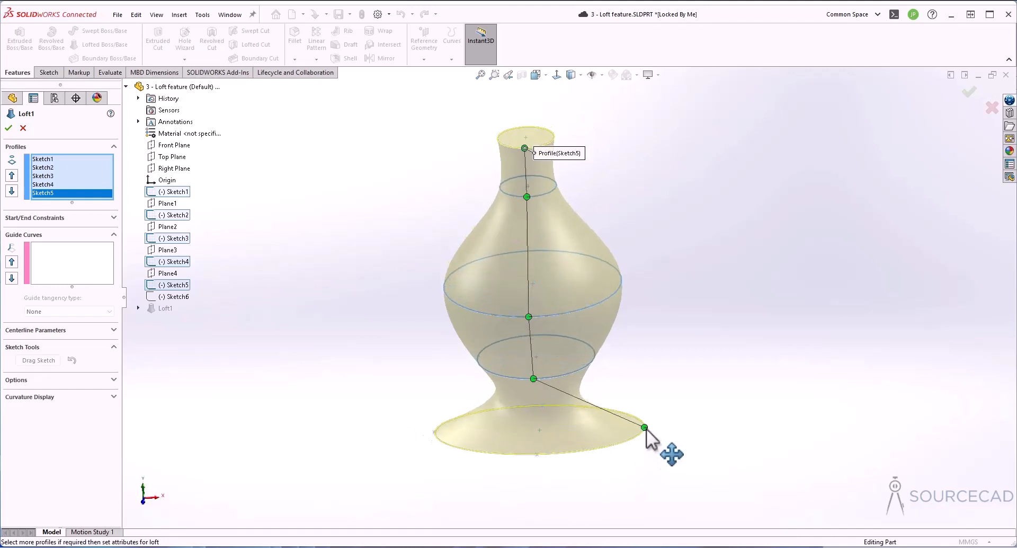
{"action": "left_click_drag", "start_coordinate": [646, 428], "coordinate": [613, 440]}
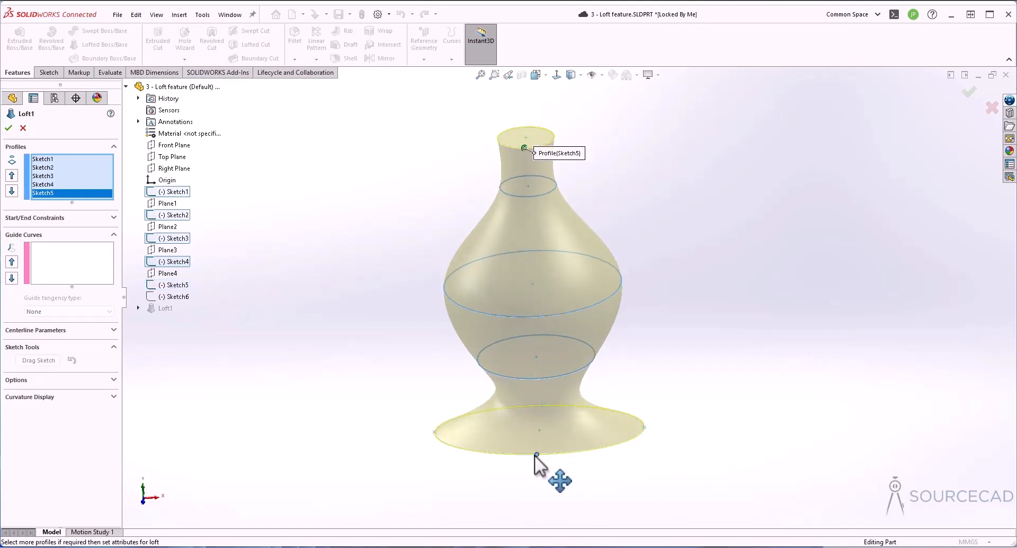
{"action": "left_click_drag", "start_coordinate": [535, 454], "coordinate": [536, 455]}
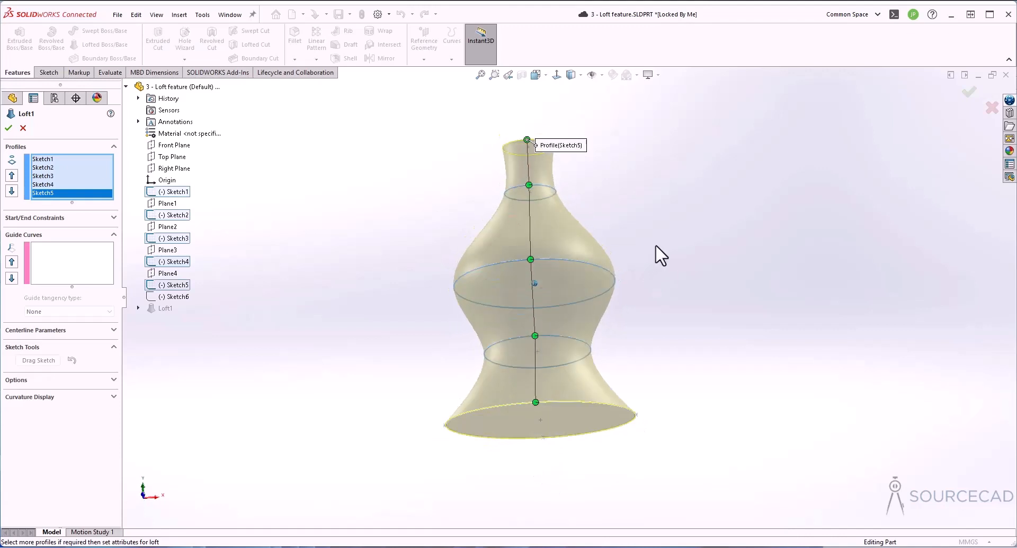
{"action": "key", "text": "Down"}
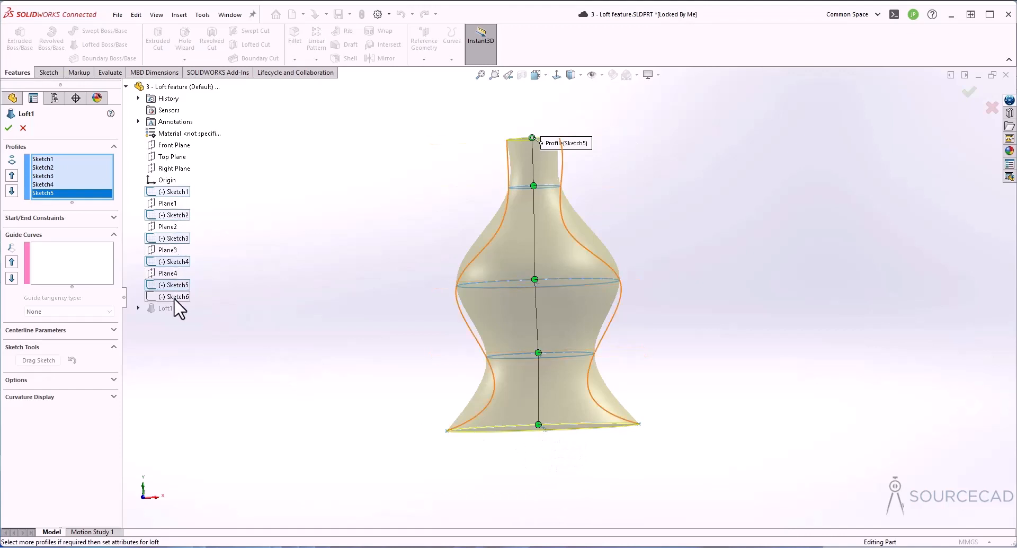
{"action": "left_click", "coordinate": [10, 131]}
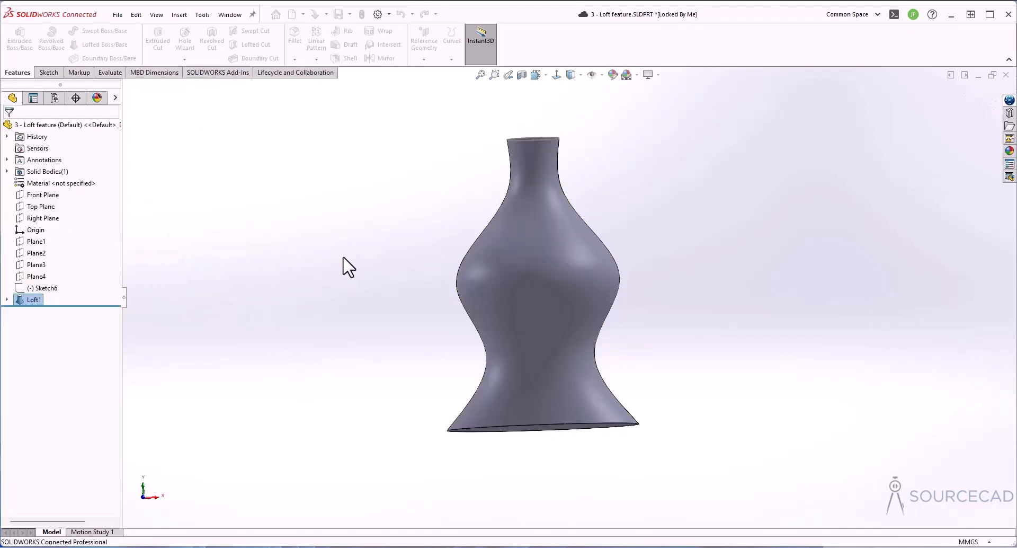
Step: Switch to the open part 3 - Loft bell
{"action": "left_click", "coordinate": [231, 16]}
{"action": "left_click", "coordinate": [280, 143]}
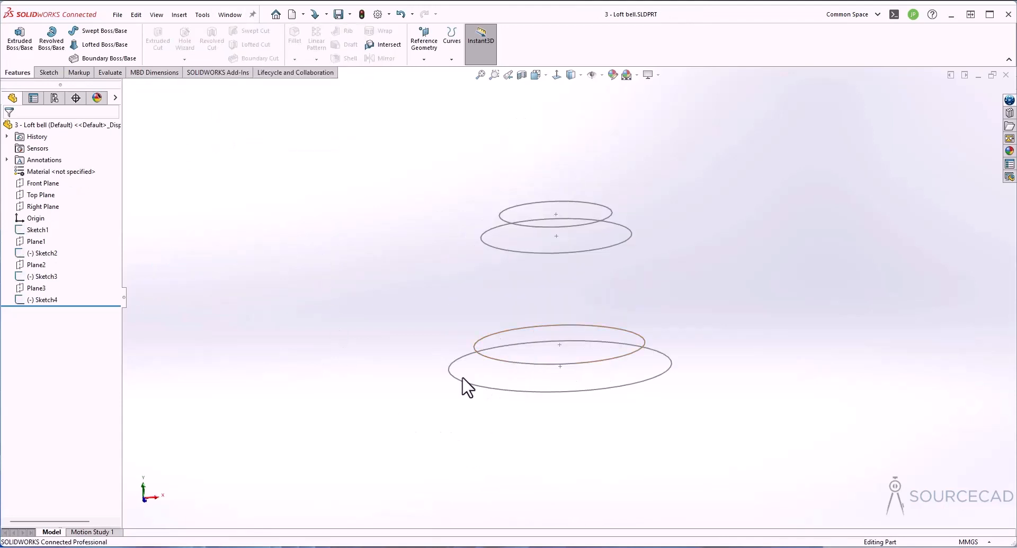
{"action": "middle_click_drag", "start_coordinate": [462, 378], "coordinate": [408, 312]}
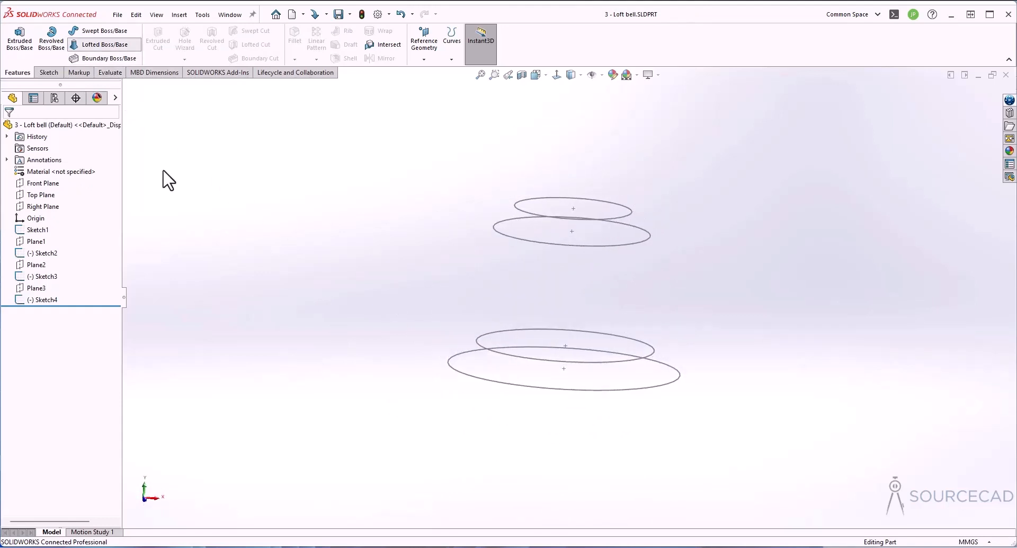
Step: Start a Lofted Boss/Base and select the profiles Sketch1 to Sketch4 in order from the lowest to the highest
{"action": "left_click", "coordinate": [564, 389]}
{"action": "left_click", "coordinate": [566, 362]}
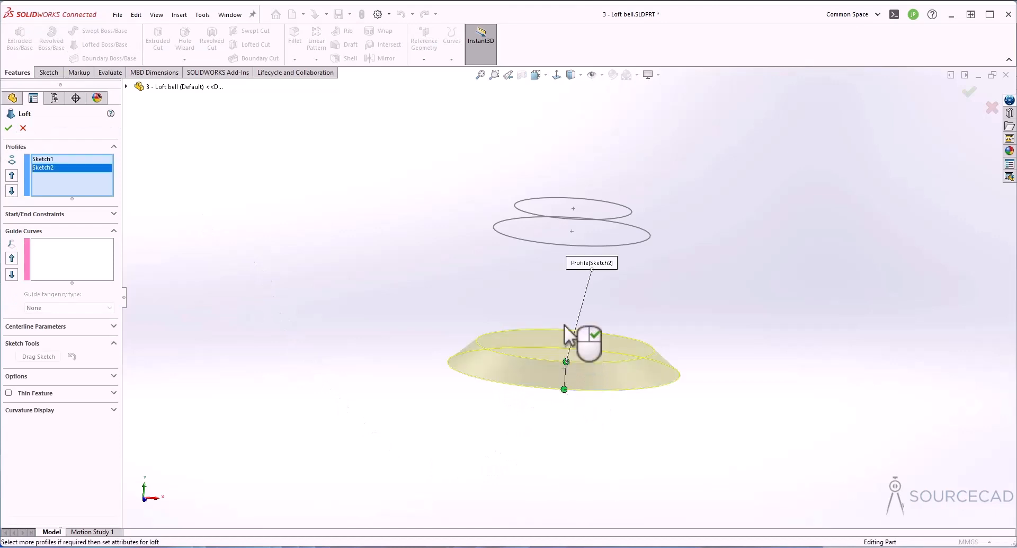
{"action": "left_click", "coordinate": [576, 246]}
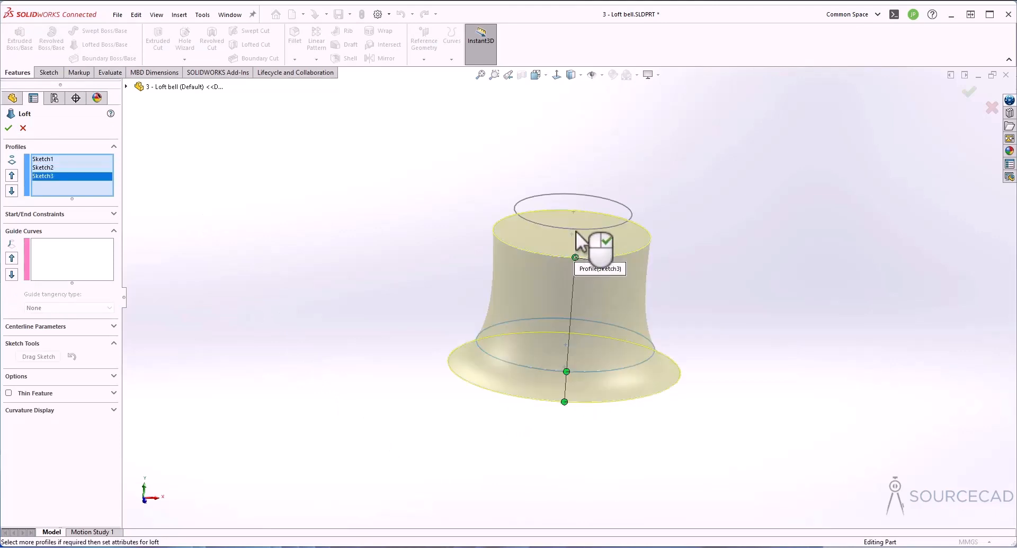
{"action": "left_click", "coordinate": [579, 220]}
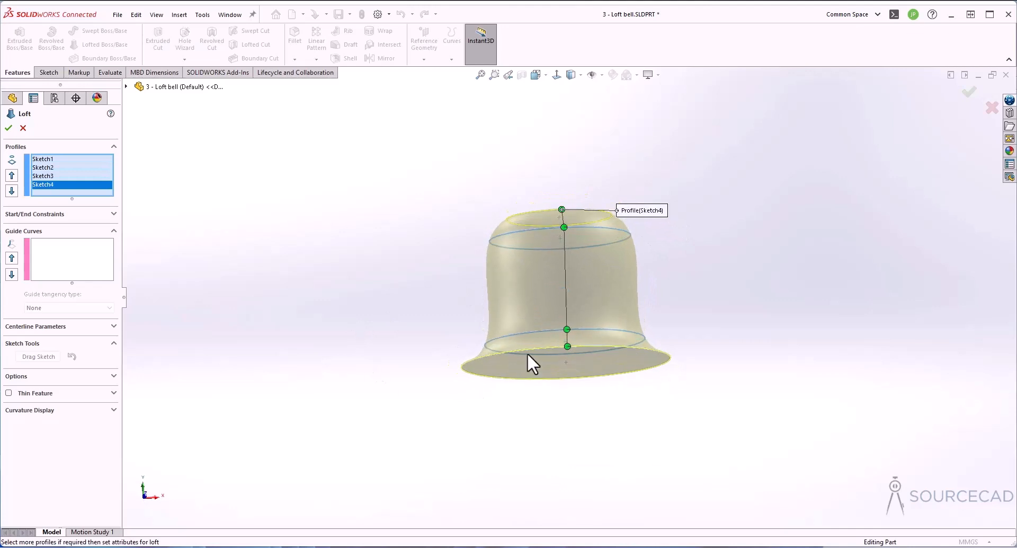
Step: Make the bell loft a one-direction thin feature with a 1 mm wall and create it
{"action": "middle_click_drag", "start_coordinate": [528, 359], "coordinate": [490, 380]}
{"action": "middle_click_drag", "start_coordinate": [461, 429], "coordinate": [733, 295]}
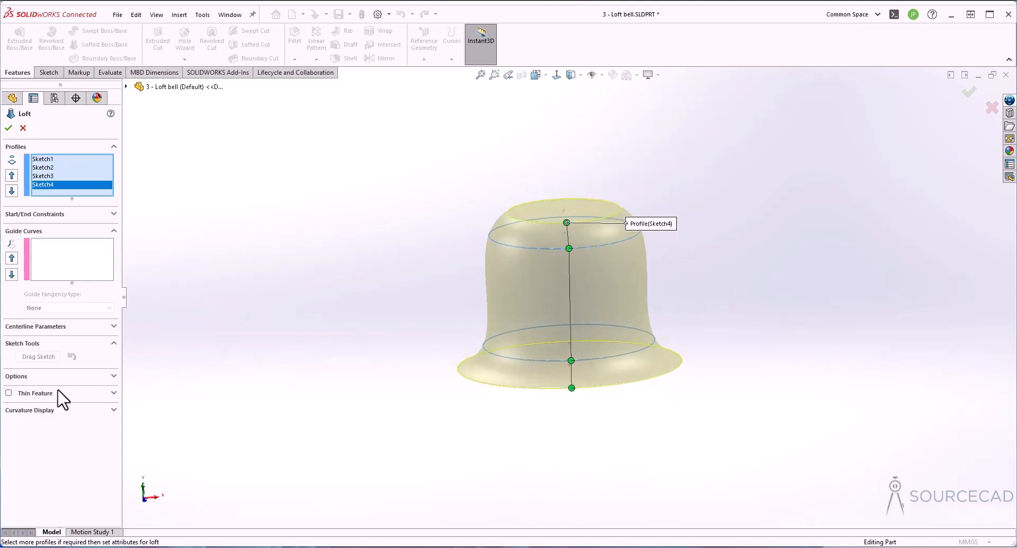
{"action": "left_click", "coordinate": [9, 393]}
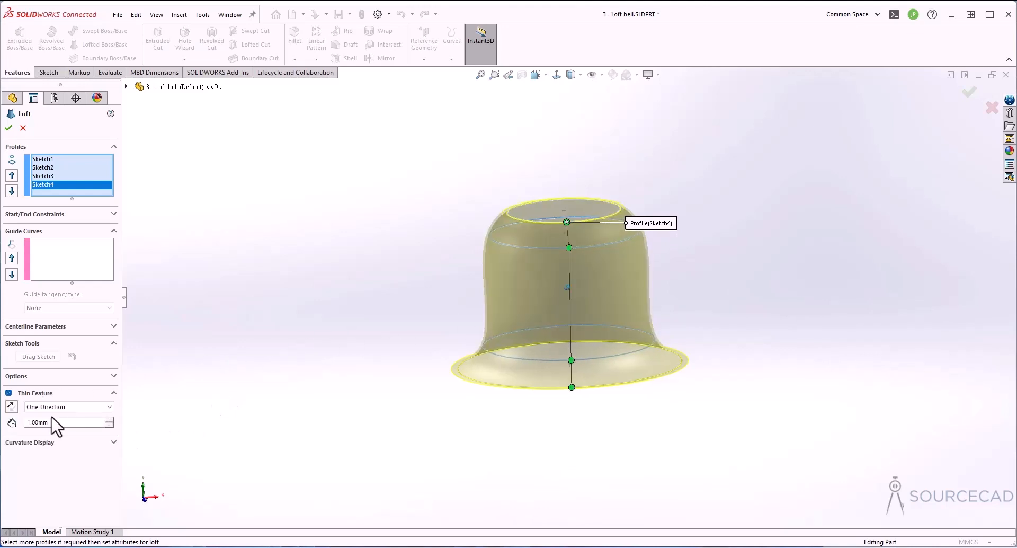
{"action": "mouse_move", "coordinate": [400, 343]}
{"action": "middle_mouse_down"}
{"action": "mouse_move", "coordinate": [510, 349]}
{"action": "mouse_move", "coordinate": [541, 323]}
{"action": "middle_mouse_up"}
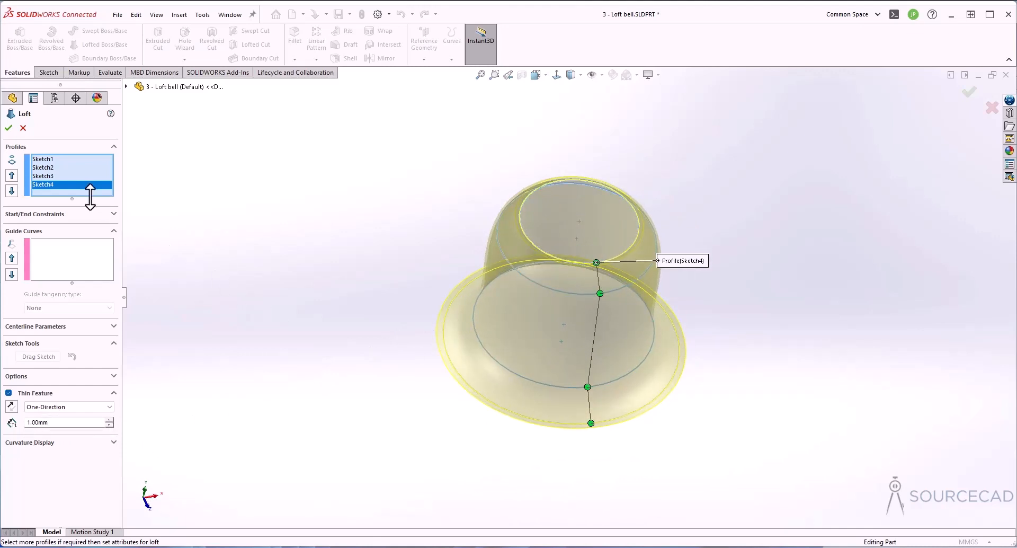
{"action": "left_click", "coordinate": [8, 127]}
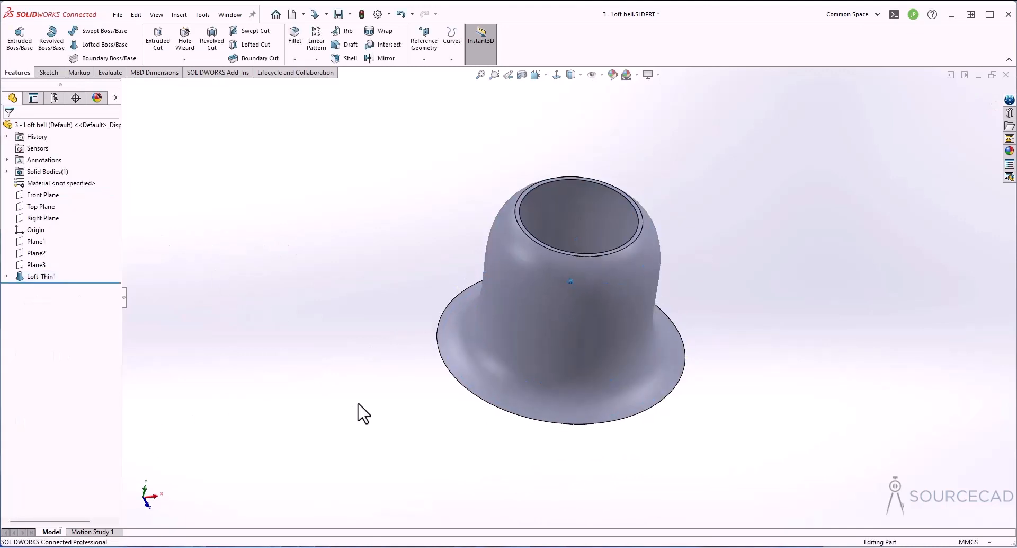
Step: Undo the thin-walled bell loft
{"action": "key", "text": "ctrl+6"}
{"action": "key", "text": "ctrl+7"}
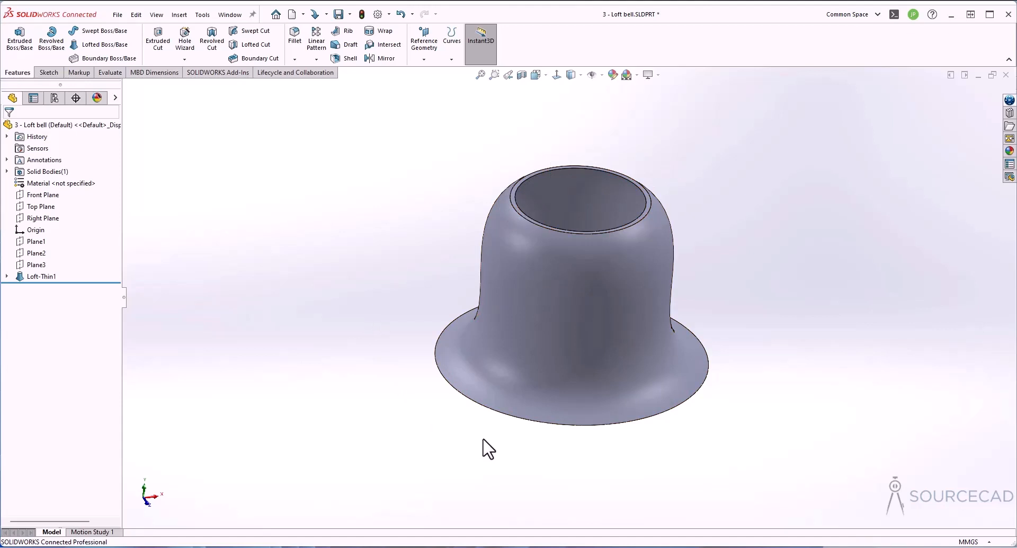
{"action": "key", "text": "ctrl+z"}
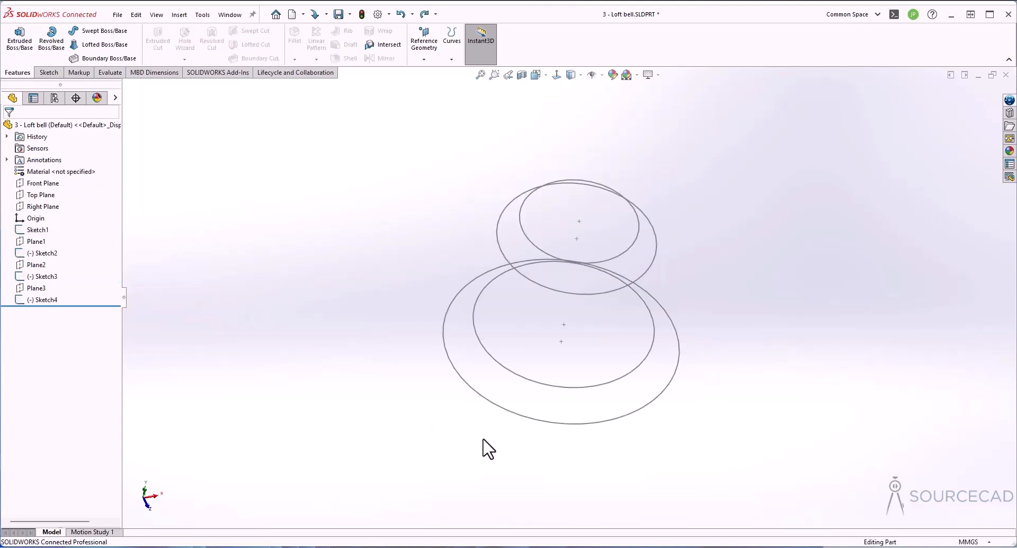
{"action": "middle_click_drag", "start_coordinate": [483, 440], "coordinate": [483, 440]}
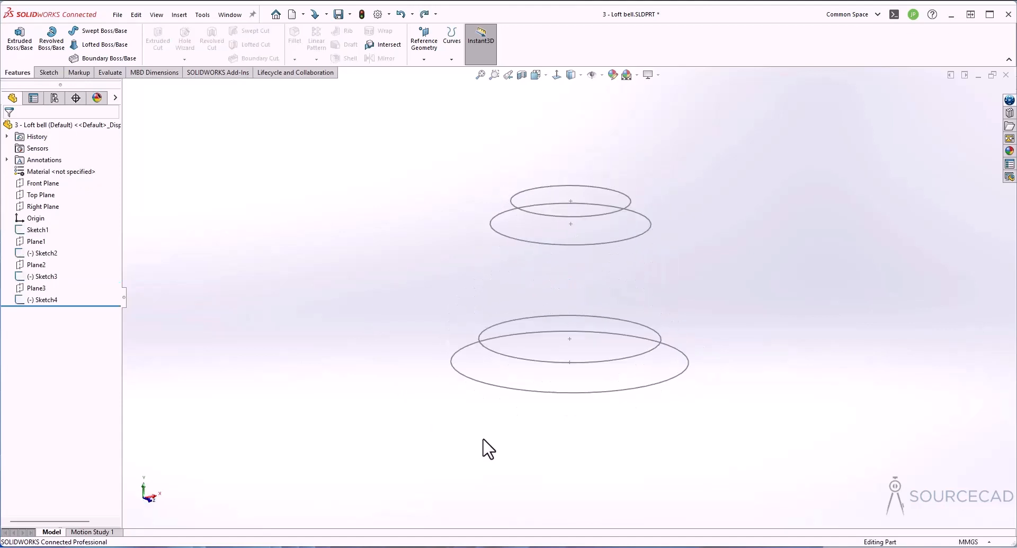
Step: Create a reference plane offset 75 mm above the Top Plane
{"action": "left_click", "coordinate": [424, 55]}
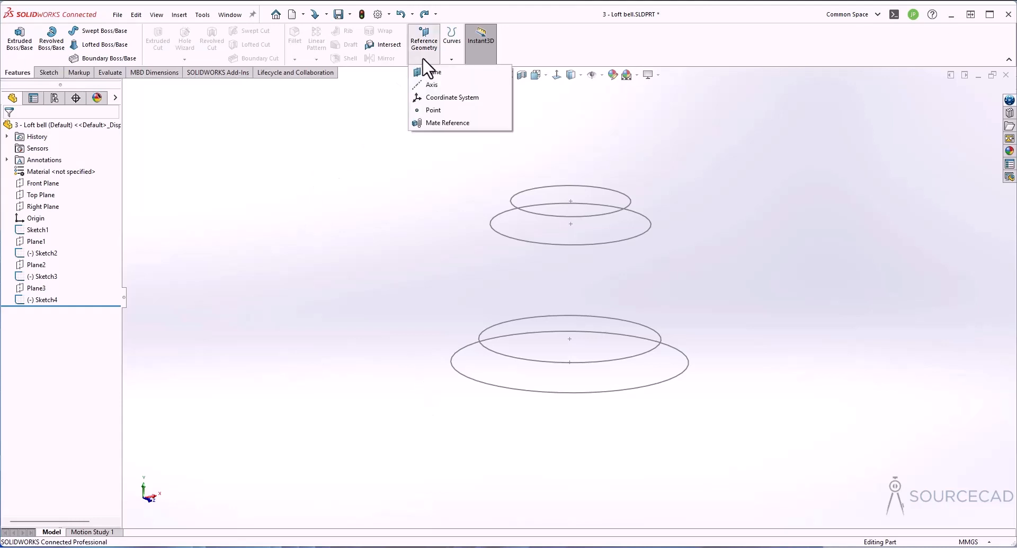
{"action": "left_click", "coordinate": [424, 77]}
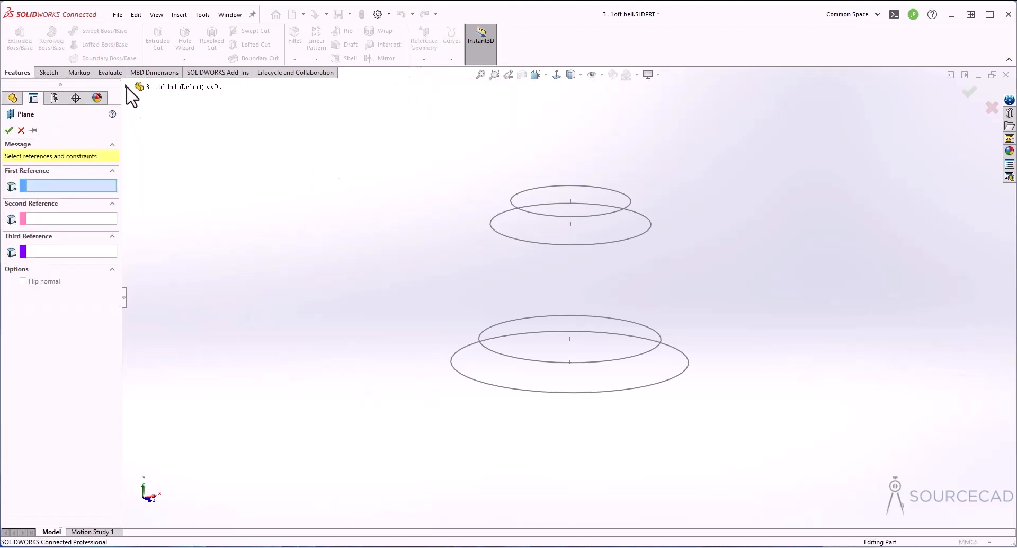
{"action": "left_click", "coordinate": [126, 87]}
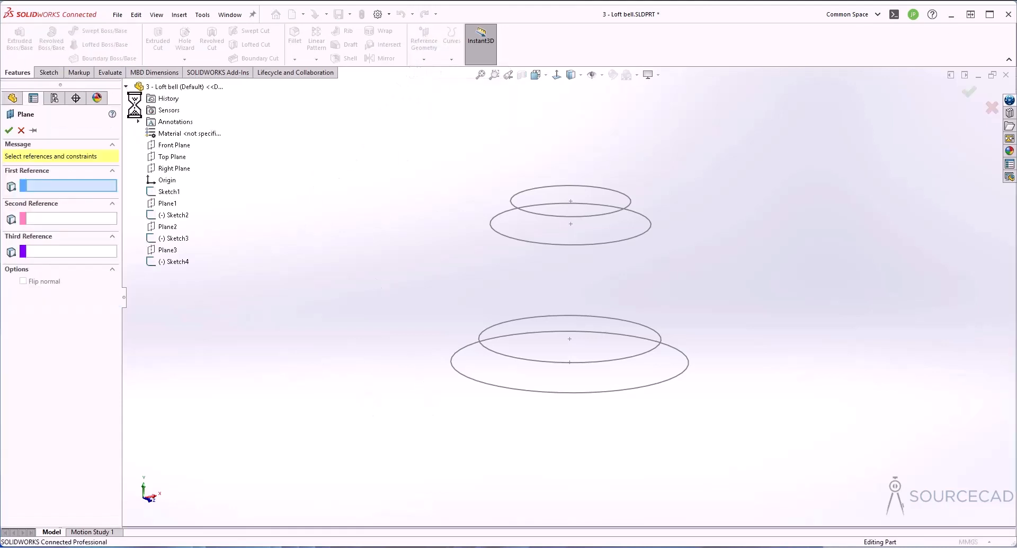
{"action": "left_click", "coordinate": [171, 158]}
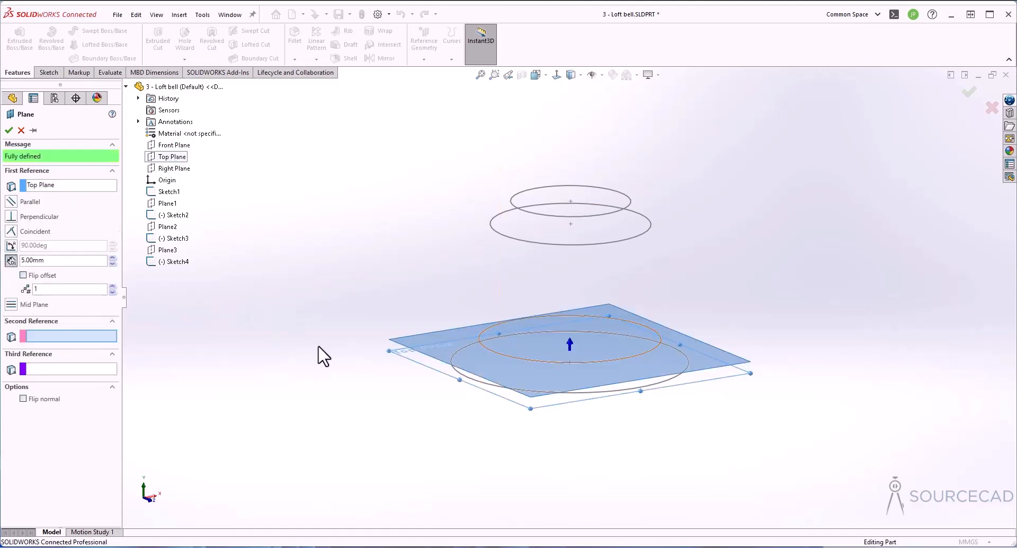
{"action": "left_click", "coordinate": [112, 258]}
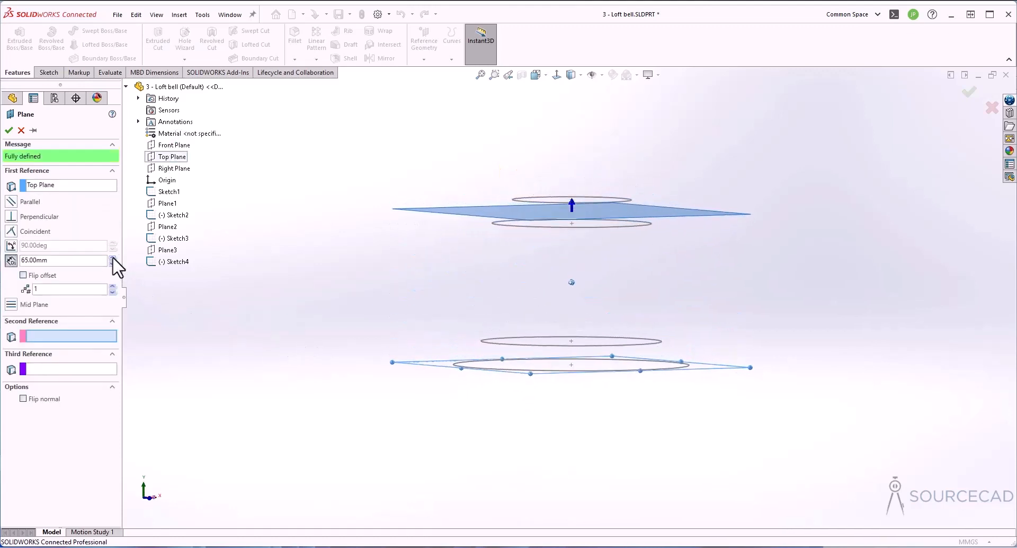
{"action": "left_click", "coordinate": [113, 258]}
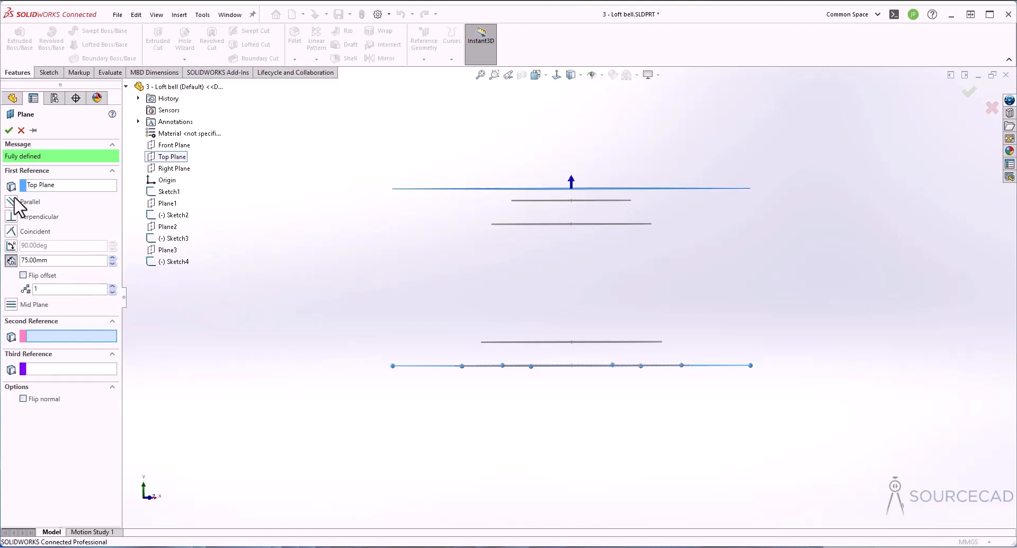
{"action": "left_click", "coordinate": [8, 130]}
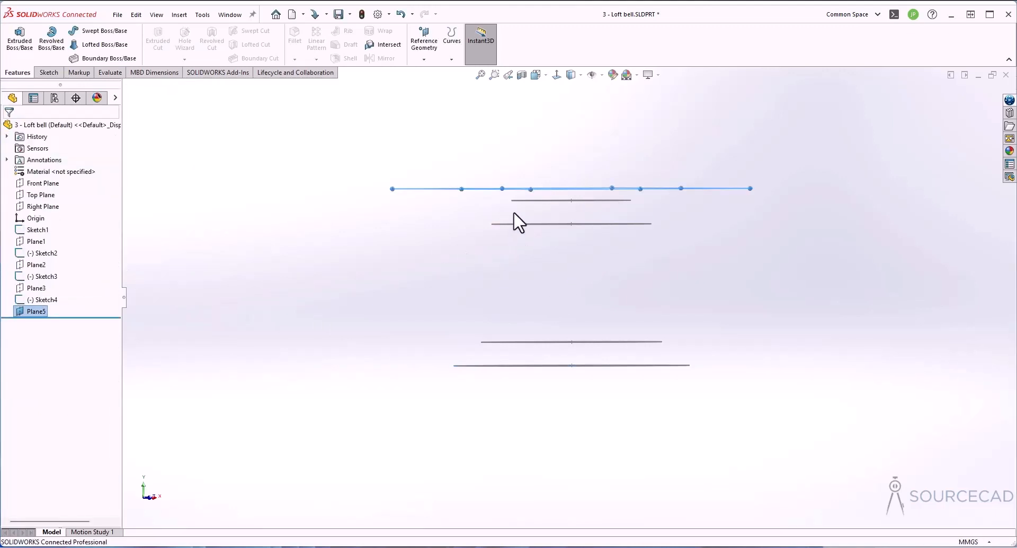
Step: Sketch a point at the origin on the new plane above the bell profiles and exit the sketch
{"action": "middle_click_drag", "start_coordinate": [518, 221], "coordinate": [558, 199]}
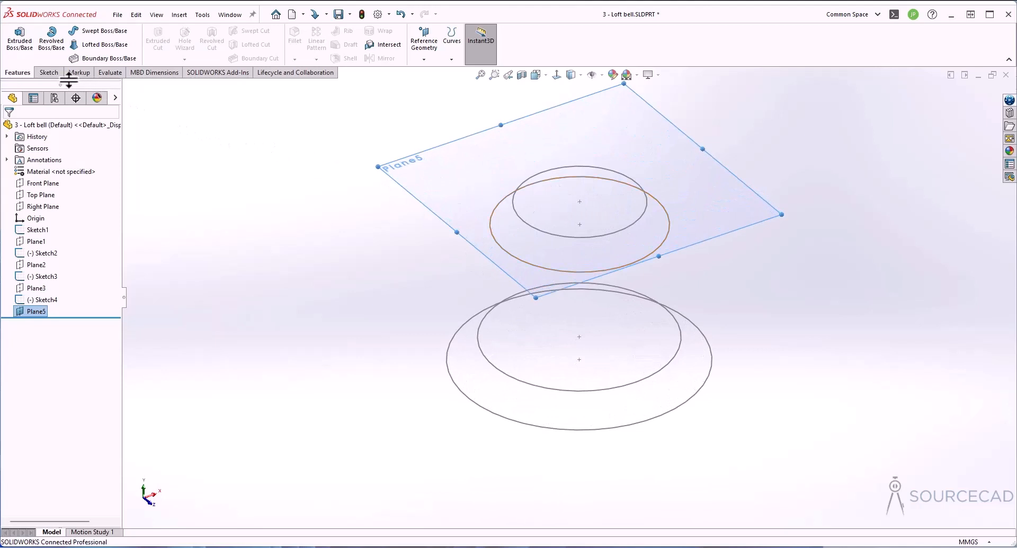
{"action": "left_click", "coordinate": [49, 73]}
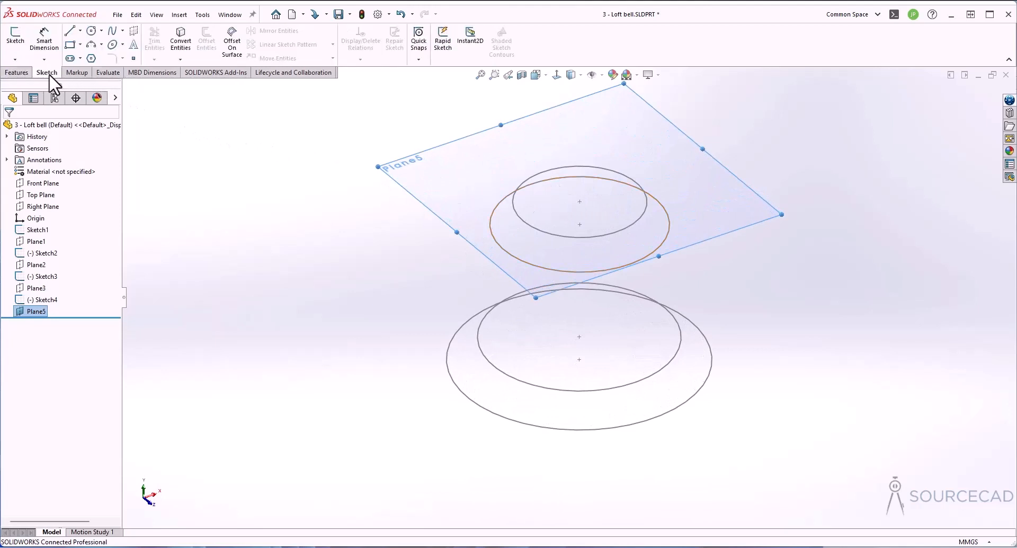
{"action": "left_click", "coordinate": [133, 58]}
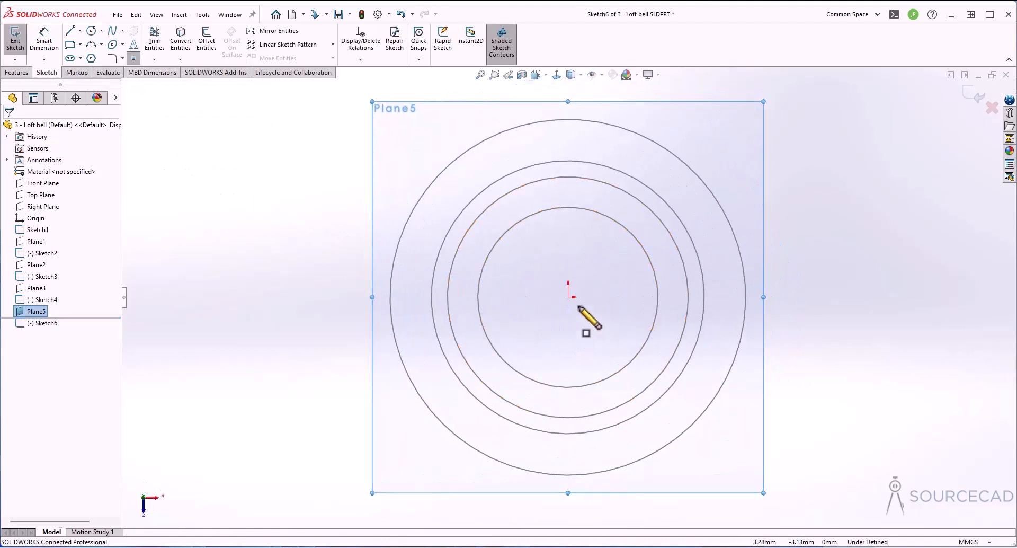
{"action": "left_click", "coordinate": [568, 296]}
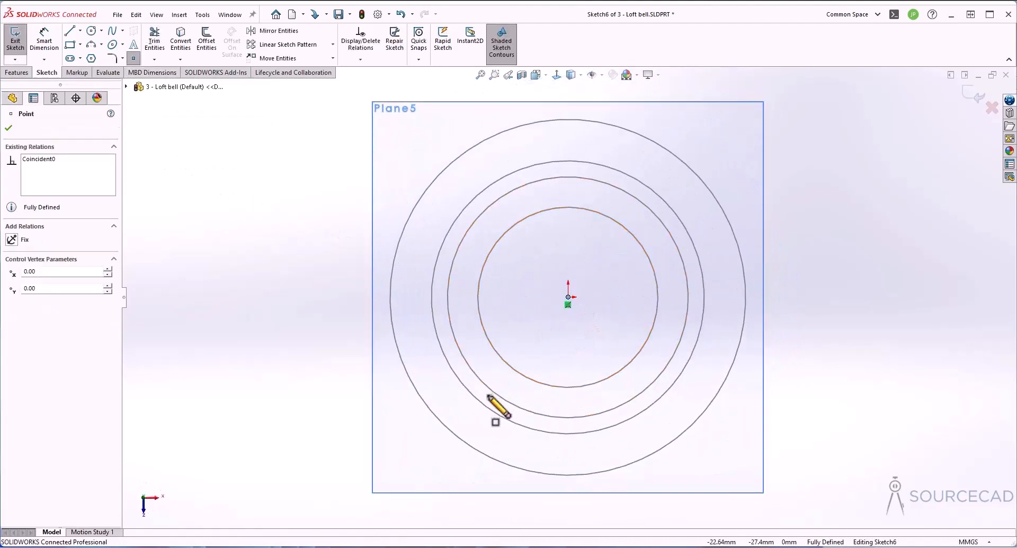
{"action": "left_click", "coordinate": [9, 128]}
{"action": "key", "text": "ctrl+1"}
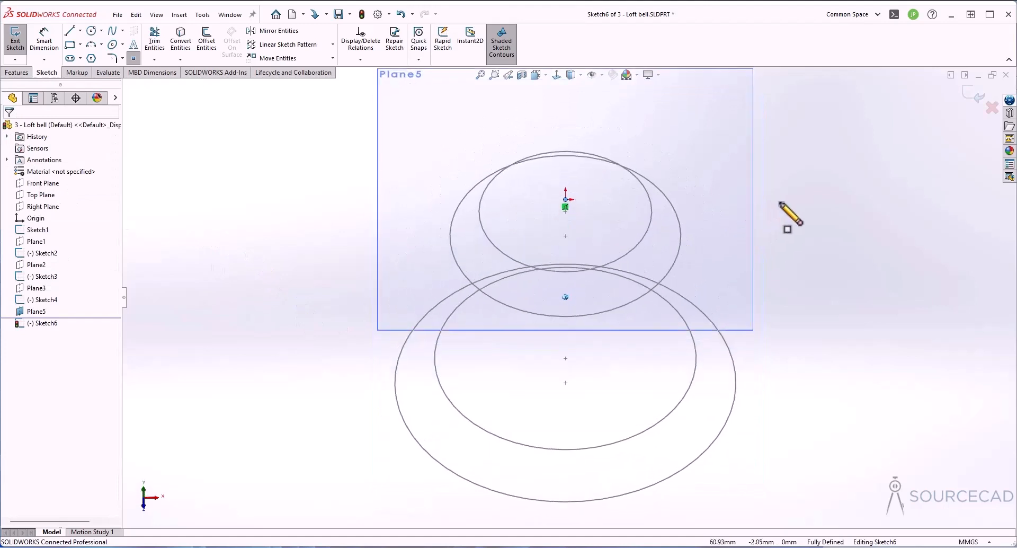
{"action": "left_click", "coordinate": [973, 96]}
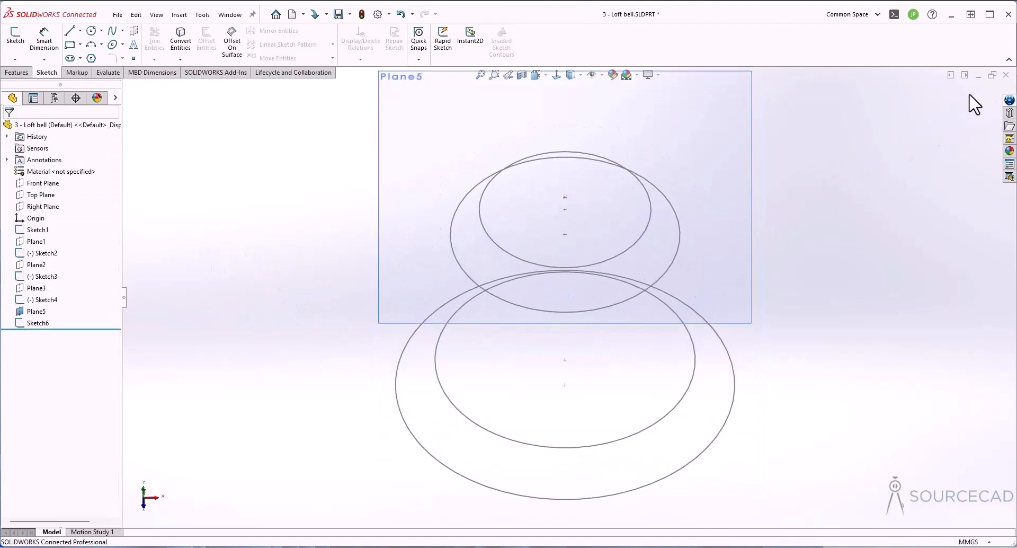
Step: Start a Lofted Boss/Base and select Sketch1 to Sketch4 from lowest to highest, followed by the sketch point as the last profile
{"action": "middle_click_drag", "start_coordinate": [972, 103], "coordinate": [296, 299]}
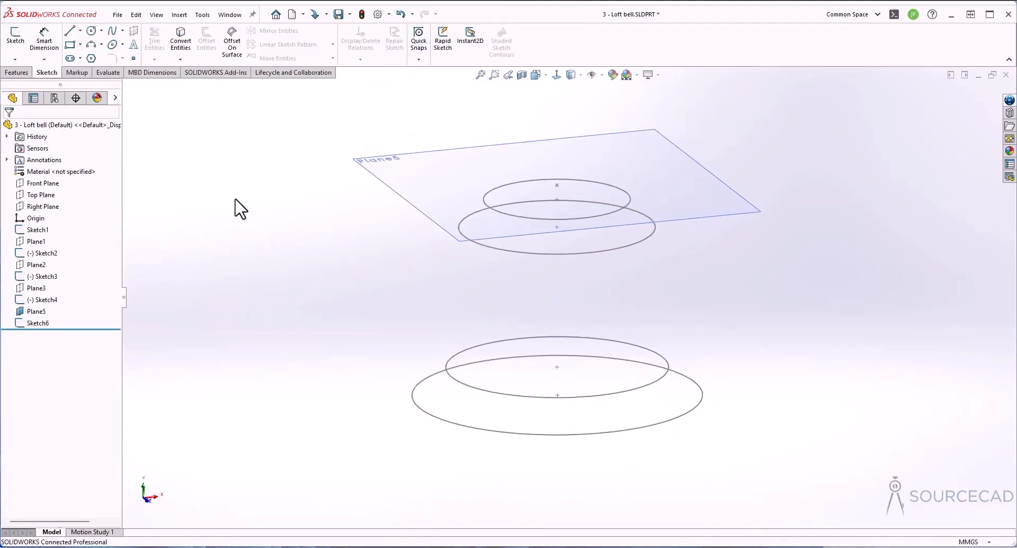
{"action": "left_click", "coordinate": [17, 73]}
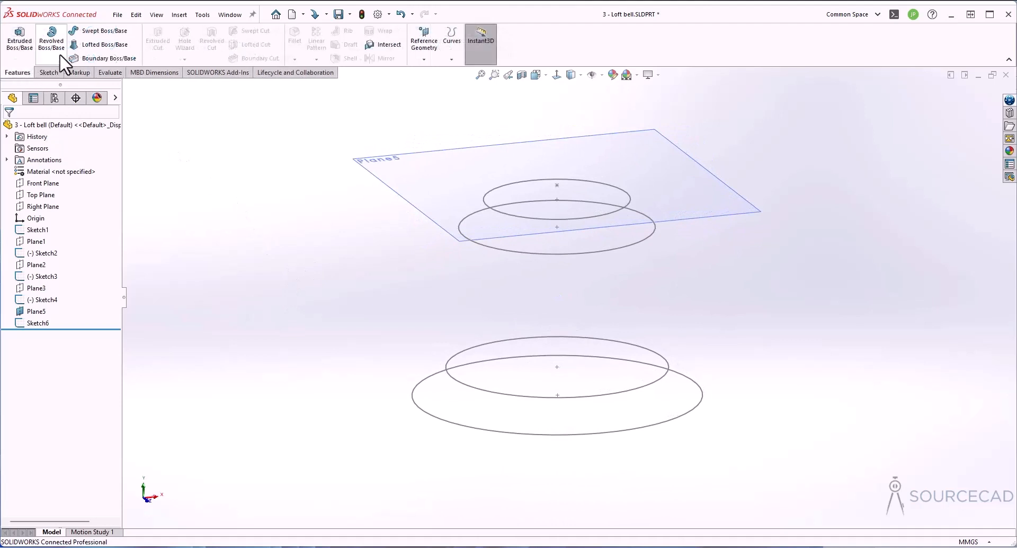
{"action": "left_click", "coordinate": [92, 44]}
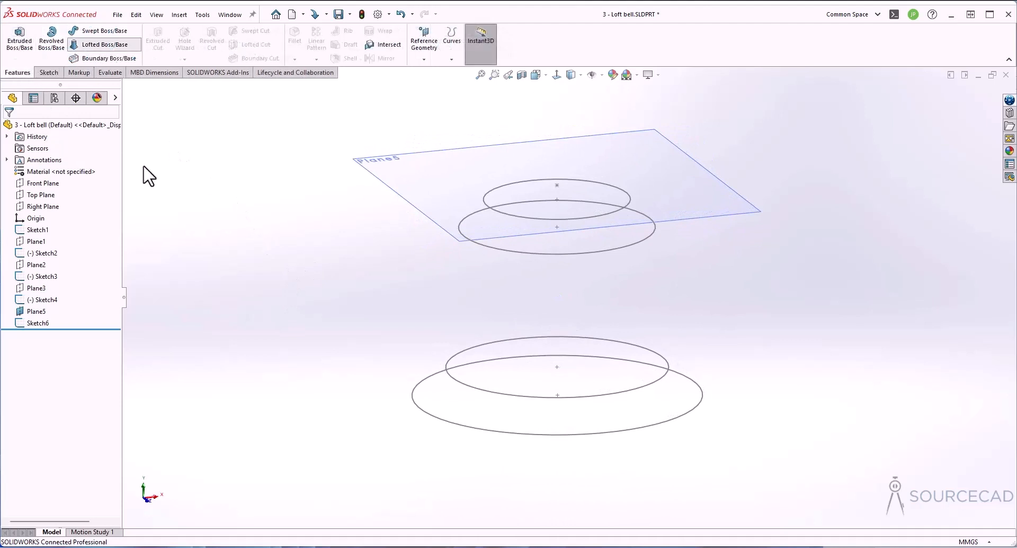
{"action": "left_click", "coordinate": [563, 435]}
{"action": "left_click", "coordinate": [561, 398]}
{"action": "left_click", "coordinate": [562, 254]}
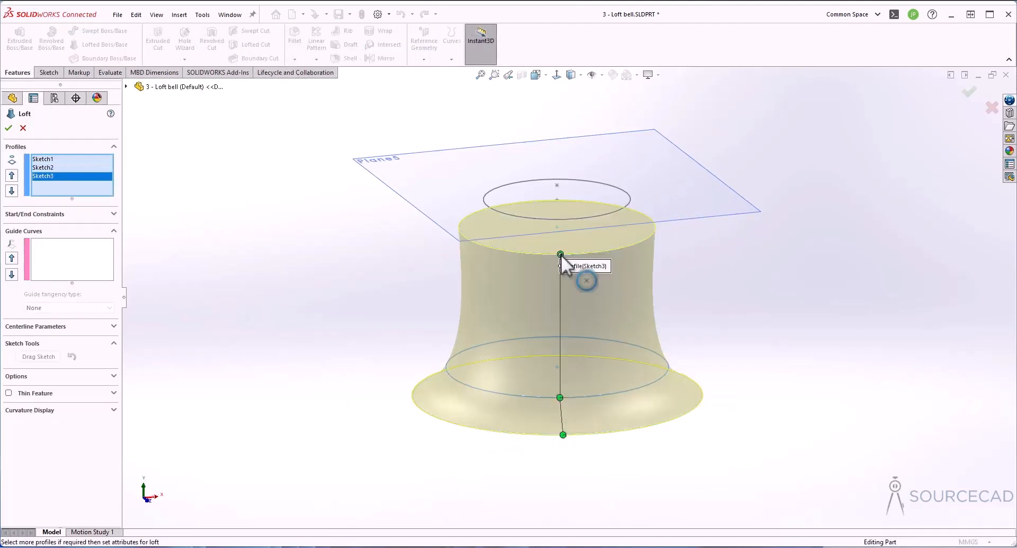
{"action": "left_click", "coordinate": [560, 218]}
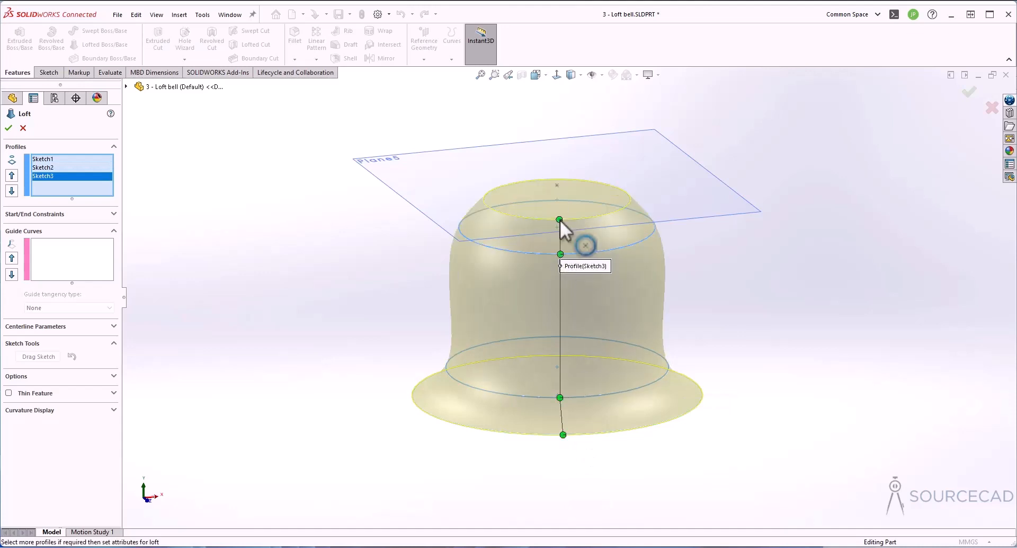
{"action": "left_click", "coordinate": [556, 185]}
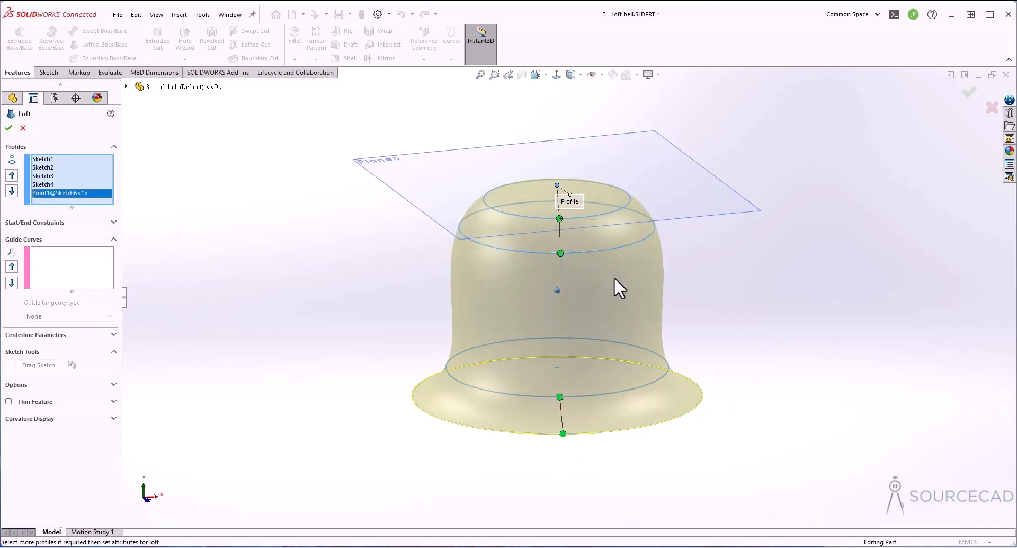
Step: Try the Thin Feature option on the bell loft, turn it off again and create the loft as a solid
{"action": "key", "text": "ctrl+1"}
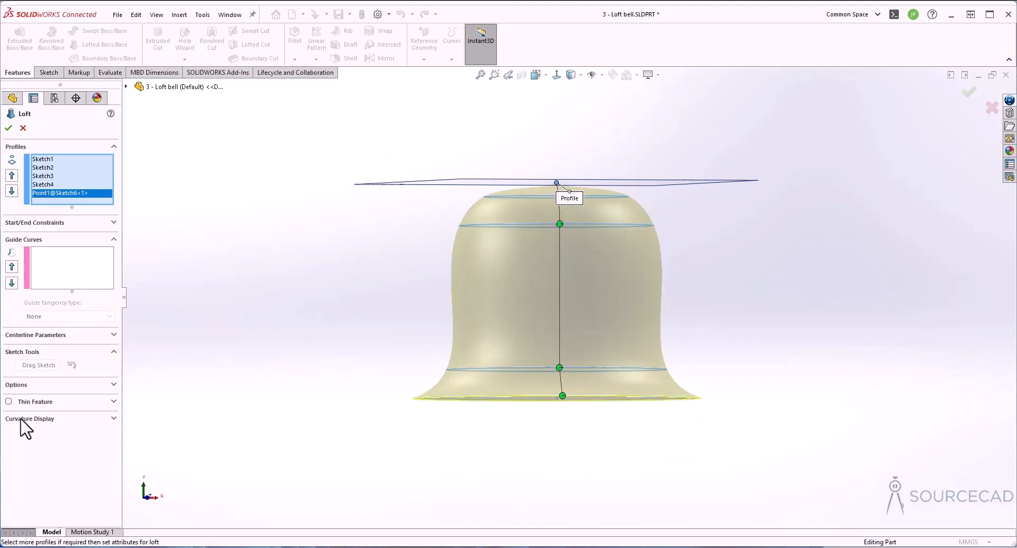
{"action": "left_click", "coordinate": [9, 401]}
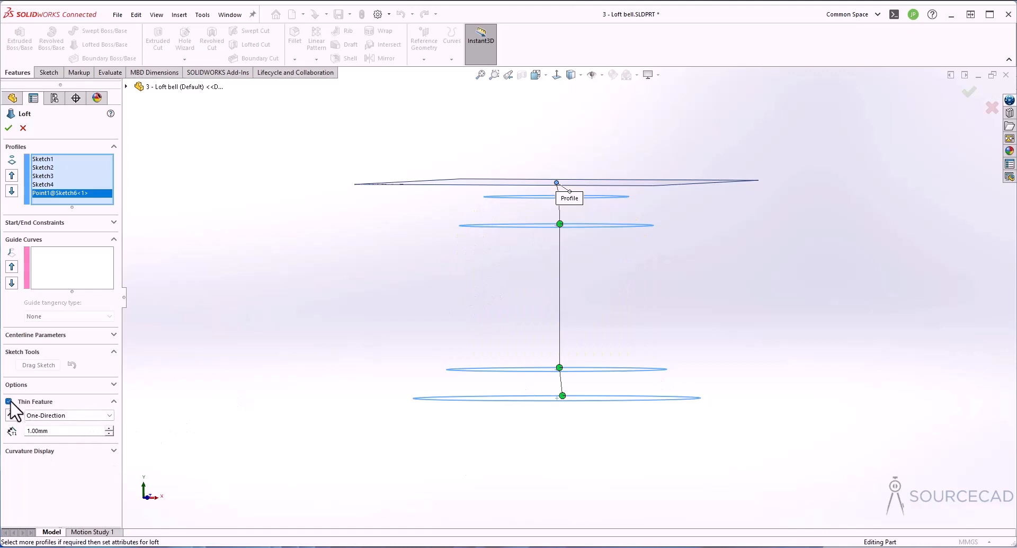
{"action": "left_click", "coordinate": [9, 403]}
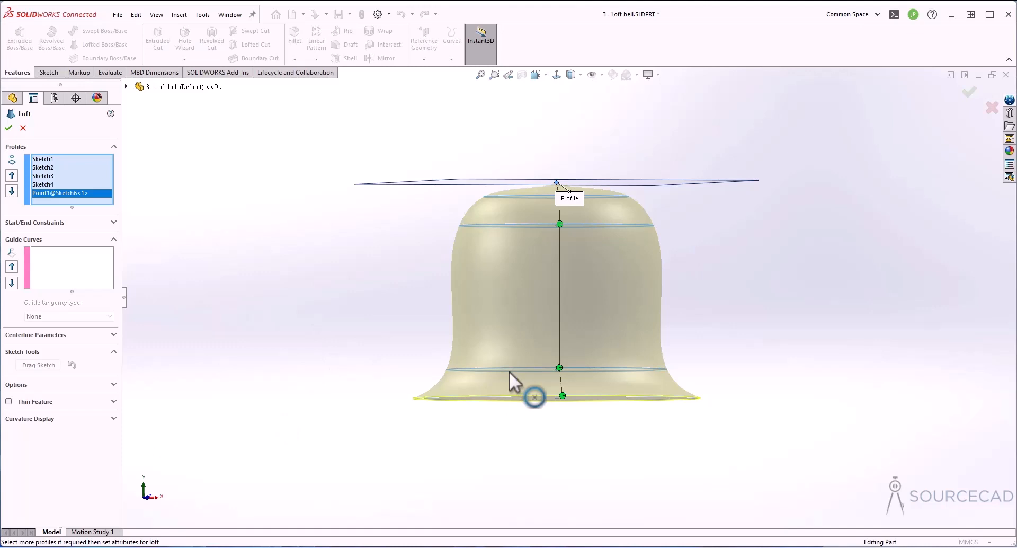
{"action": "left_click", "coordinate": [8, 128]}
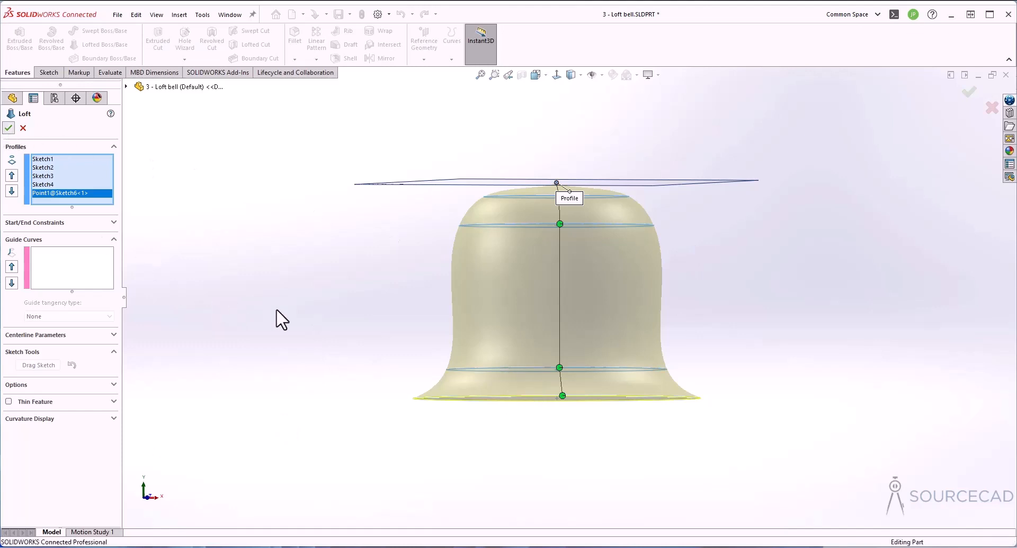
{"action": "middle_click_drag", "start_coordinate": [330, 310], "coordinate": [329, 310]}
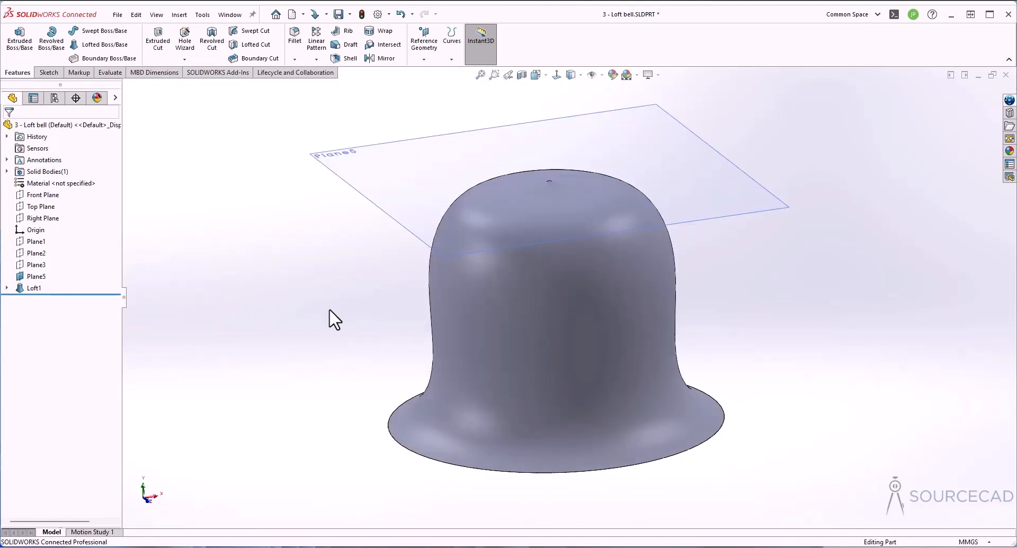
Step: Switch to the open part 3 - Loft feature with the vase model
{"action": "left_click", "coordinate": [230, 14]}
{"action": "left_click", "coordinate": [266, 157]}
{"action": "middle_click_drag", "start_coordinate": [278, 283], "coordinate": [278, 283], "text": "shift"}
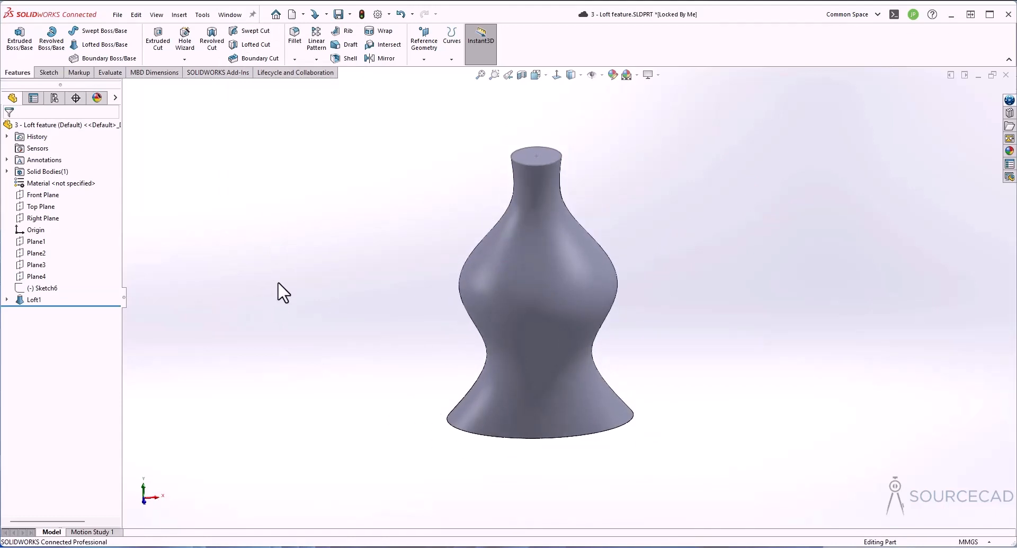
{"action": "mouse_move", "coordinate": [283, 293]}
{"action": "middle_mouse_down"}
{"action": "mouse_move", "coordinate": [409, 416]}
{"action": "mouse_move", "coordinate": [540, 254]}
{"action": "mouse_move", "coordinate": [351, 411]}
{"action": "middle_mouse_up"}
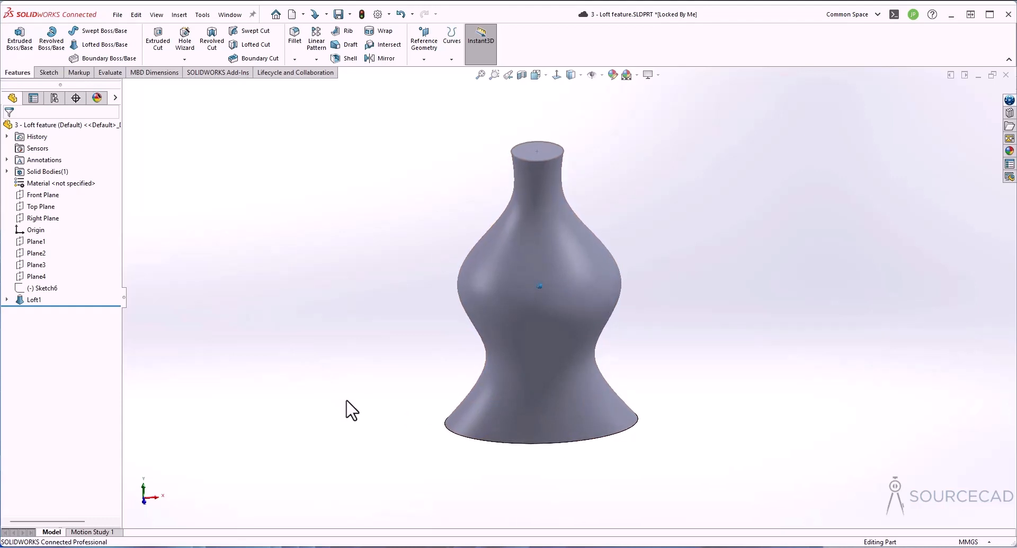
Step: Delete the vase's Loft1 feature and show Sketch6 with the two side curves
{"action": "left_click", "coordinate": [32, 300]}
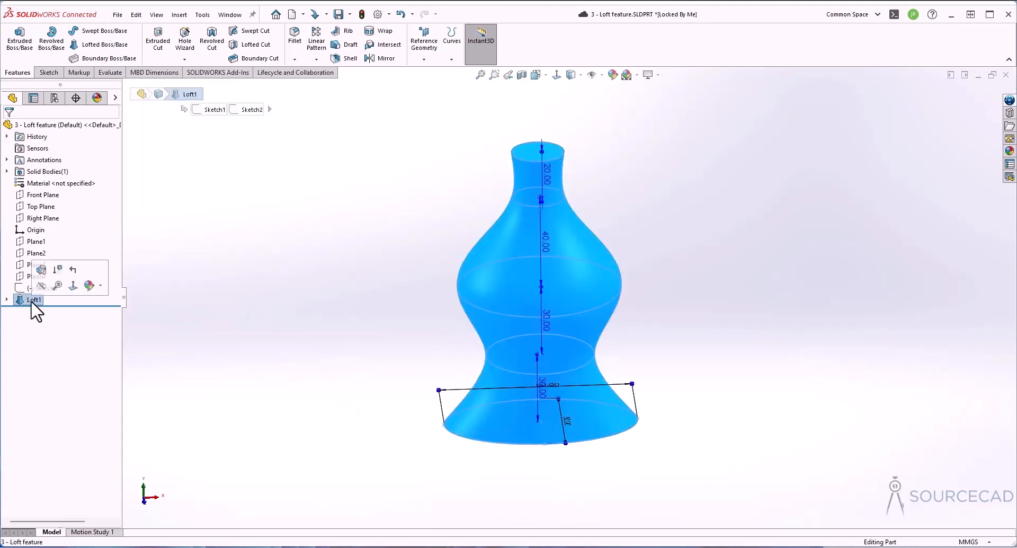
{"action": "right_click", "coordinate": [33, 299]}
{"action": "left_click", "coordinate": [77, 363]}
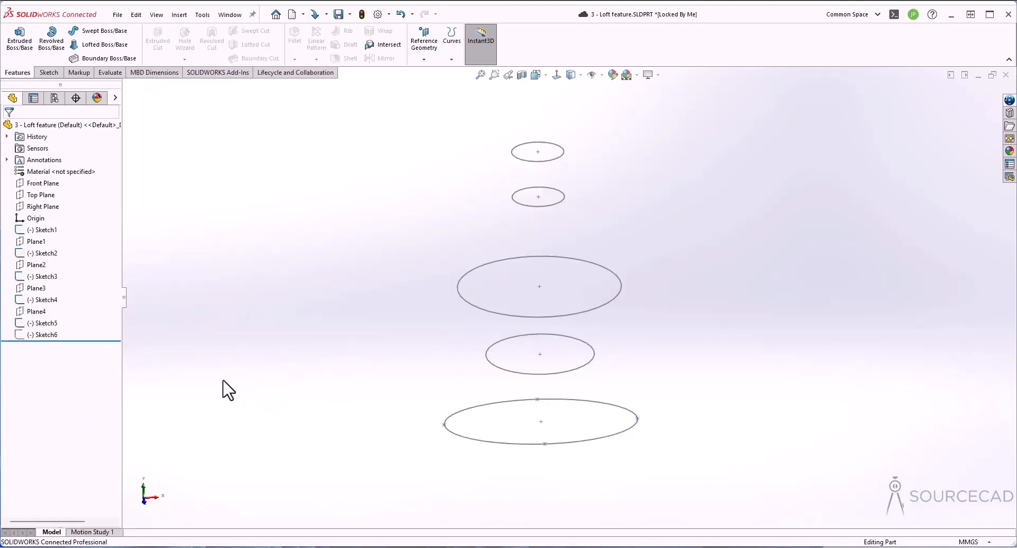
{"action": "left_click", "coordinate": [44, 335]}
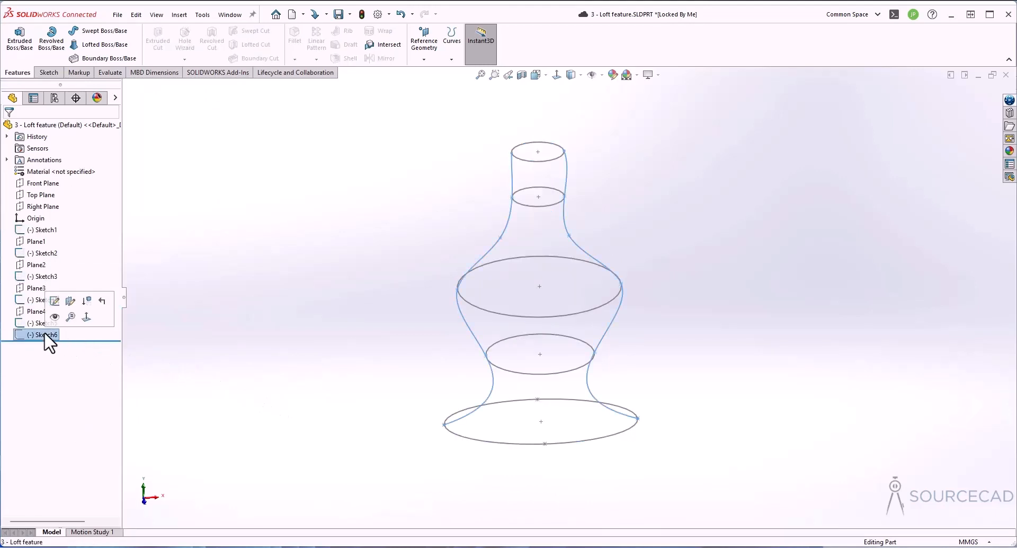
{"action": "left_click", "coordinate": [55, 316]}
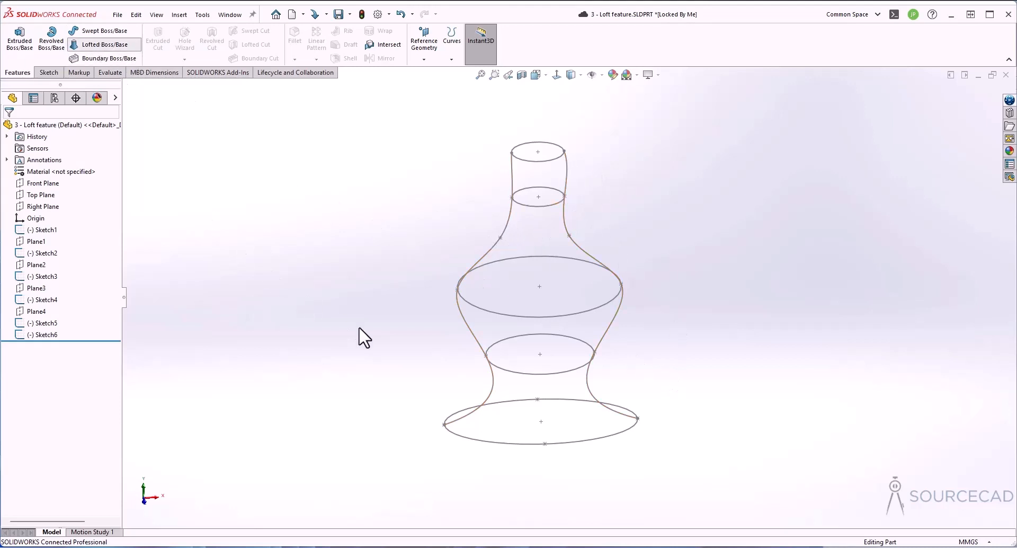
Step: Start a Lofted Boss/Base and select the vase profiles Sketch1 to Sketch5 in order from the lowest to the highest
{"action": "left_click", "coordinate": [538, 444]}
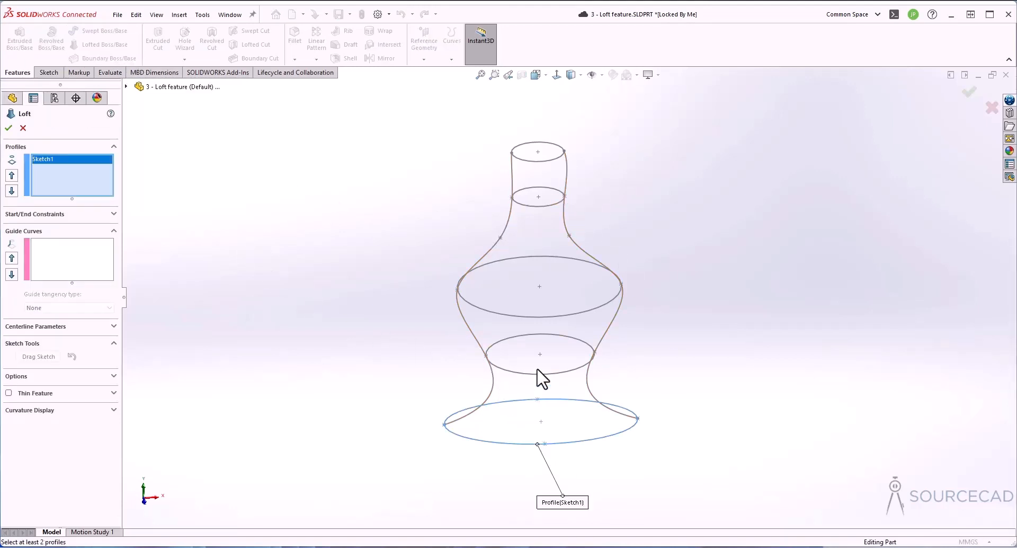
{"action": "left_click", "coordinate": [538, 374]}
{"action": "left_click", "coordinate": [535, 318]}
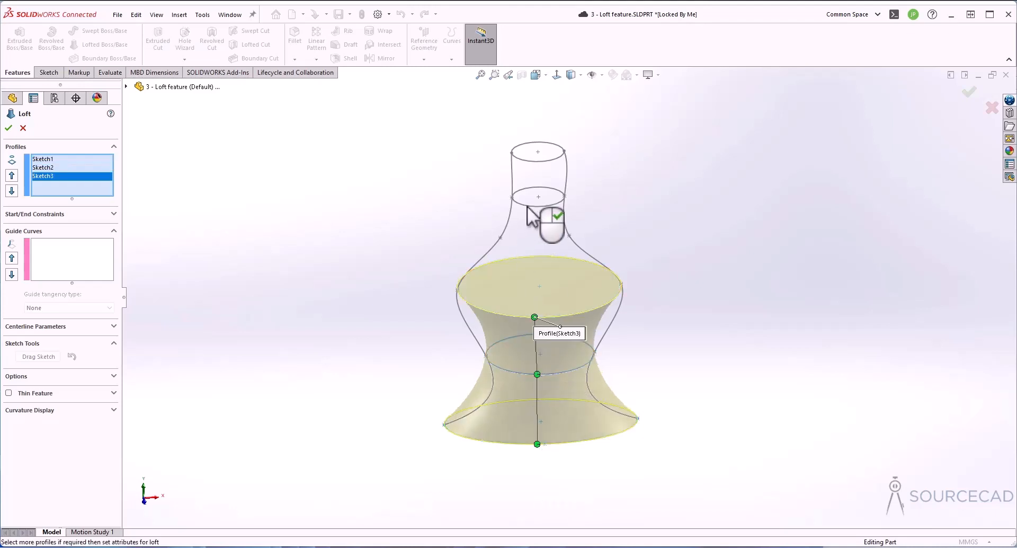
{"action": "left_click", "coordinate": [535, 206]}
{"action": "left_click", "coordinate": [530, 150]}
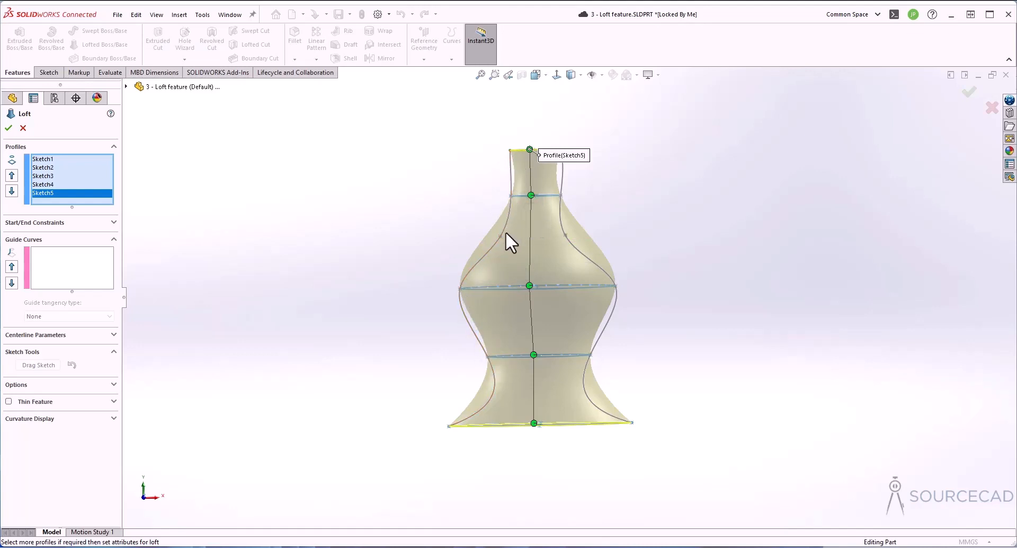
Step: Add both side splines of Sketch6 as open-group guide curves and create the vase loft
{"action": "left_click", "coordinate": [91, 270]}
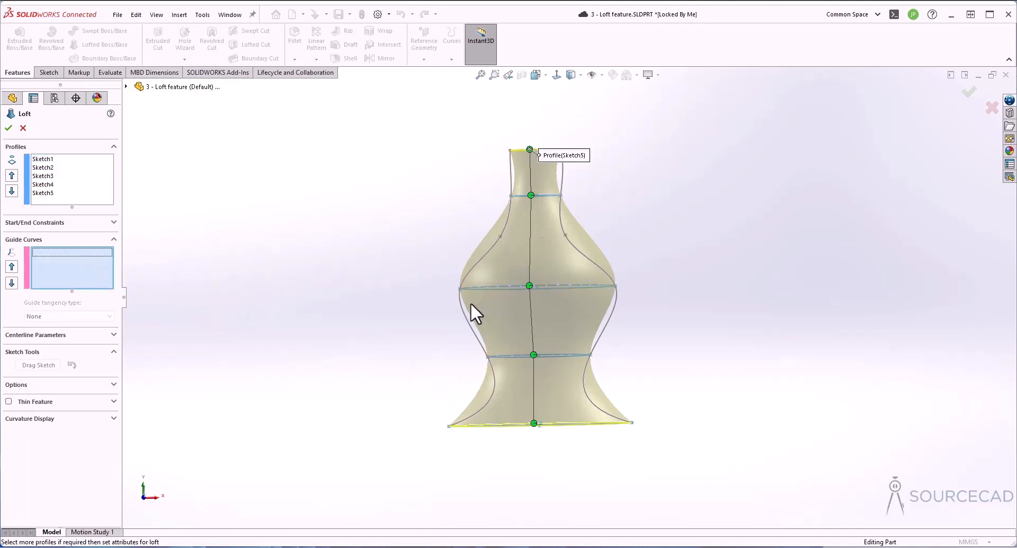
{"action": "left_click", "coordinate": [462, 316]}
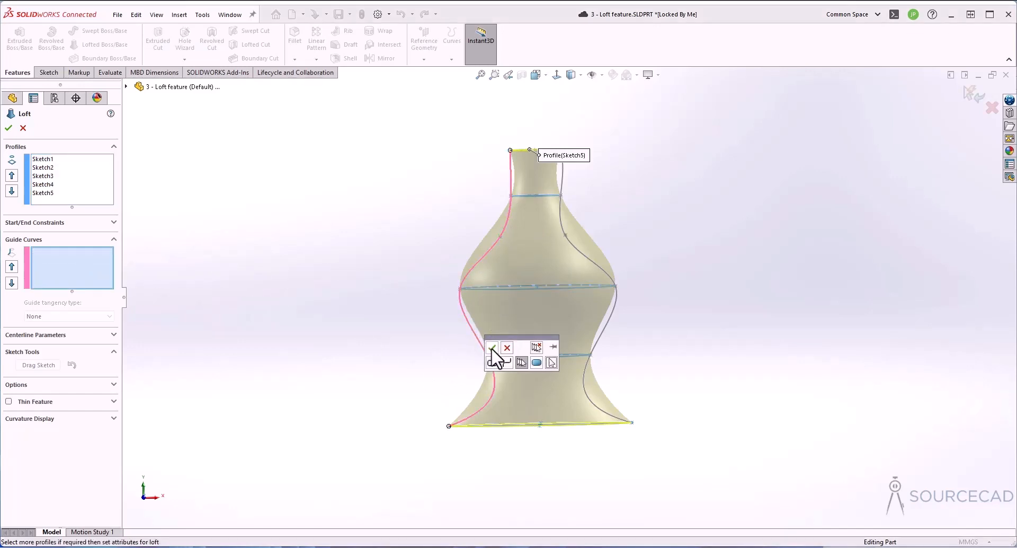
{"action": "left_click", "coordinate": [491, 348]}
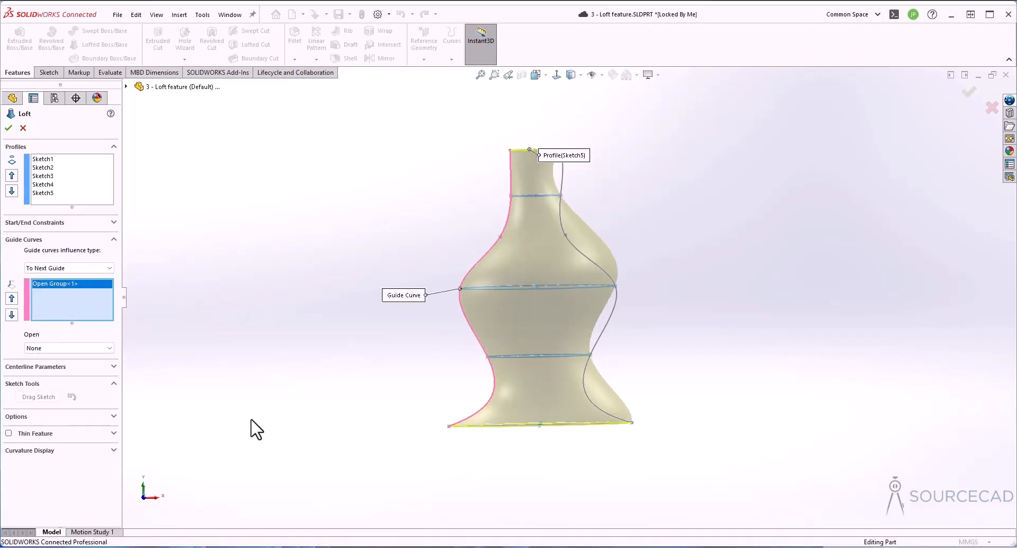
{"action": "left_click", "coordinate": [604, 333]}
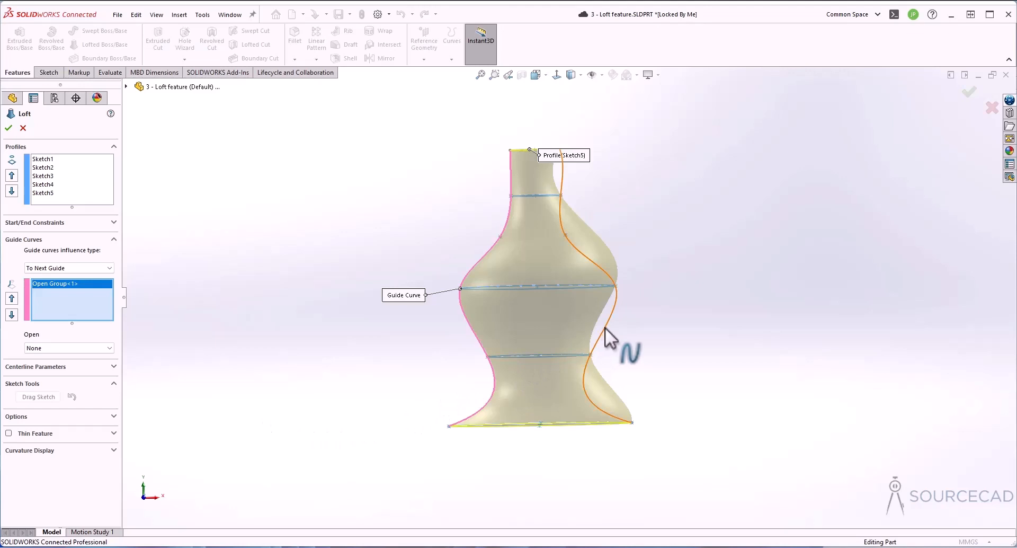
{"action": "left_click", "coordinate": [632, 363]}
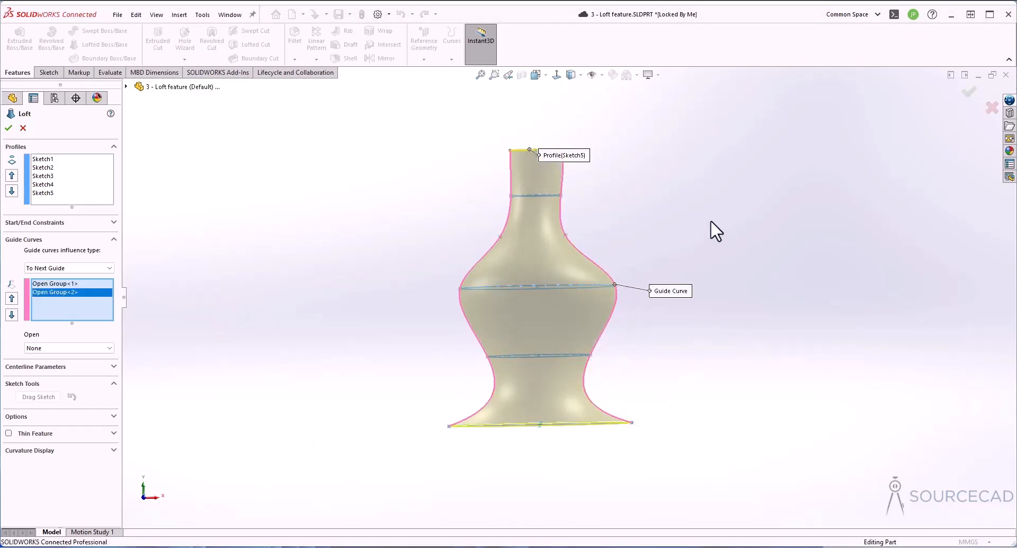
{"action": "key", "text": "ctrl+7"}
{"action": "left_click", "coordinate": [8, 128]}
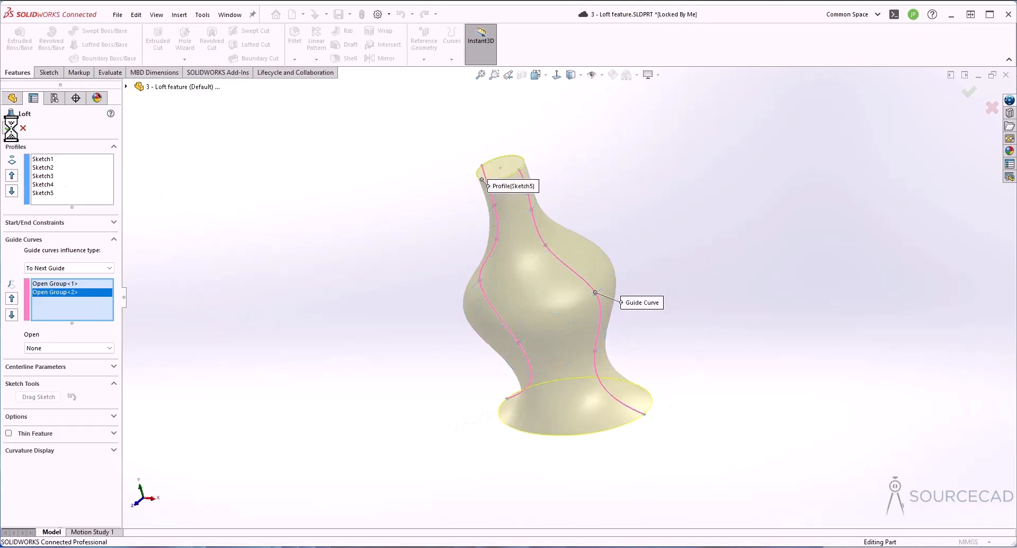
{"action": "key", "text": "ctrl+1"}
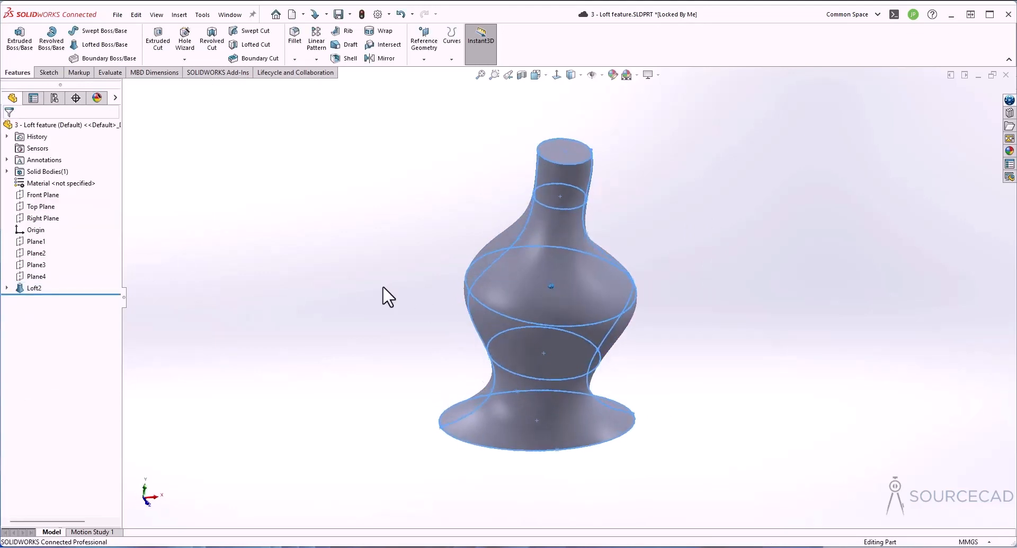
{"action": "key", "text": "Escape"}
{"action": "key", "text": "ctrl+1"}
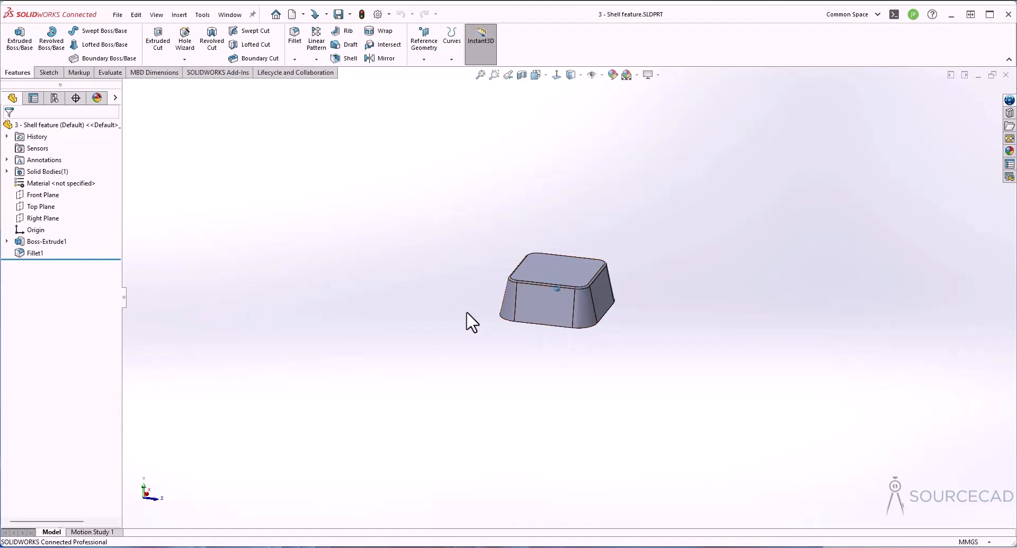
{"action": "middle_click_drag", "start_coordinate": [467, 318], "coordinate": [551, 318]}
{"action": "key", "text": "ctrl+7"}
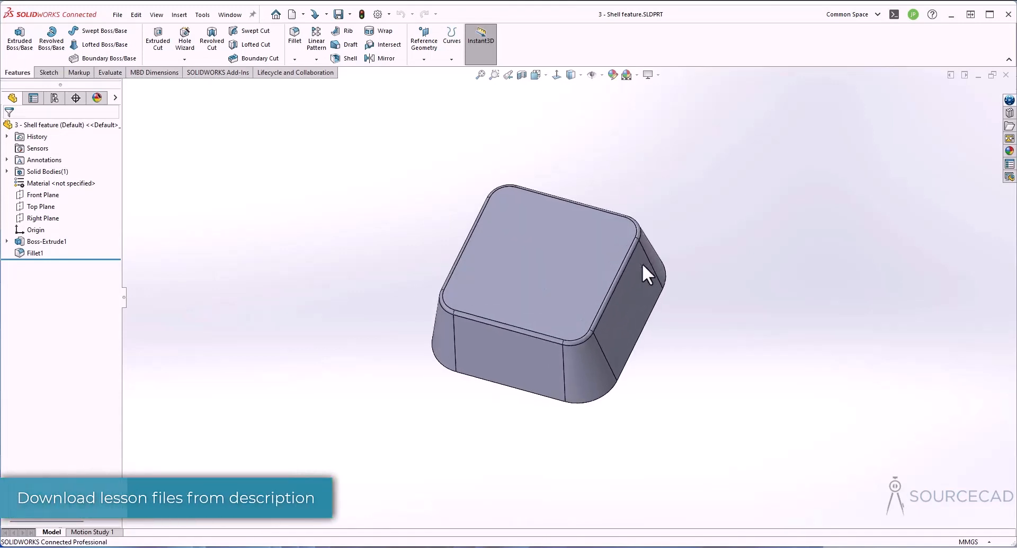
Step: Start a Shell with 1 mm thickness, removing the block's large bottom face, and turn on its preview
{"action": "mouse_move", "coordinate": [642, 263]}
{"action": "middle_mouse_down"}
{"action": "mouse_move", "coordinate": [525, 244]}
{"action": "mouse_move", "coordinate": [534, 334]}
{"action": "mouse_move", "coordinate": [462, 299]}
{"action": "middle_mouse_up"}
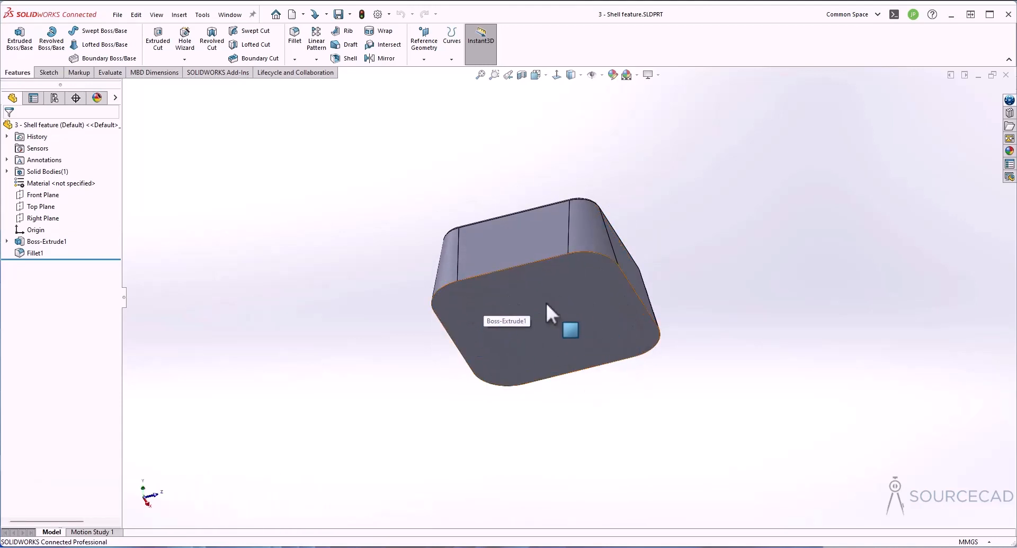
{"action": "left_click", "coordinate": [351, 58]}
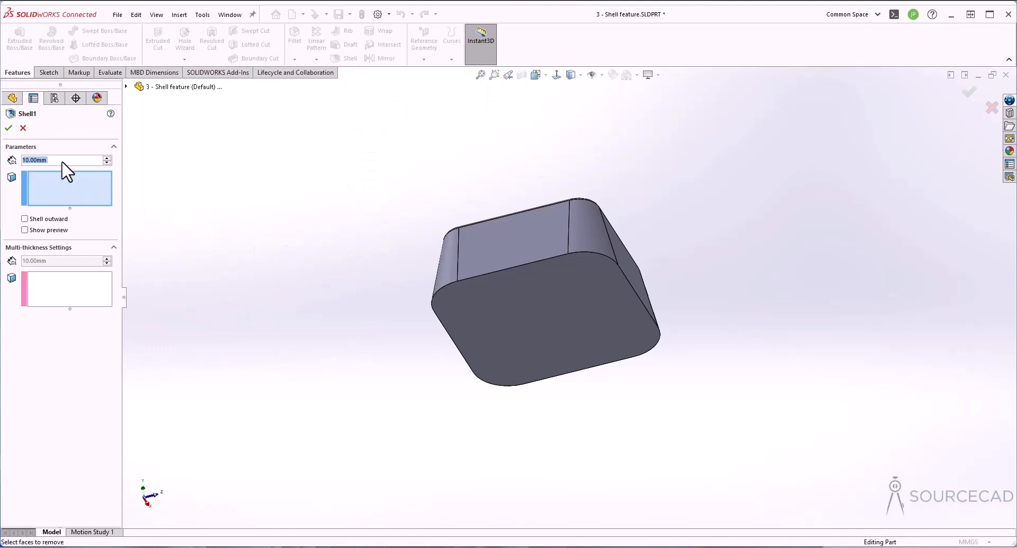
{"action": "type", "text": "1"}
{"action": "key", "text": "Return"}
{"action": "left_click", "coordinate": [478, 307]}
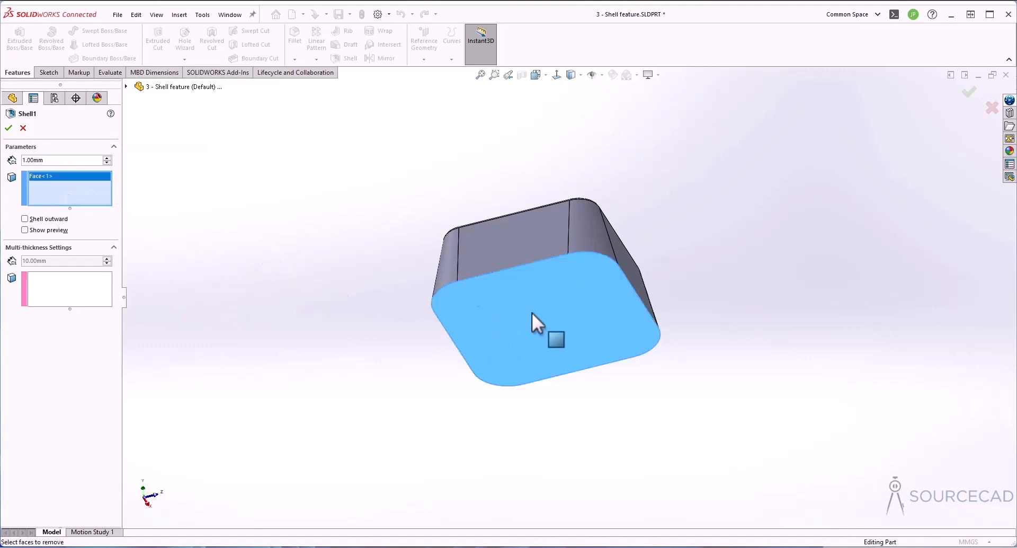
{"action": "left_click", "coordinate": [24, 230]}
Step: Inspect the shell preview, try shelling the block outward and switch back to the inward shell
{"action": "scroll", "coordinate": [449, 295], "scroll_direction": "down", "scroll_amount": 5}
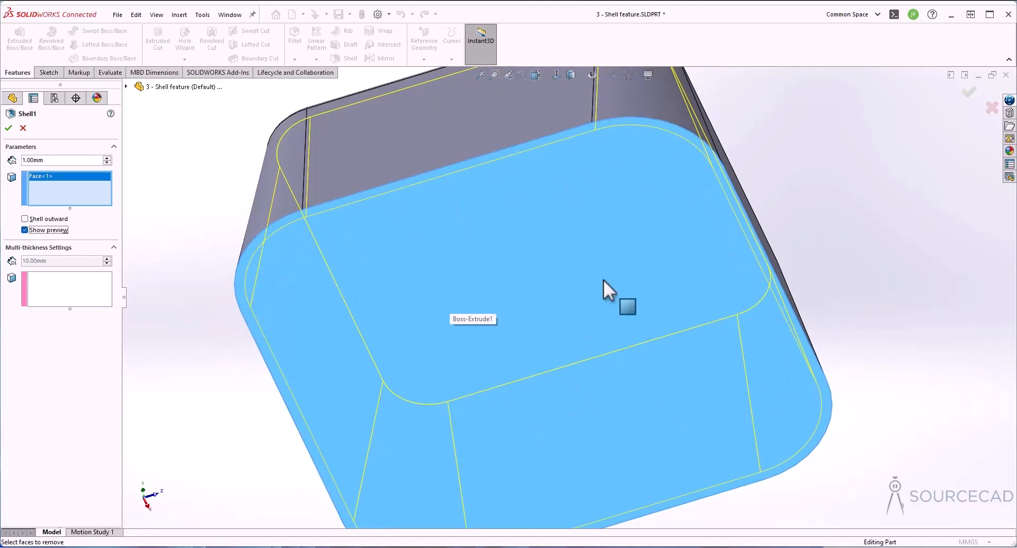
{"action": "middle_click_drag", "start_coordinate": [603, 279], "coordinate": [575, 172]}
{"action": "scroll", "coordinate": [552, 280], "scroll_direction": "up", "scroll_amount": 2}
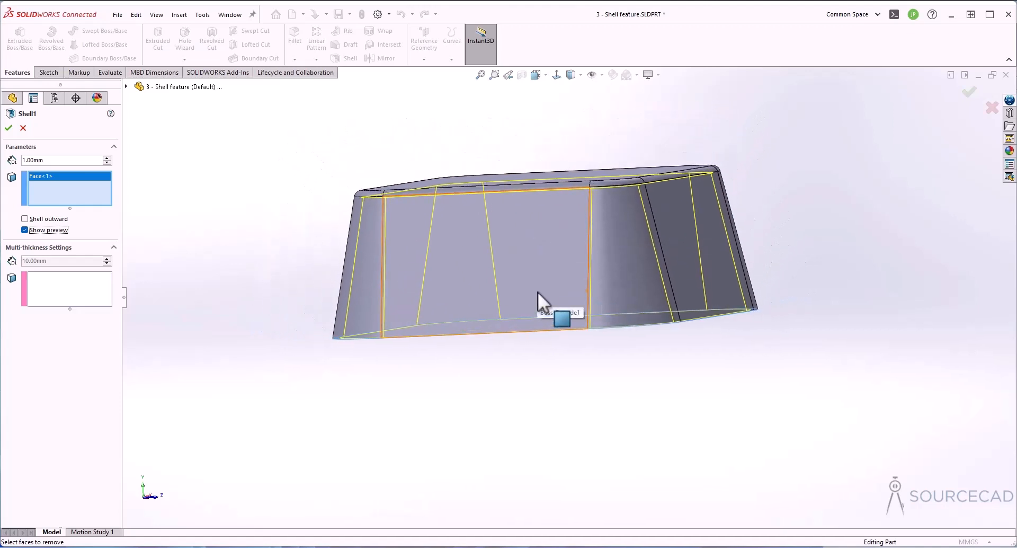
{"action": "key", "text": "Up"}
{"action": "key", "text": "Up"}
{"action": "key", "text": "Up"}
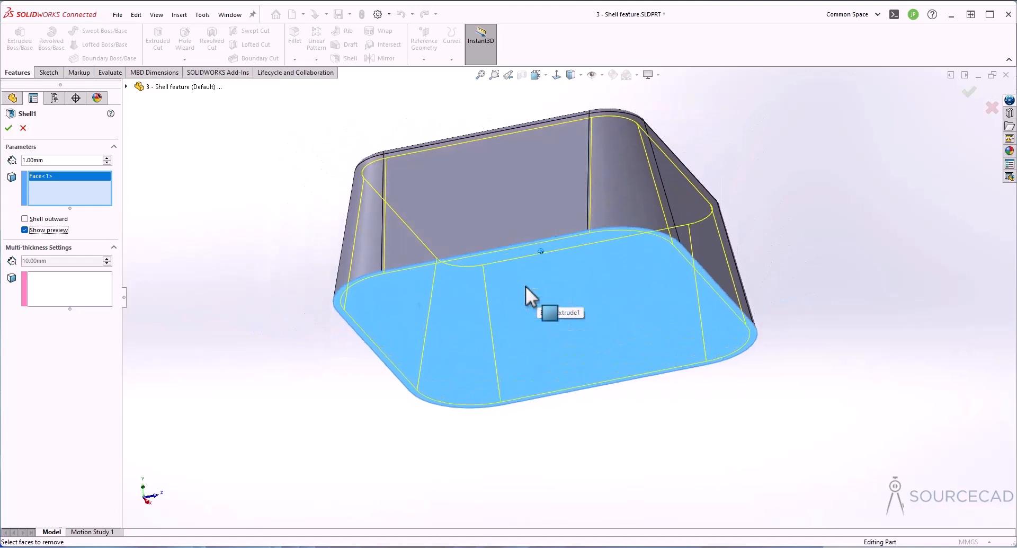
{"action": "left_click", "coordinate": [25, 219]}
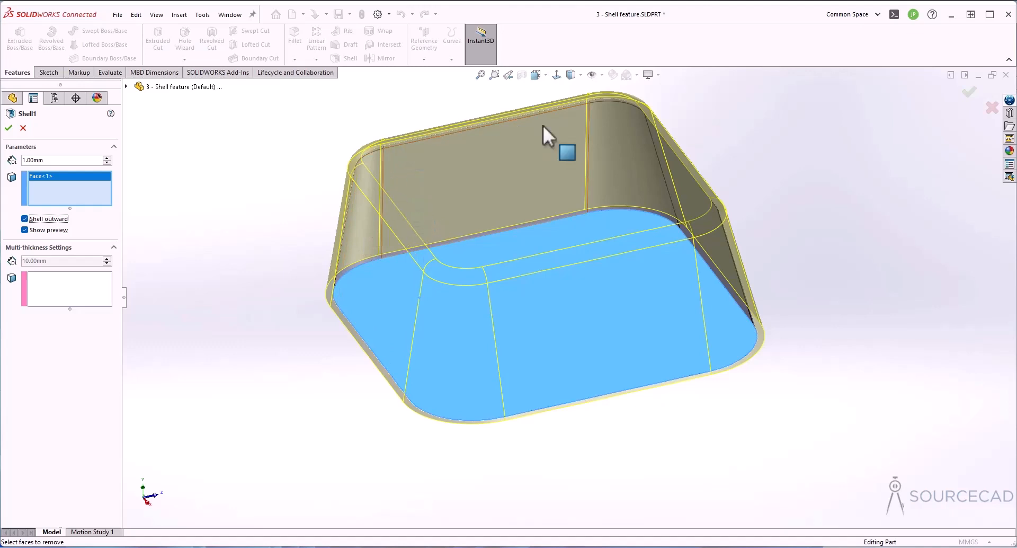
{"action": "left_click", "coordinate": [42, 219]}
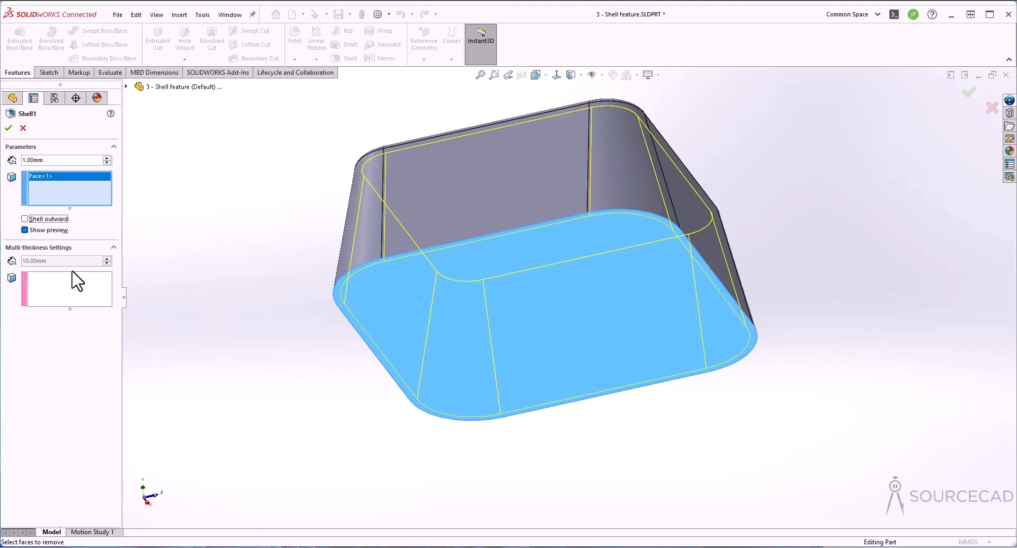
Step: Add the block's flat top face to the multi-thickness settings and set its thickness to 2 mm
{"action": "left_click", "coordinate": [74, 300]}
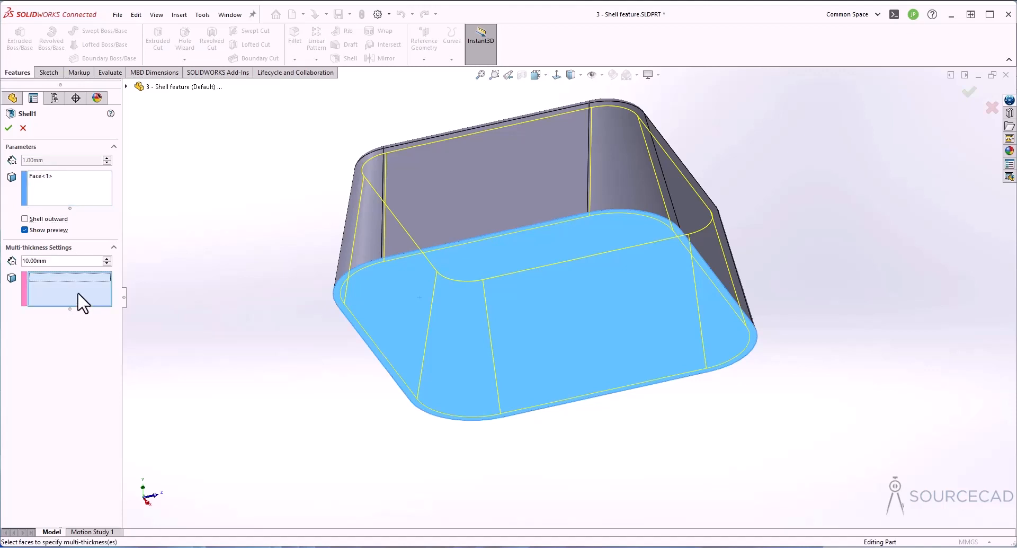
{"action": "key", "text": "Down"}
{"action": "key", "text": "Down"}
{"action": "key", "text": "Down"}
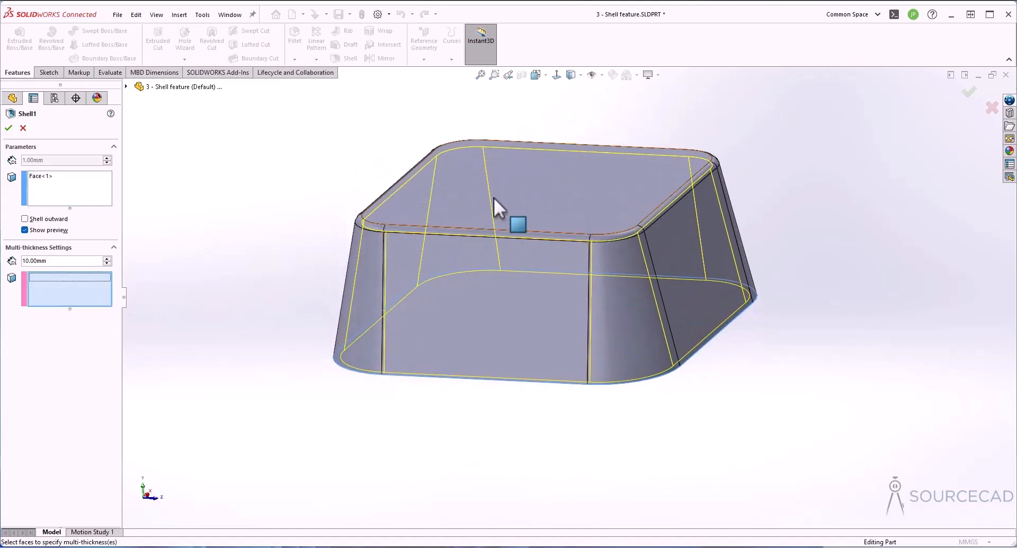
{"action": "left_click", "coordinate": [564, 188]}
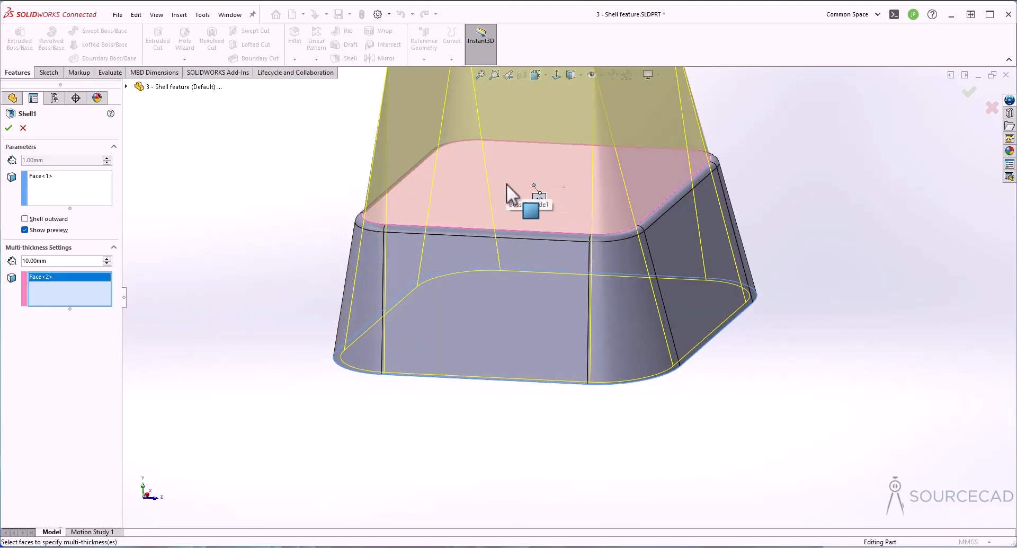
{"action": "double_click", "coordinate": [64, 260]}
{"action": "type", "text": "2"}
{"action": "key", "text": "Return"}
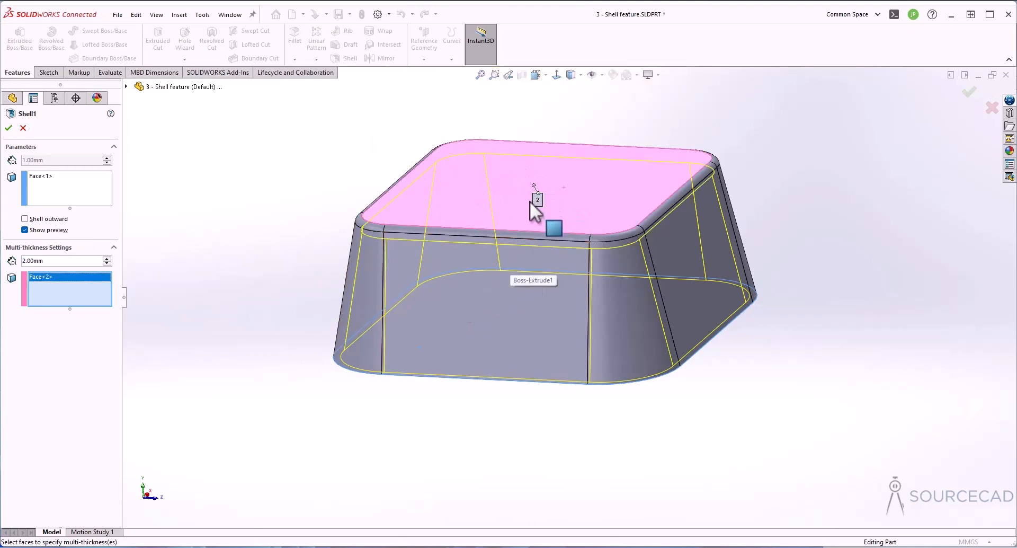
Step: Add the eight fillet faces around the top face to the multi-thickness selection and create the shell
{"action": "left_click", "coordinate": [527, 234]}
{"action": "left_click", "coordinate": [610, 237]}
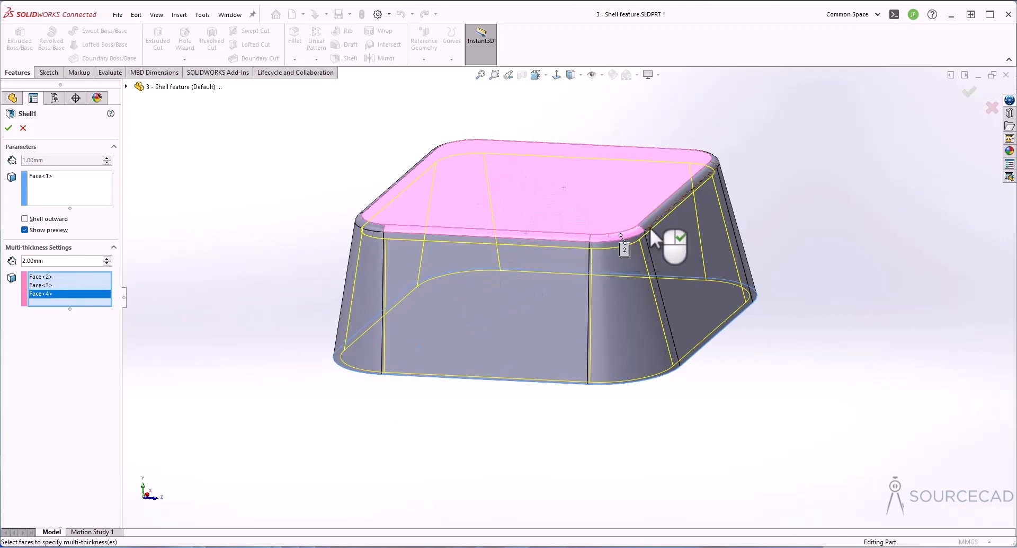
{"action": "left_click", "coordinate": [648, 226]}
{"action": "left_click", "coordinate": [367, 224]}
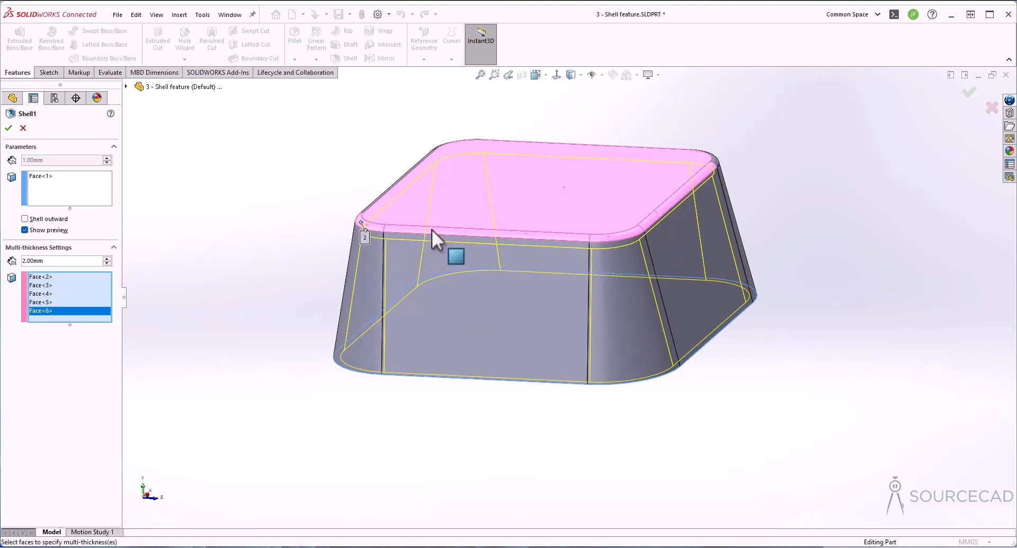
{"action": "middle_click_drag", "start_coordinate": [431, 230], "coordinate": [501, 185]}
{"action": "scroll", "coordinate": [402, 166], "scroll_direction": "down", "scroll_amount": 3}
{"action": "left_click", "coordinate": [380, 145]}
{"action": "scroll", "coordinate": [425, 185], "scroll_direction": "up", "scroll_amount": 2}
{"action": "left_click", "coordinate": [580, 152]}
{"action": "left_click", "coordinate": [689, 192]}
{"action": "left_click", "coordinate": [769, 249]}
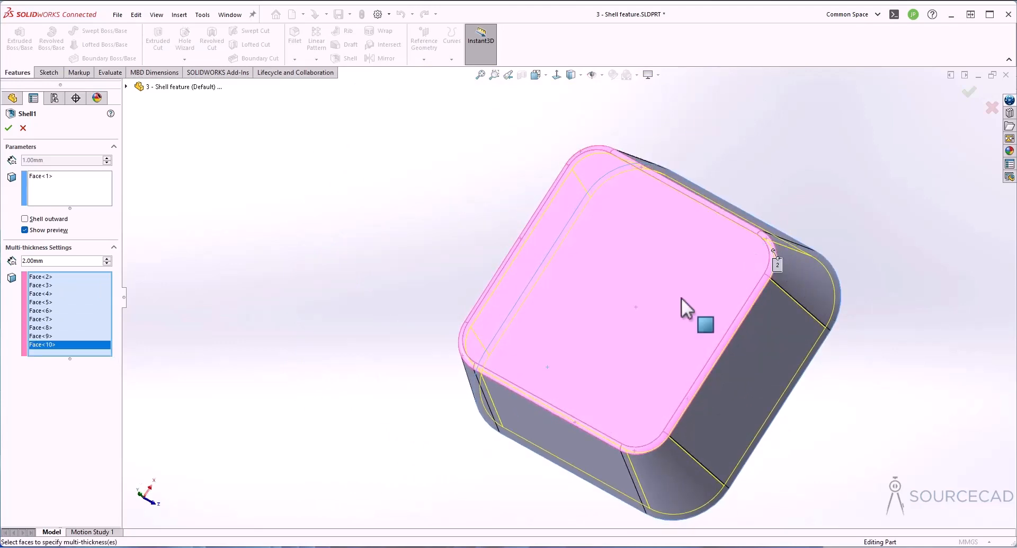
{"action": "middle_click_drag", "start_coordinate": [588, 349], "coordinate": [498, 318]}
{"action": "scroll", "coordinate": [493, 318], "scroll_direction": "up", "scroll_amount": 1}
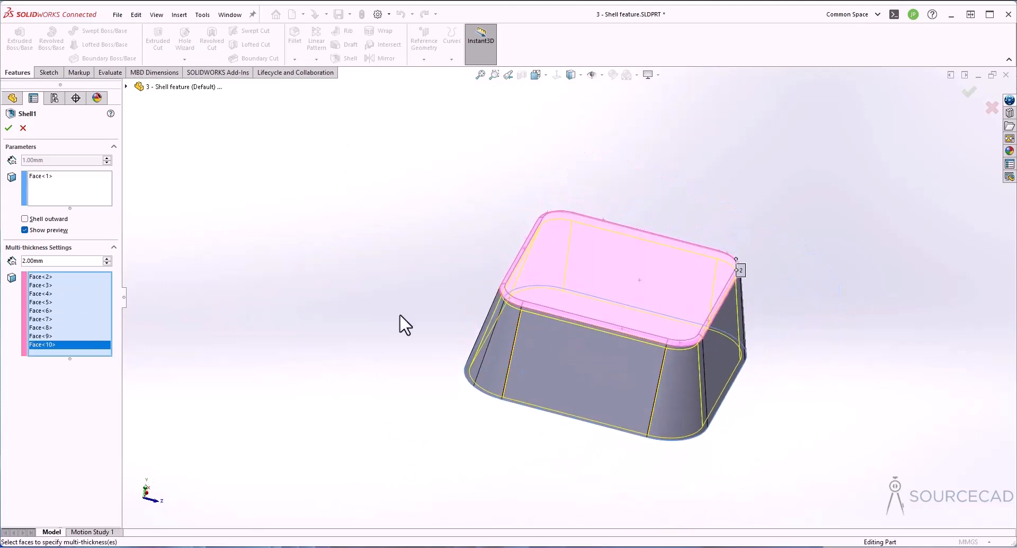
{"action": "left_click", "coordinate": [8, 128]}
Step: Examine the shell's wall thicknesses in a planar section view on the Front Plane offset by -18 mm
{"action": "key", "text": "shift+Up"}
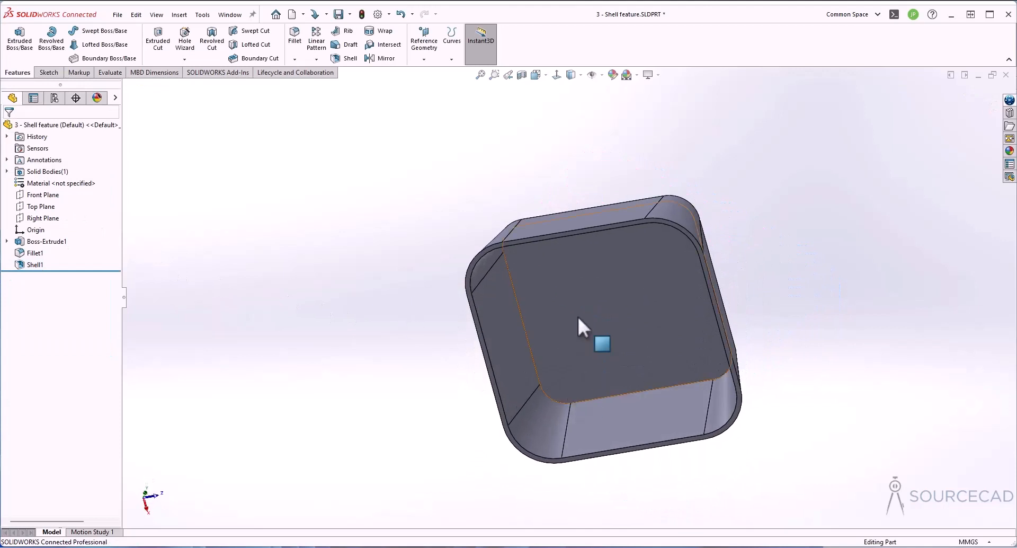
{"action": "key", "text": "shift+Up"}
{"action": "key", "text": "shift+Up"}
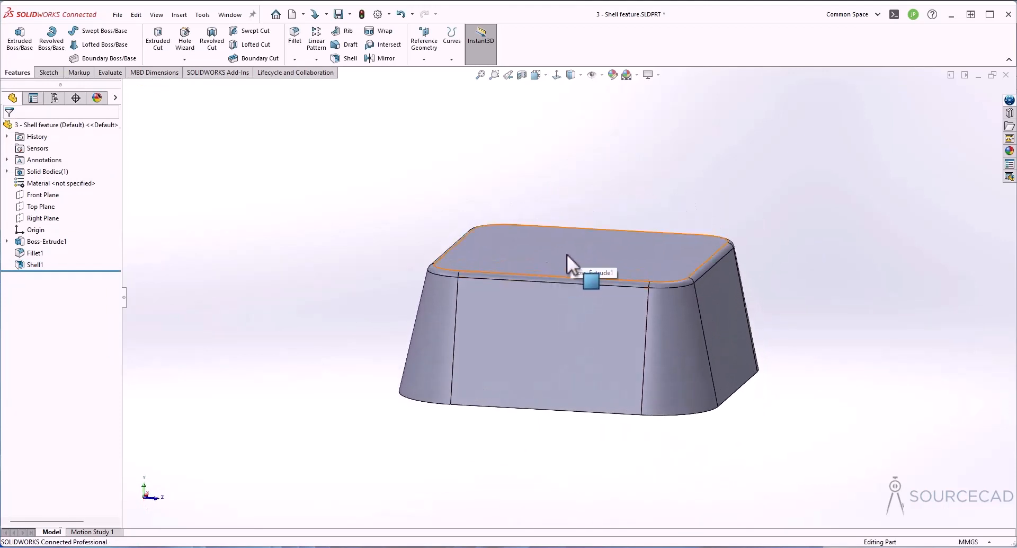
{"action": "left_click", "coordinate": [521, 75]}
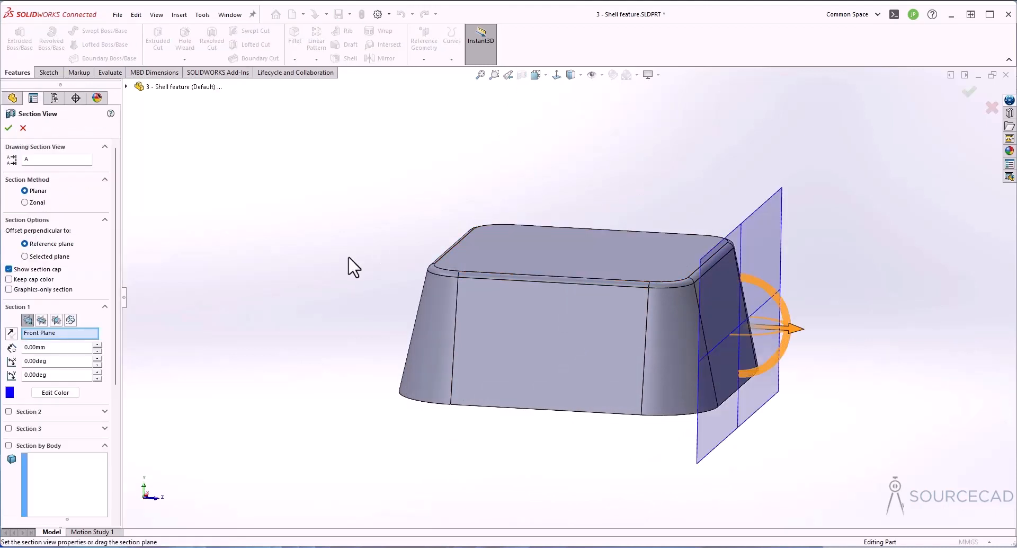
{"action": "left_click_drag", "start_coordinate": [798, 330], "coordinate": [676, 327]}
{"action": "middle_click_drag", "start_coordinate": [677, 327], "coordinate": [708, 327]}
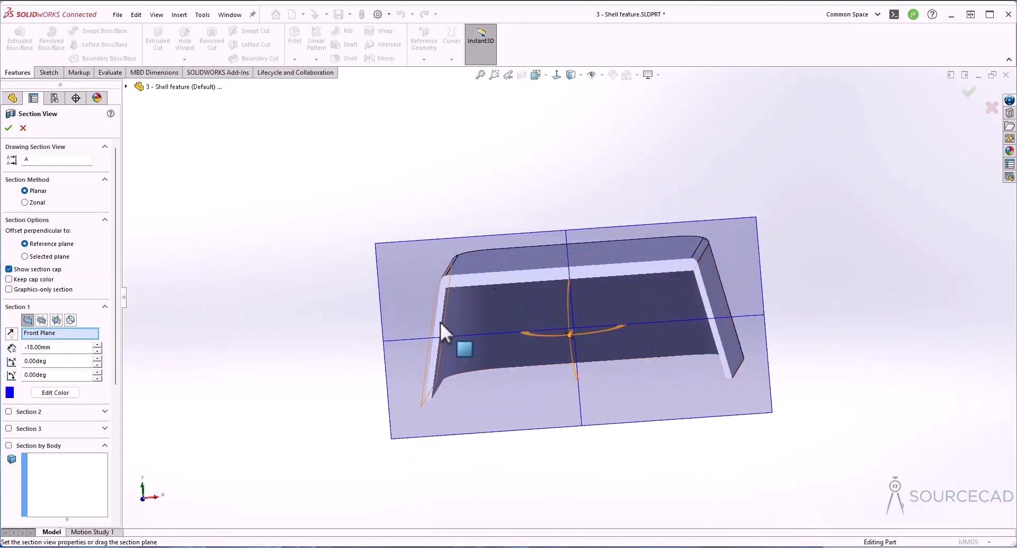
{"action": "middle_click_drag", "start_coordinate": [443, 284], "coordinate": [565, 347]}
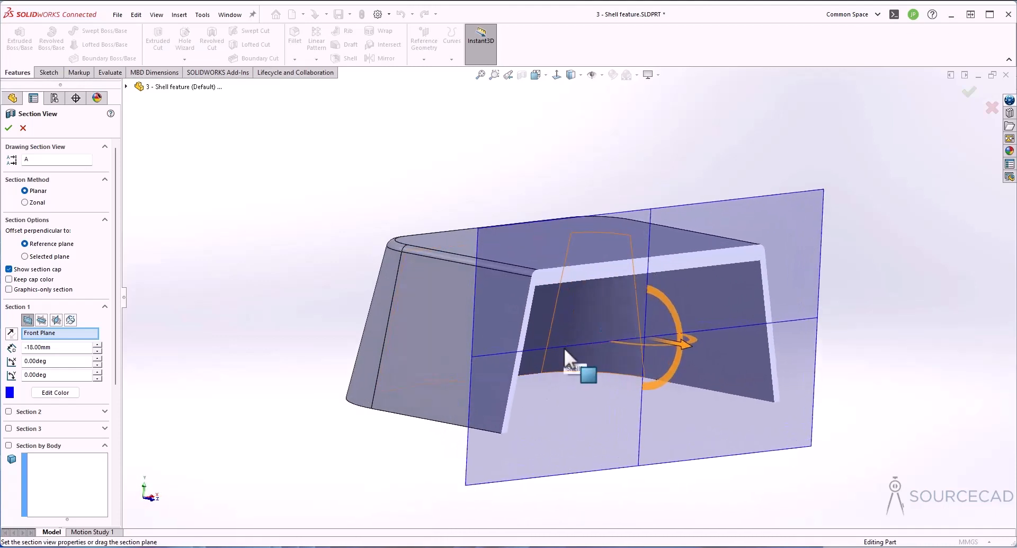
{"action": "left_click", "coordinate": [9, 127]}
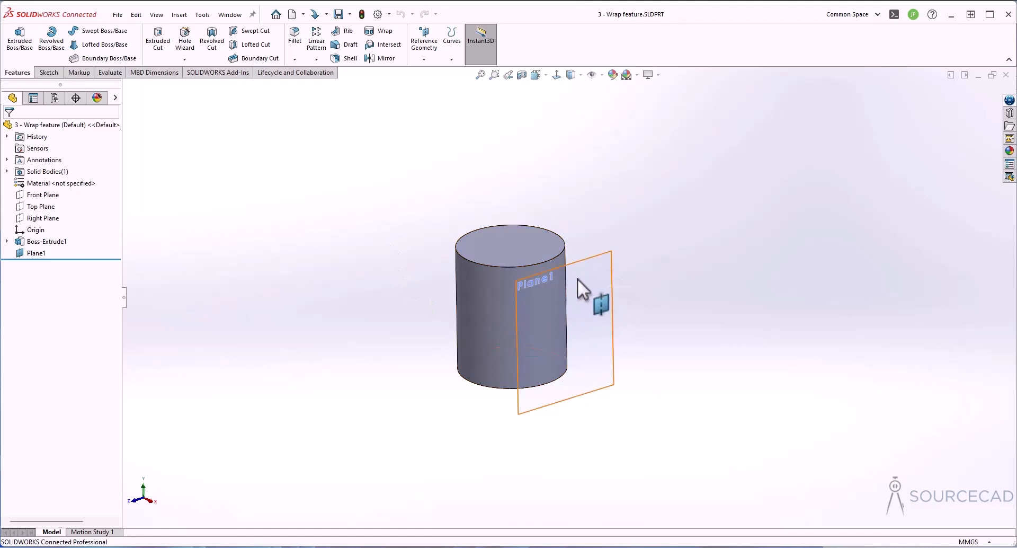
Step: Start a sketch on Plane1 beside the cylinder and enter the sketch text SourceCAD
{"action": "mouse_move", "coordinate": [605, 281]}
{"action": "middle_mouse_down"}
{"action": "mouse_move", "coordinate": [673, 265]}
{"action": "mouse_move", "coordinate": [549, 289]}
{"action": "mouse_move", "coordinate": [682, 275]}
{"action": "mouse_move", "coordinate": [598, 279]}
{"action": "middle_mouse_up"}
{"action": "left_click", "coordinate": [598, 279]}
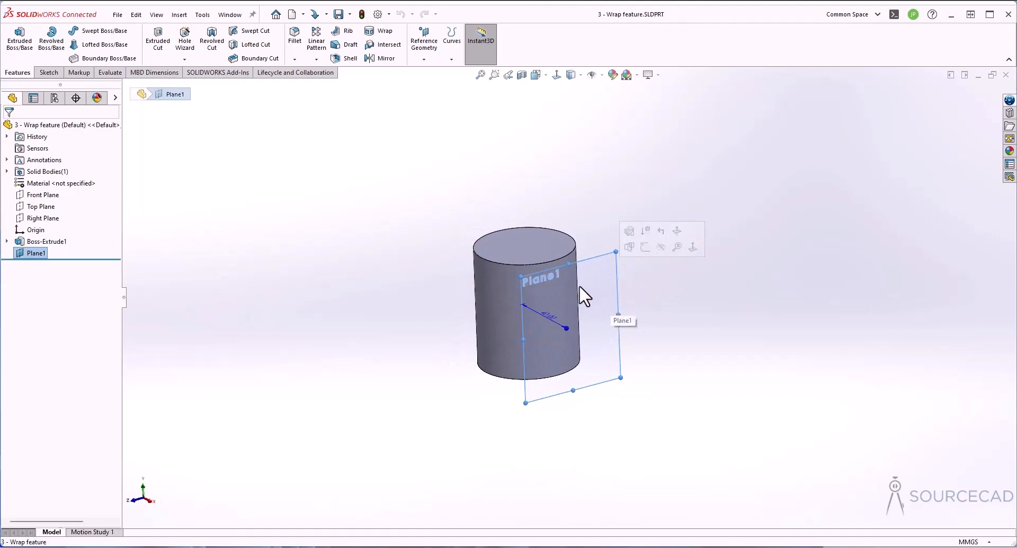
{"action": "left_click", "coordinate": [48, 73]}
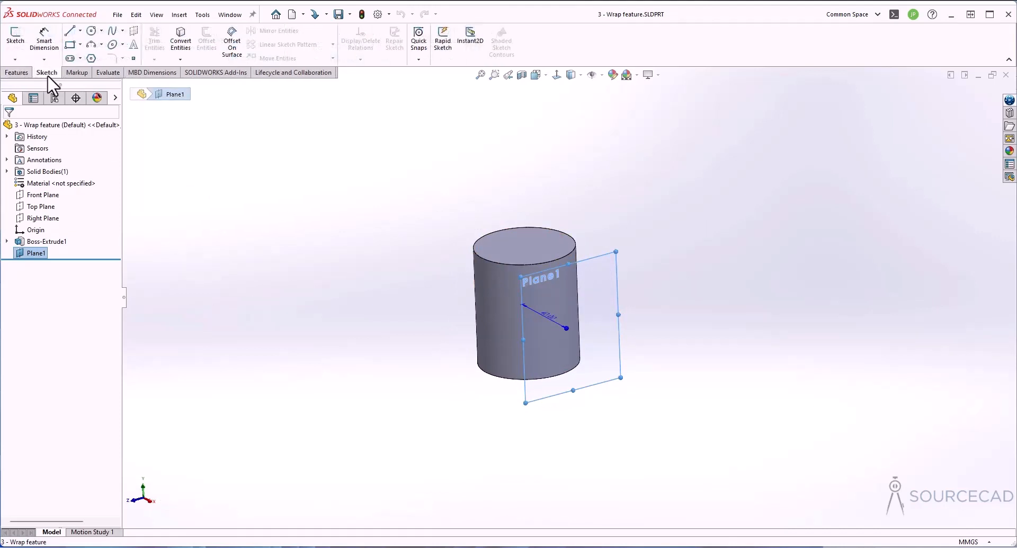
{"action": "left_click", "coordinate": [15, 37]}
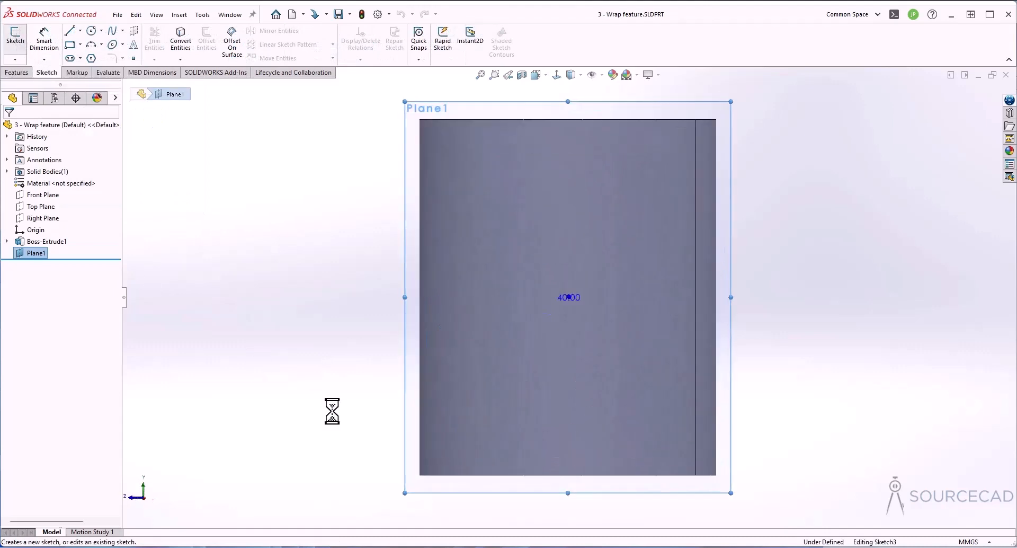
{"action": "left_click", "coordinate": [134, 45]}
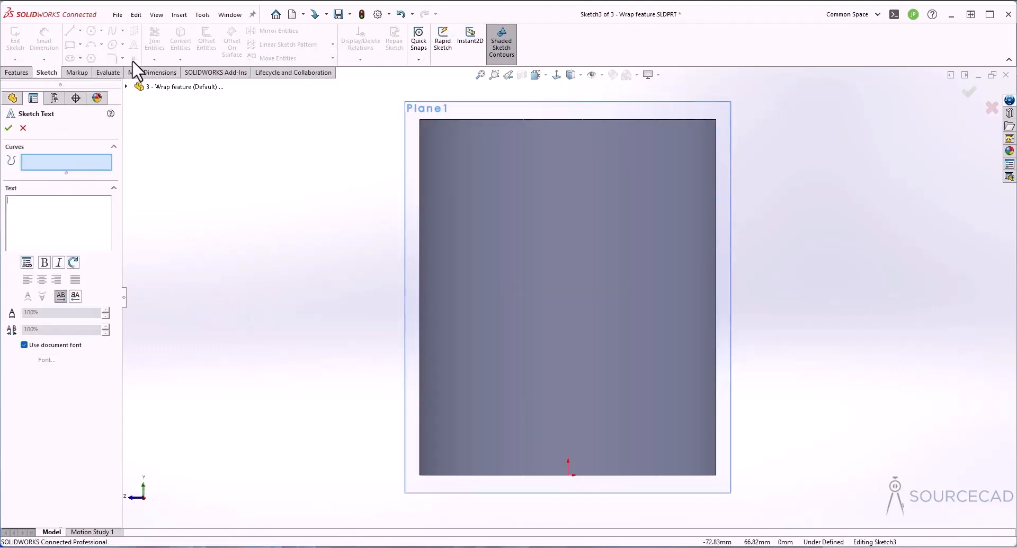
{"action": "left_click", "coordinate": [36, 211]}
{"action": "type", "text": "SourceCAD"}
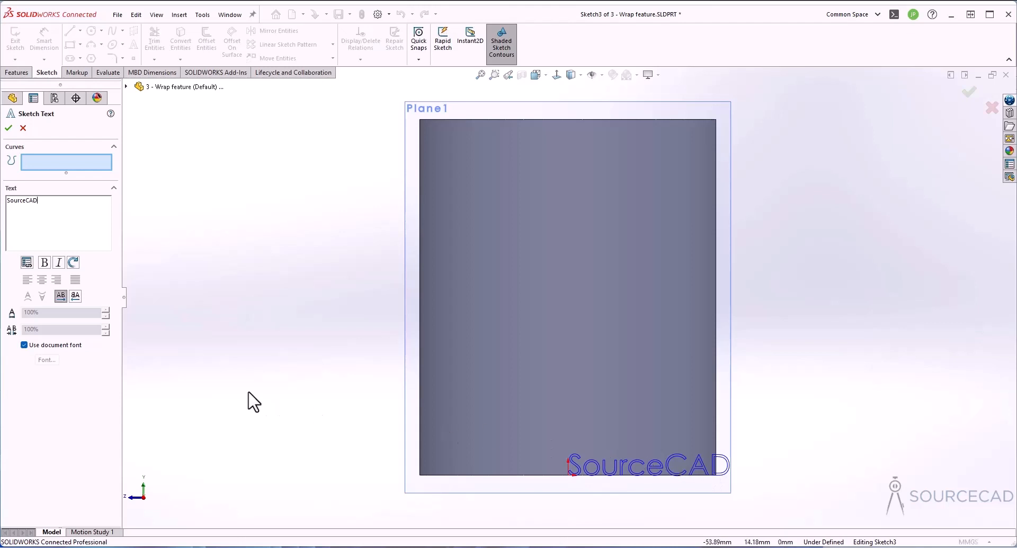
Step: Stop using the document font for the sketch text and set its font to Arial Rounded MT Bold
{"action": "left_click", "coordinate": [38, 347]}
{"action": "left_click", "coordinate": [46, 360]}
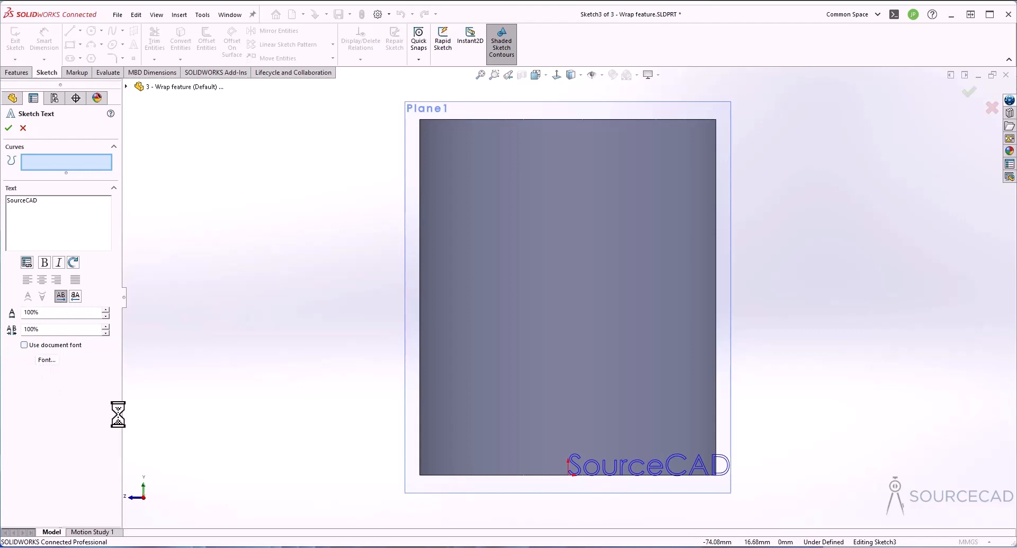
{"action": "left_click_drag", "start_coordinate": [466, 222], "coordinate": [291, 231]}
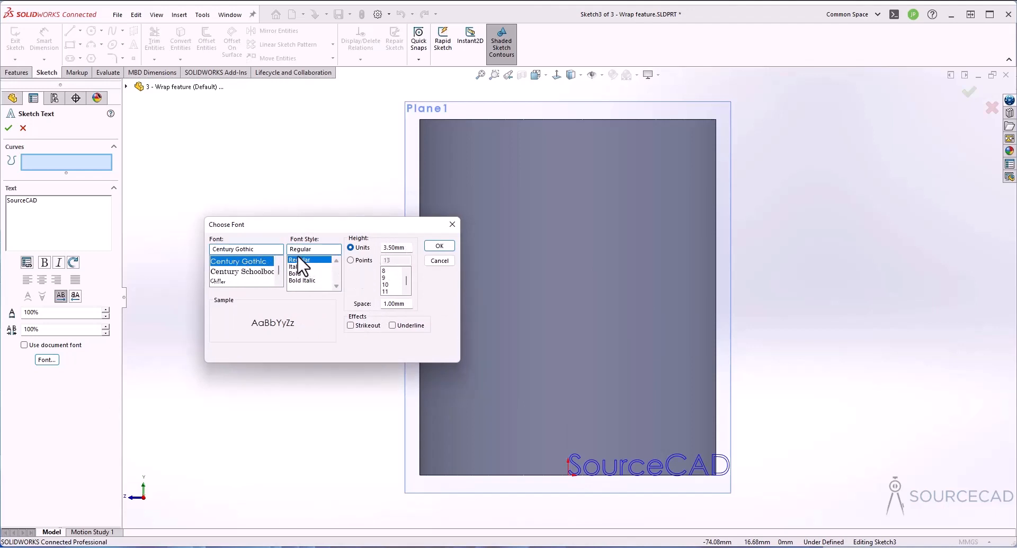
{"action": "left_click", "coordinate": [265, 250]}
{"action": "type", "text": "Aria"}
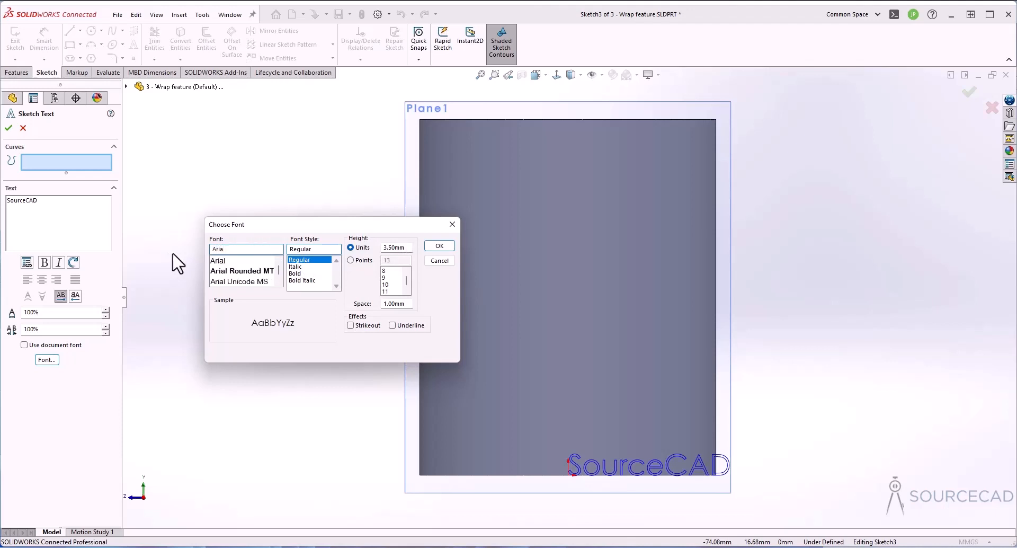
{"action": "left_click", "coordinate": [250, 273]}
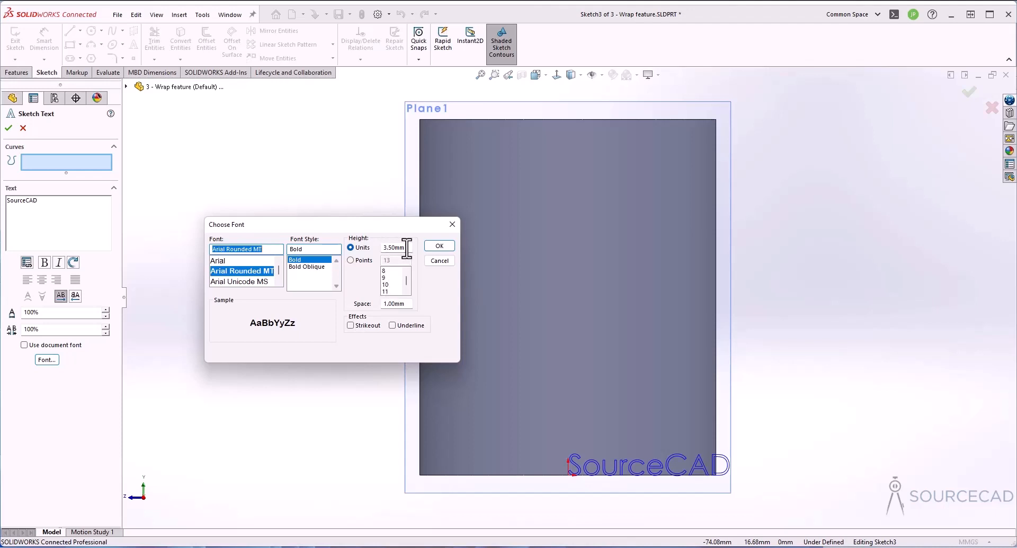
{"action": "left_click", "coordinate": [440, 246]}
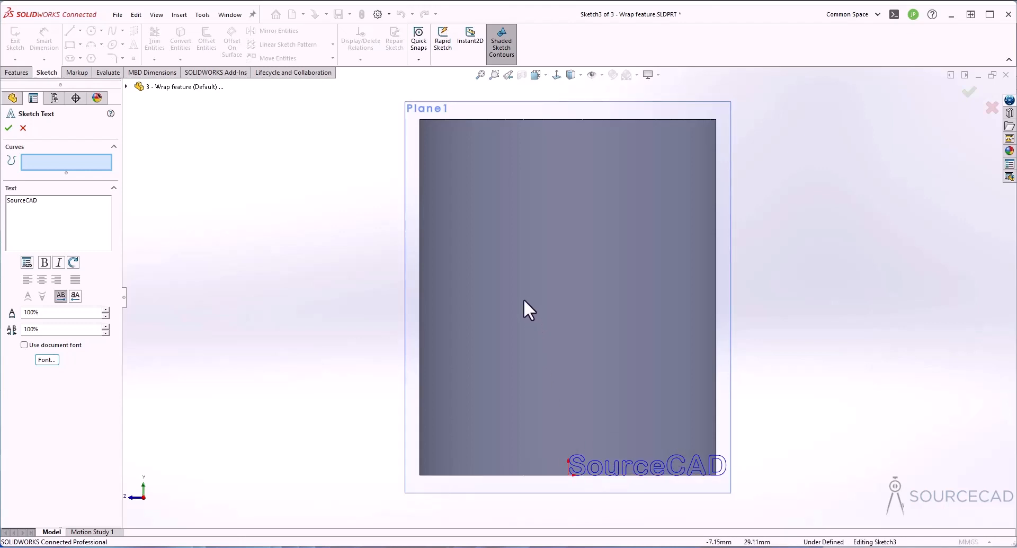
Step: Place the SourceCAD text near the middle of the cylinder's front view and finish the sketch text
{"action": "left_click", "coordinate": [504, 296]}
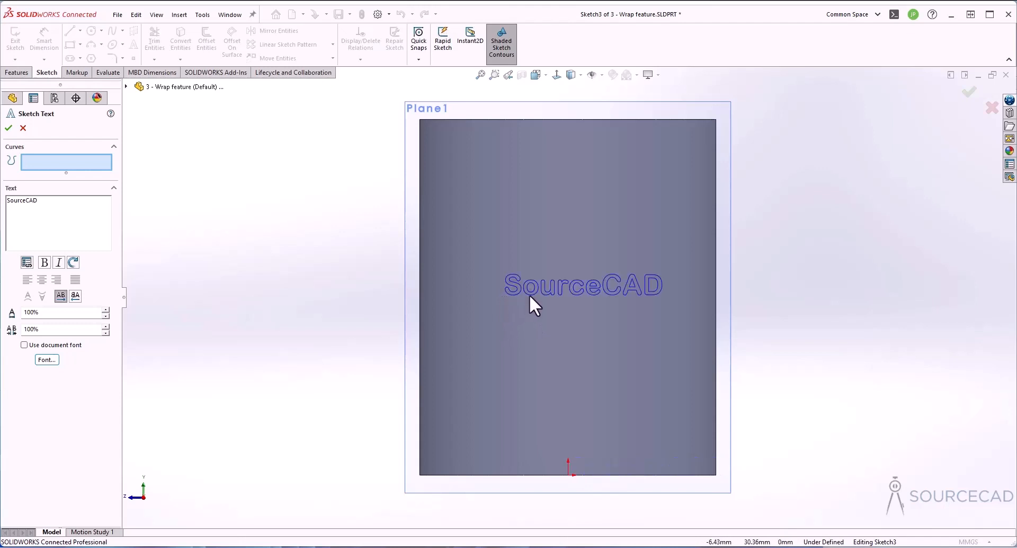
{"action": "left_click", "coordinate": [494, 296]}
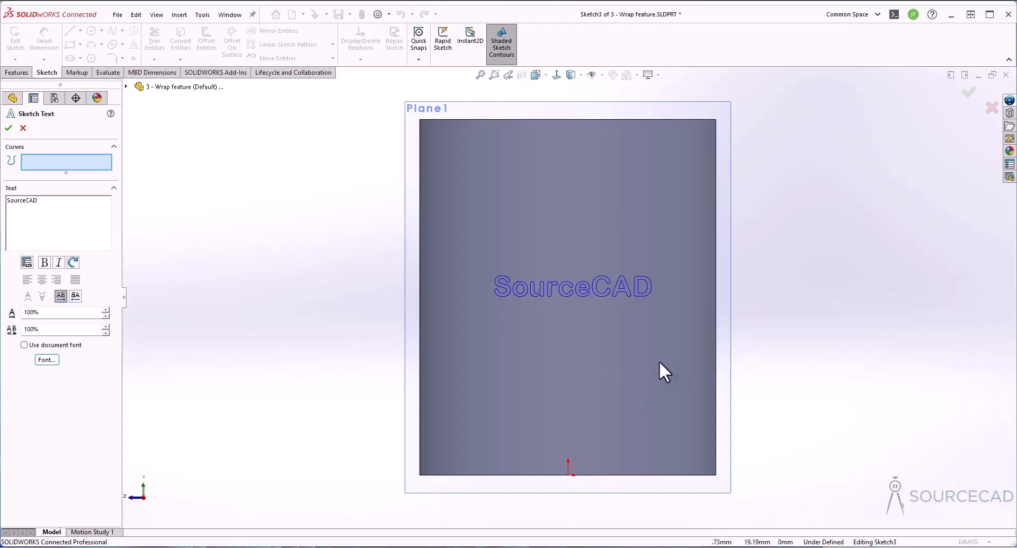
{"action": "left_click", "coordinate": [8, 128]}
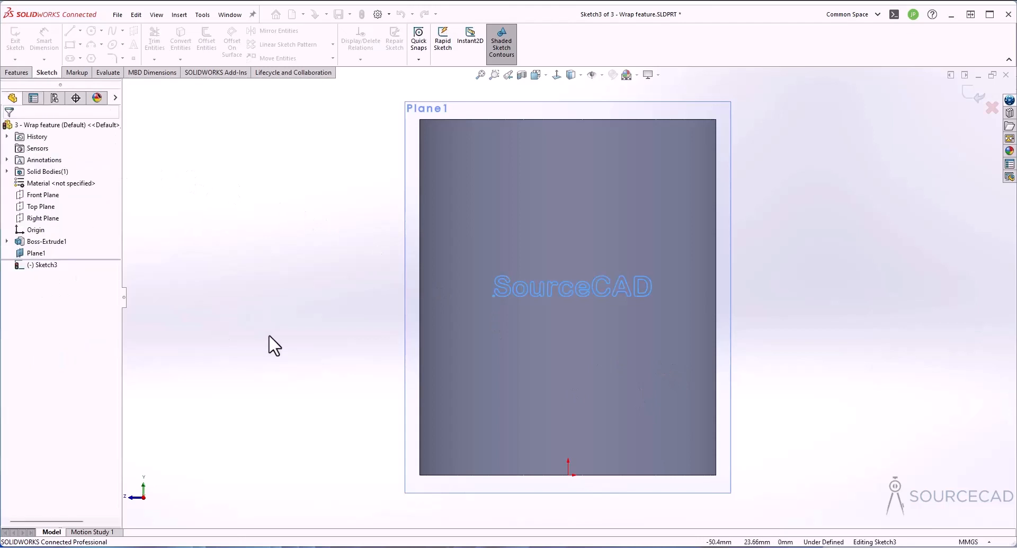
Step: Exit the sketch containing the SourceCAD text on Plane1
{"action": "left_click", "coordinate": [282, 306]}
{"action": "middle_click_drag", "start_coordinate": [282, 306], "coordinate": [809, 401]}
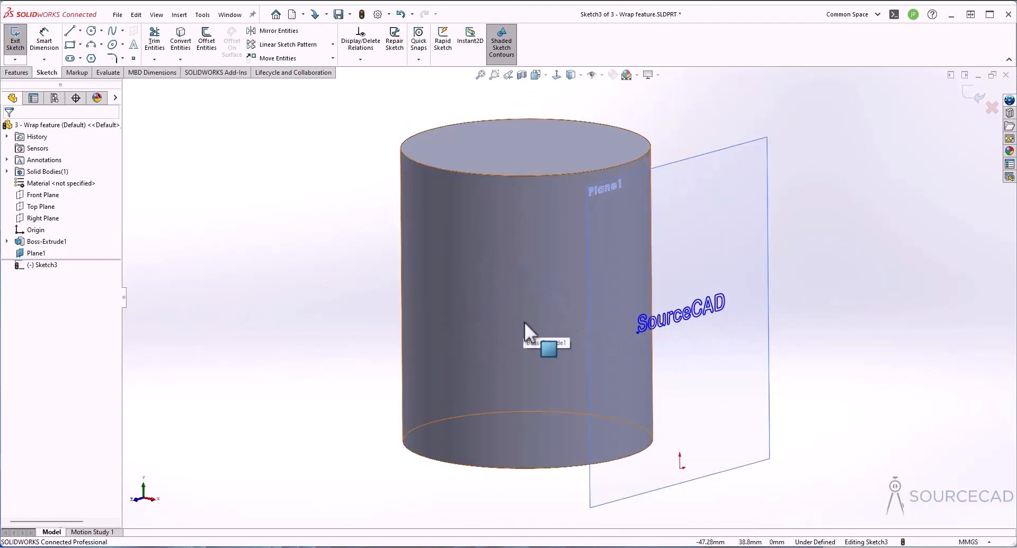
{"action": "left_click", "coordinate": [22, 76]}
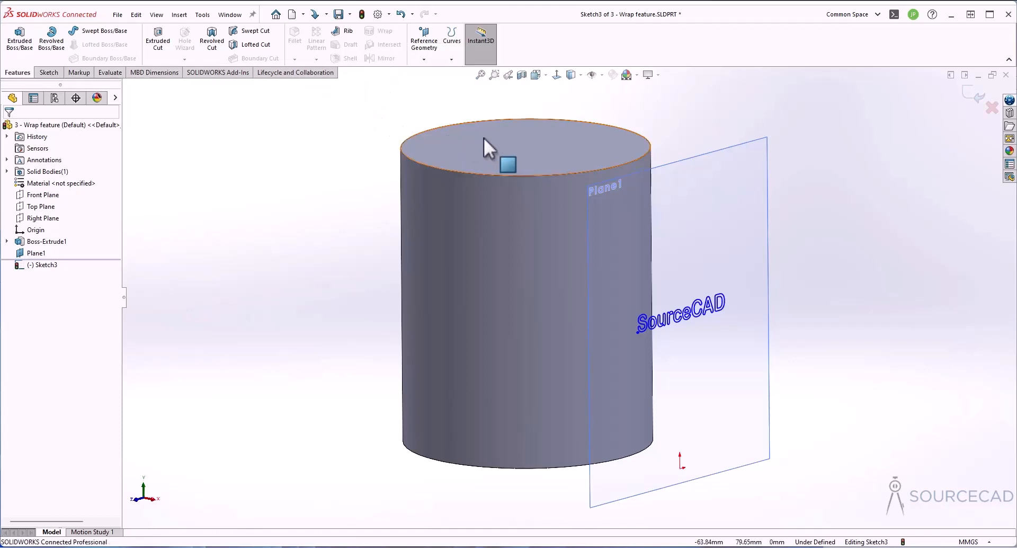
{"action": "left_click", "coordinate": [971, 101]}
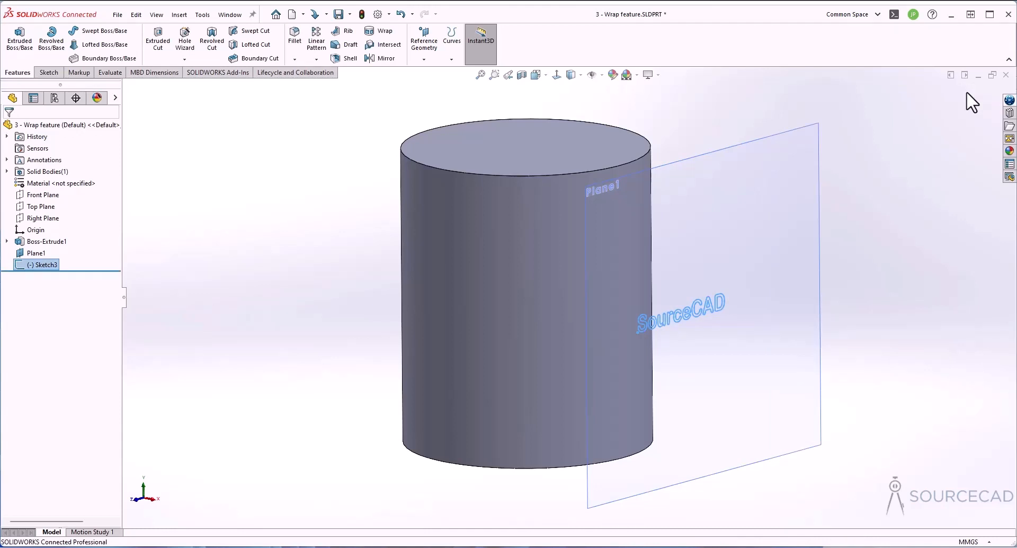
{"action": "left_click", "coordinate": [382, 33]}
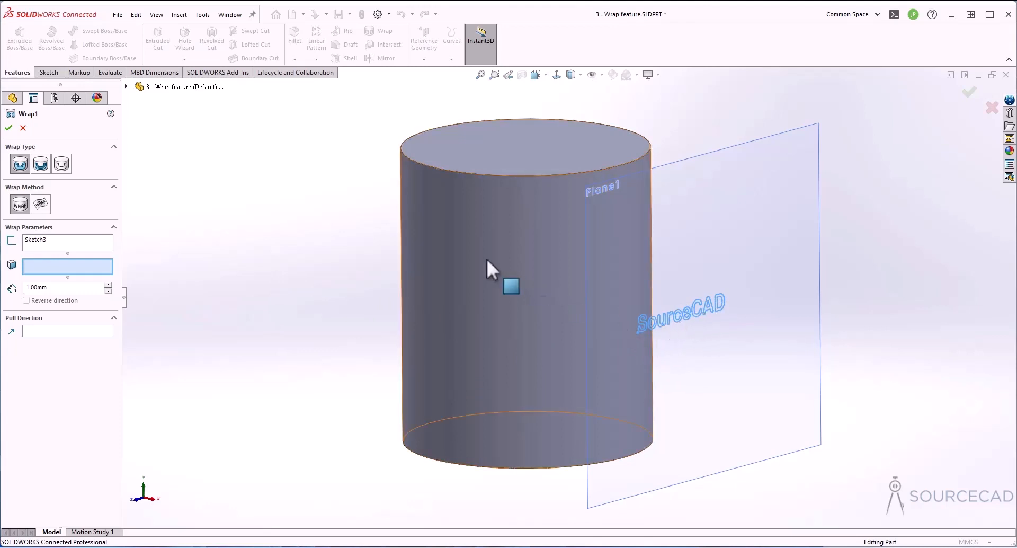
{"action": "left_click", "coordinate": [126, 87]}
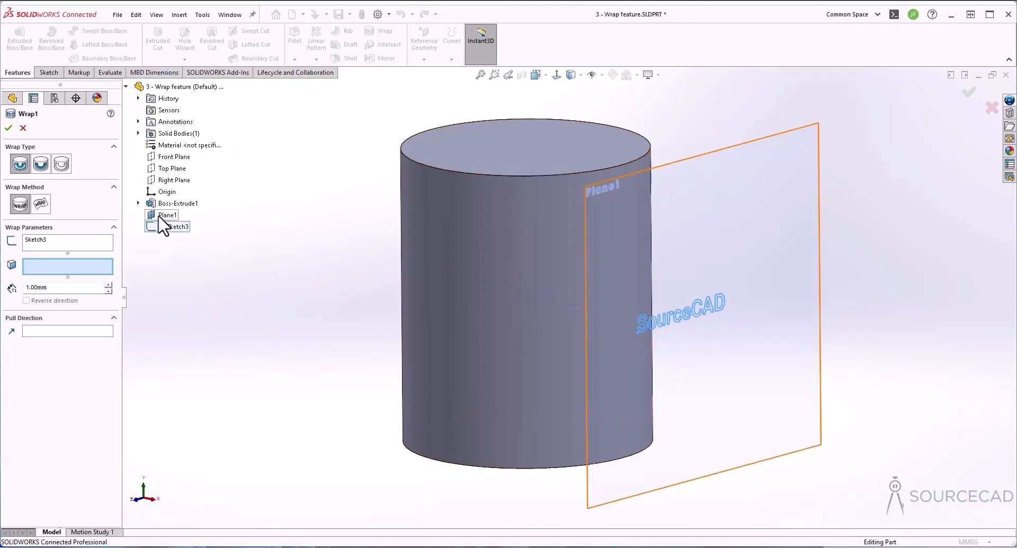
{"action": "left_click", "coordinate": [22, 128]}
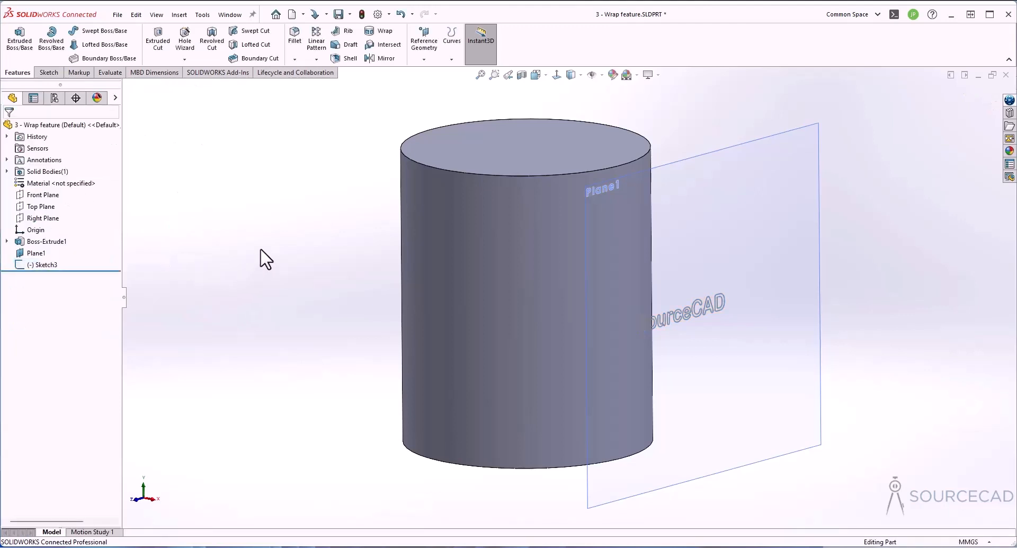
Step: Start a Wrap feature of the emboss type with the SourceCAD text sketch as its source sketch
{"action": "left_click", "coordinate": [700, 313]}
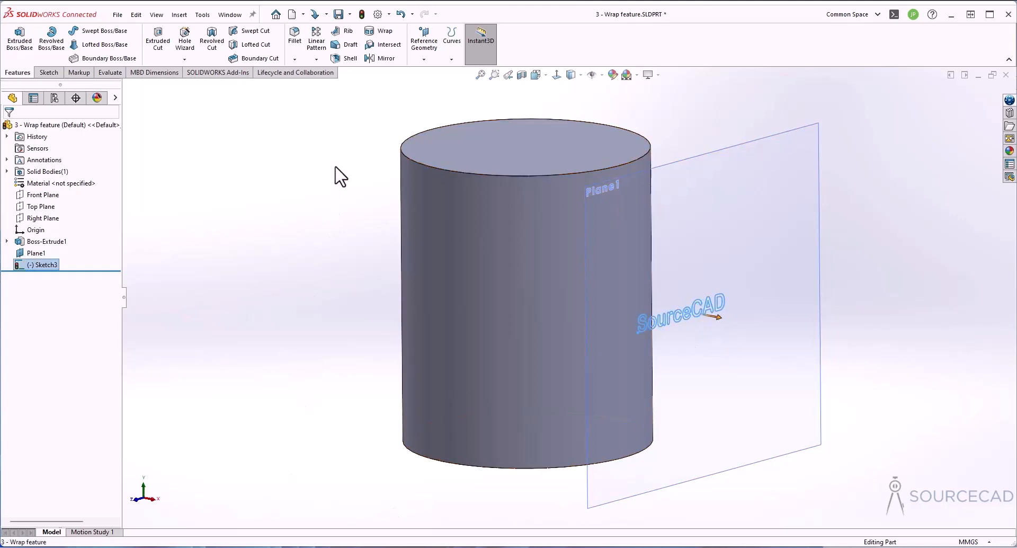
{"action": "left_click", "coordinate": [376, 32]}
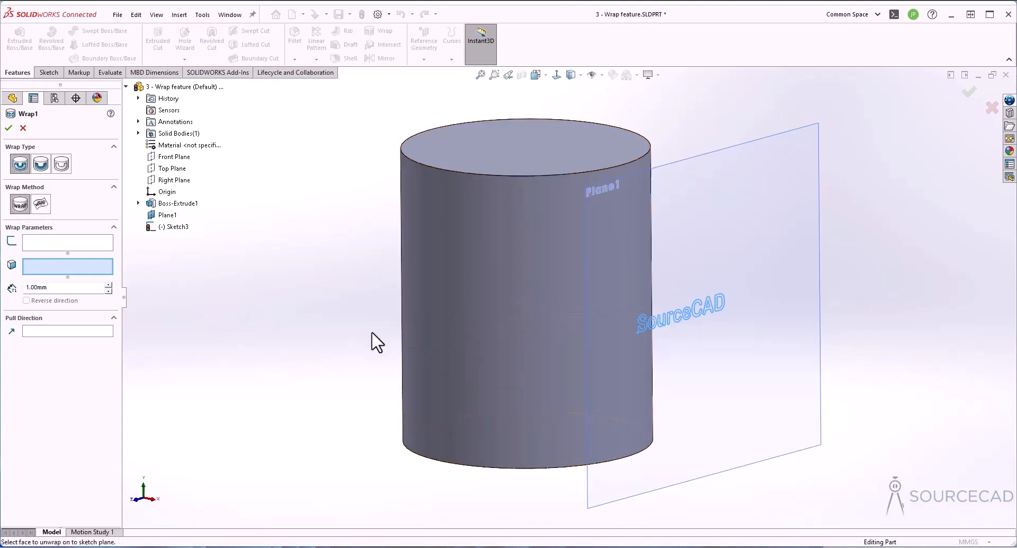
{"action": "middle_click_drag", "start_coordinate": [376, 342], "coordinate": [469, 329]}
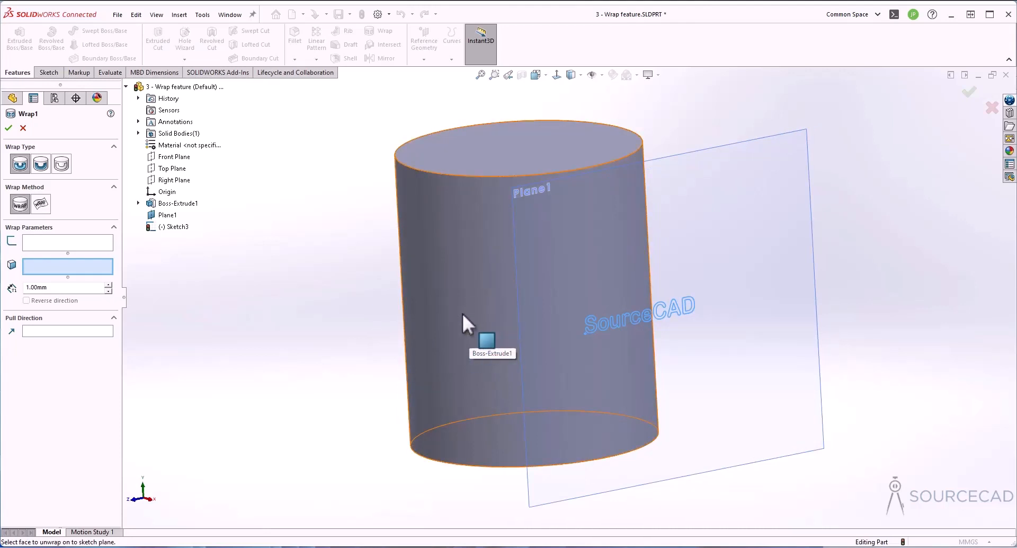
{"action": "middle_click_drag", "start_coordinate": [462, 310], "coordinate": [699, 370]}
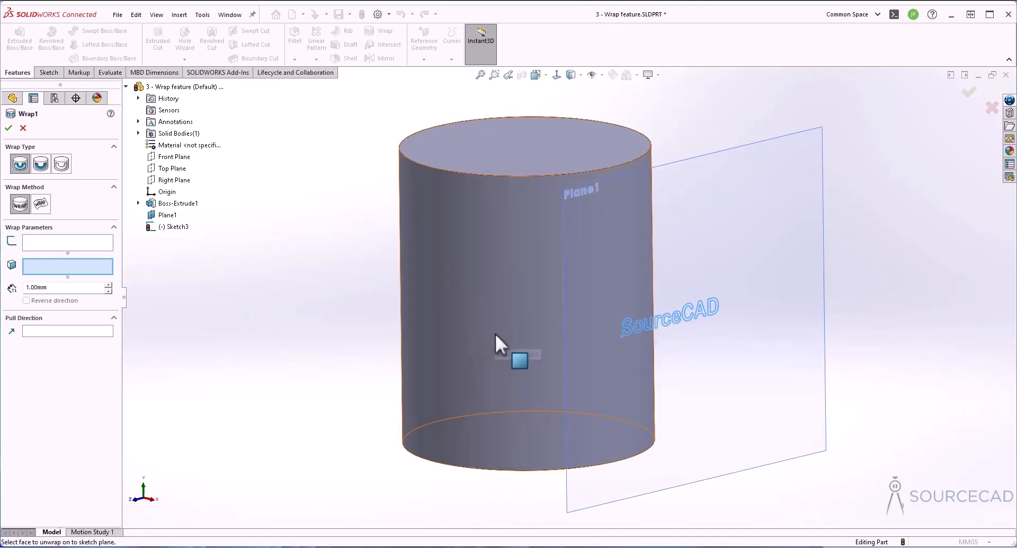
{"action": "left_click", "coordinate": [32, 244]}
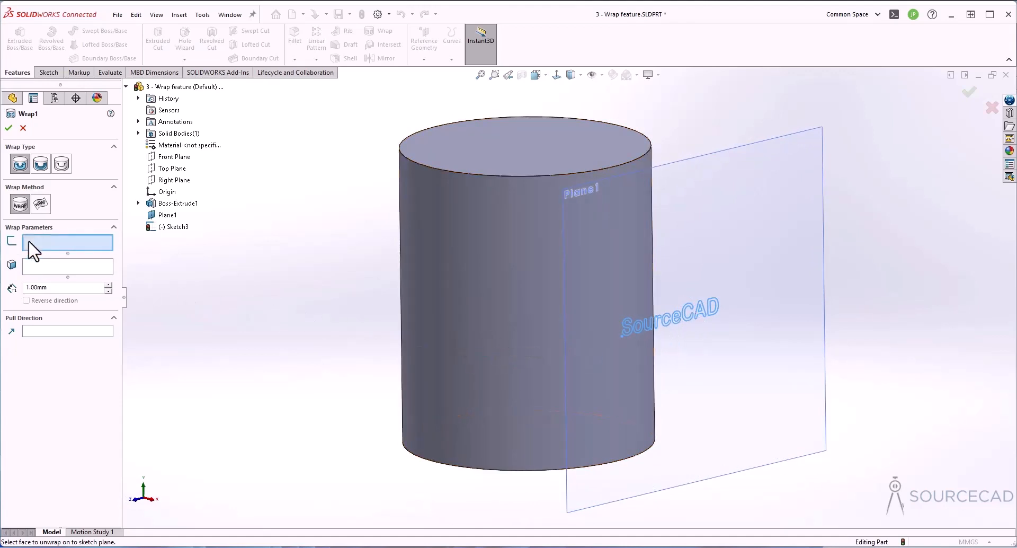
{"action": "left_click", "coordinate": [679, 311]}
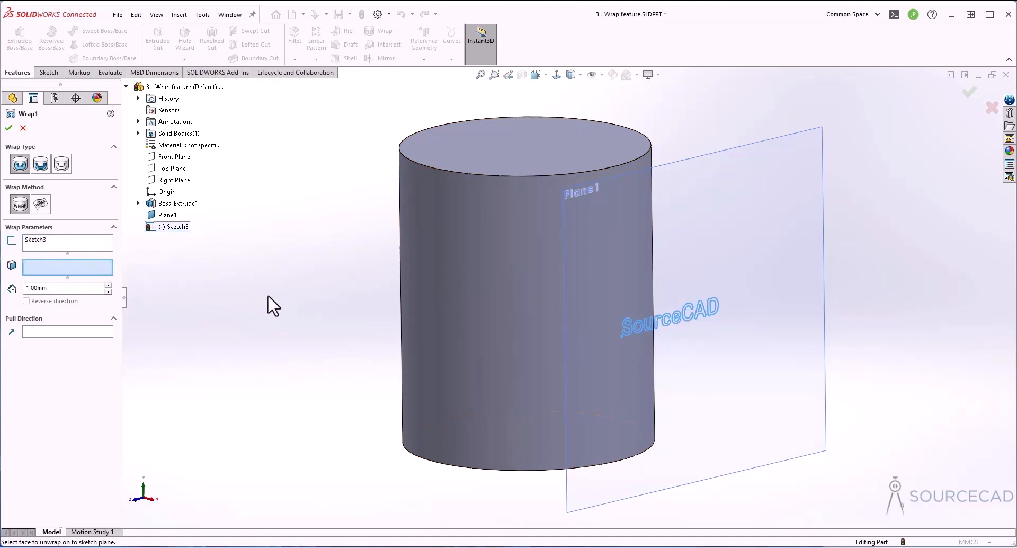
Step: Emboss the wrapped text onto the cylinder's curved face with a thickness of 1 mm and complete the Wrap feature
{"action": "left_click", "coordinate": [510, 297]}
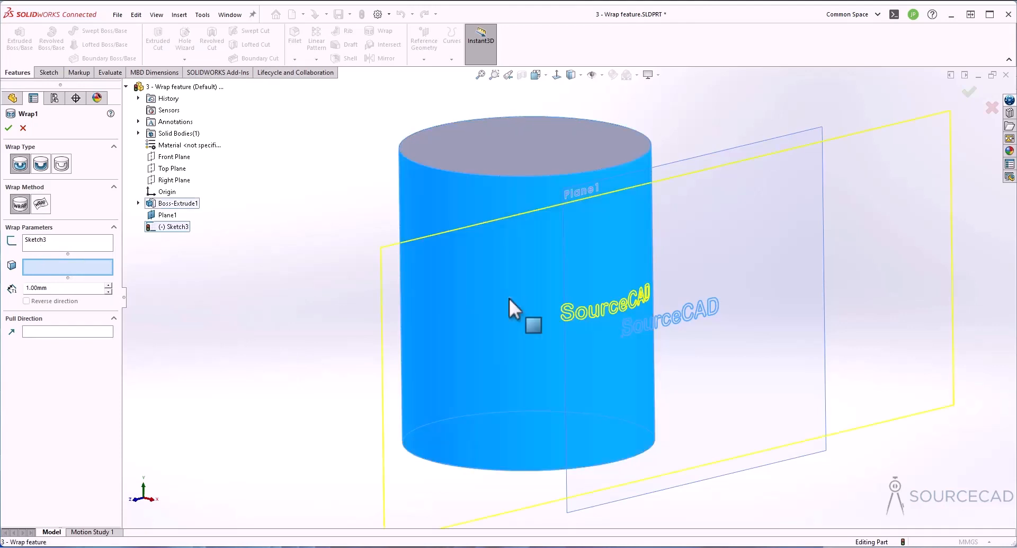
{"action": "middle_click_drag", "start_coordinate": [261, 371], "coordinate": [579, 373]}
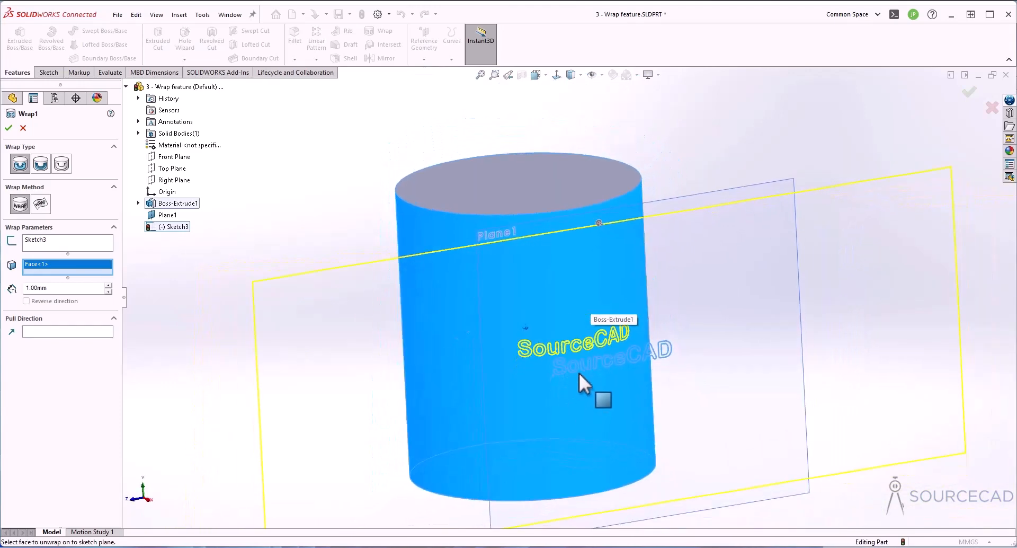
{"action": "double_click", "coordinate": [63, 288]}
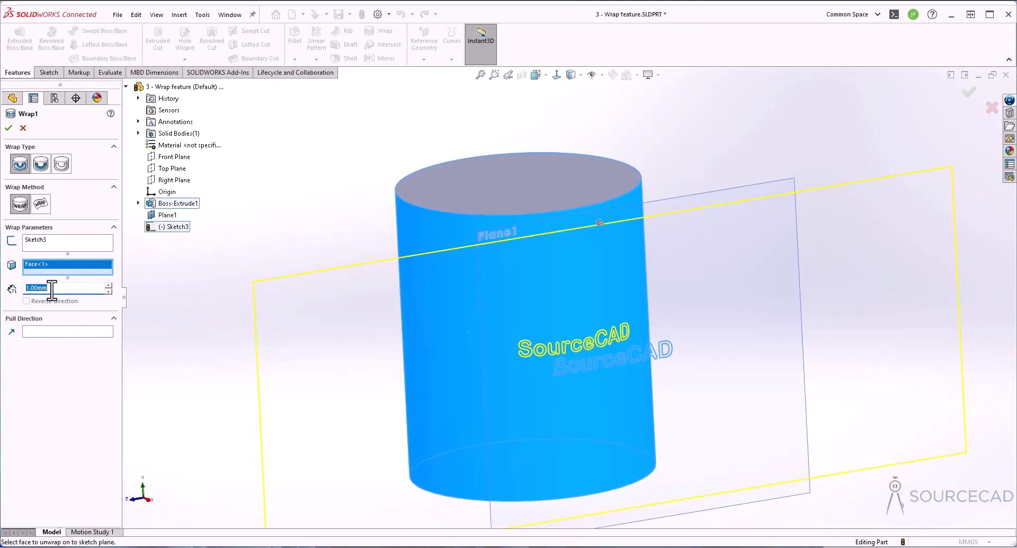
{"action": "left_click", "coordinate": [9, 128]}
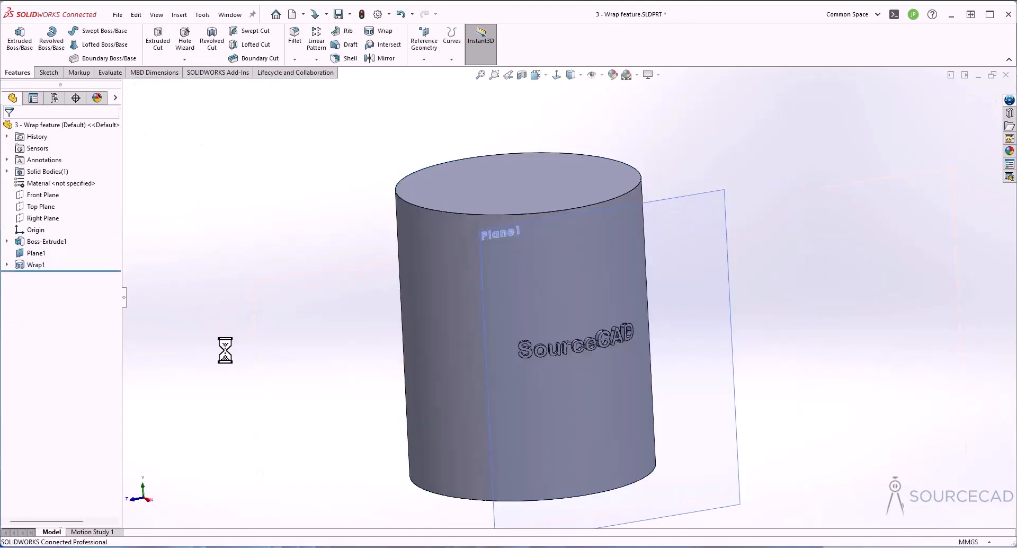
{"action": "scroll", "coordinate": [662, 366], "scroll_direction": "down", "scroll_amount": 5}
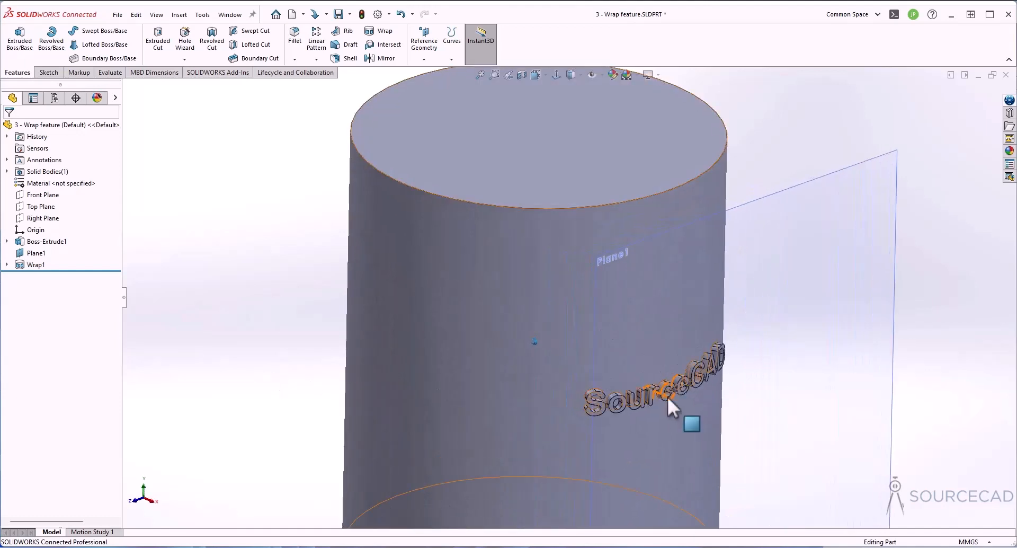
{"action": "mouse_move", "coordinate": [615, 411]}
{"action": "middle_mouse_down"}
{"action": "mouse_move", "coordinate": [603, 400]}
{"action": "mouse_move", "coordinate": [666, 416]}
{"action": "mouse_move", "coordinate": [647, 418]}
{"action": "mouse_move", "coordinate": [723, 403]}
{"action": "mouse_move", "coordinate": [576, 436]}
{"action": "middle_mouse_up"}
{"action": "key", "text": "ctrl+shift+z"}
{"action": "key", "text": "ctrl+shift+z"}
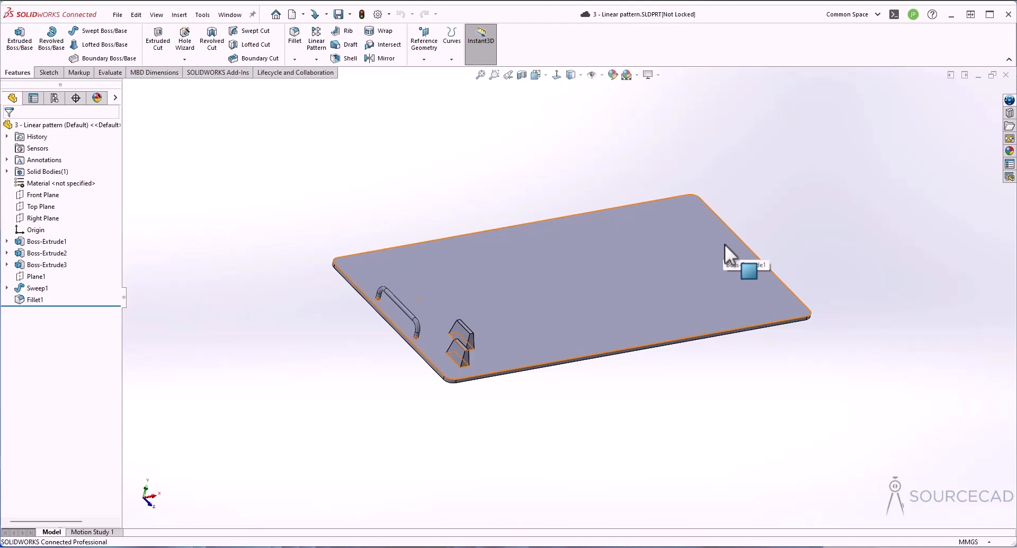
Step: Create a reference plane midway between the plate's two short end faces and dismiss the document lock notice
{"action": "left_click", "coordinate": [429, 44]}
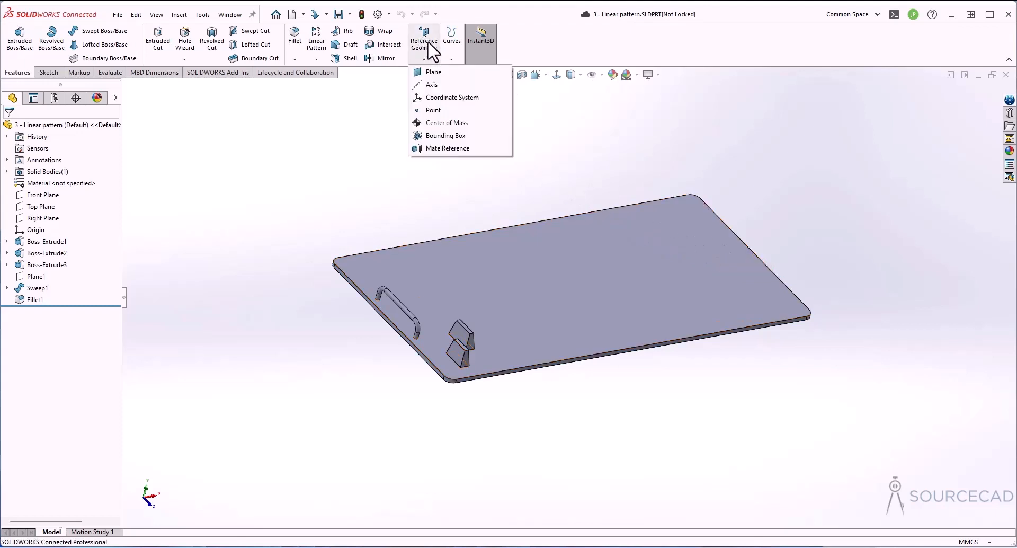
{"action": "left_click", "coordinate": [433, 72]}
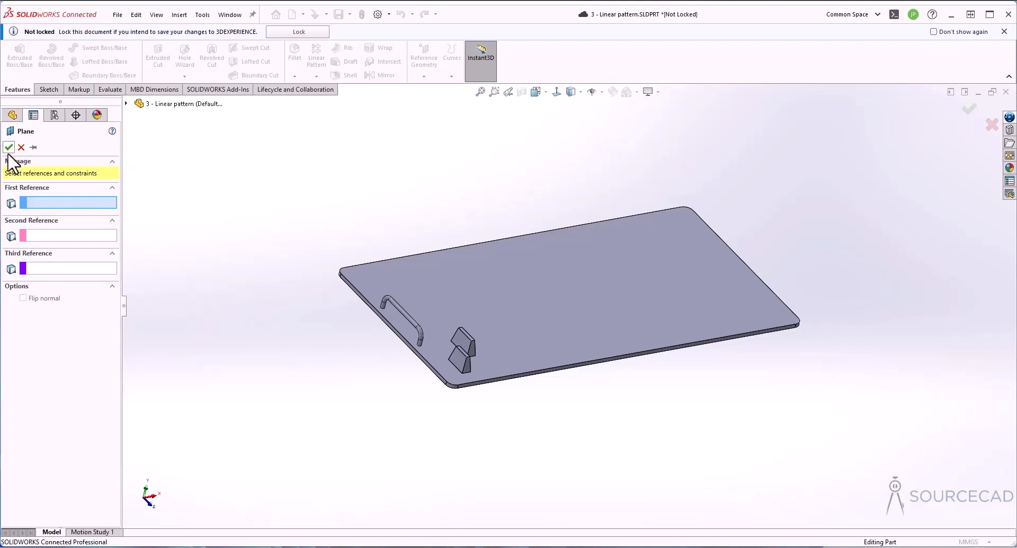
{"action": "scroll", "coordinate": [399, 344], "scroll_direction": "down", "scroll_amount": 3}
{"action": "scroll", "coordinate": [398, 344], "scroll_direction": "down", "scroll_amount": 2}
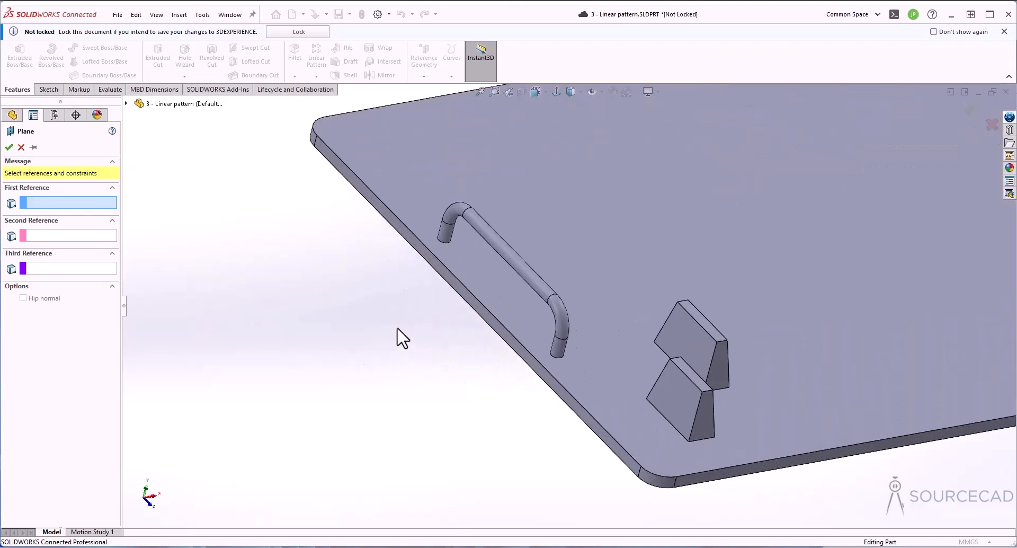
{"action": "left_click", "coordinate": [426, 256]}
{"action": "scroll", "coordinate": [490, 311], "scroll_direction": "up", "scroll_amount": 5}
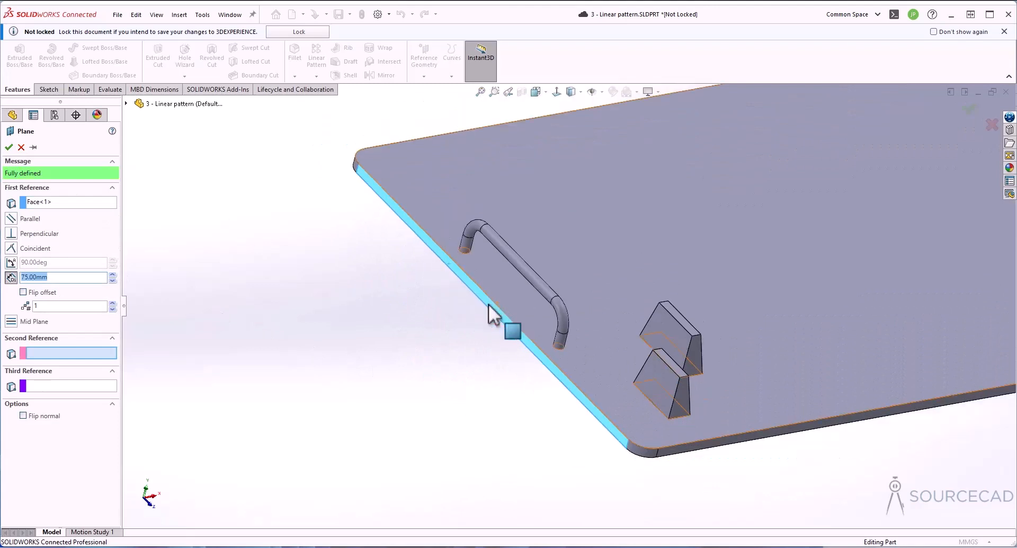
{"action": "middle_click_drag", "start_coordinate": [559, 315], "coordinate": [497, 337]}
{"action": "scroll", "coordinate": [714, 295], "scroll_direction": "down", "scroll_amount": 4}
{"action": "left_click", "coordinate": [667, 268]}
{"action": "scroll", "coordinate": [682, 320], "scroll_direction": "up", "scroll_amount": 1}
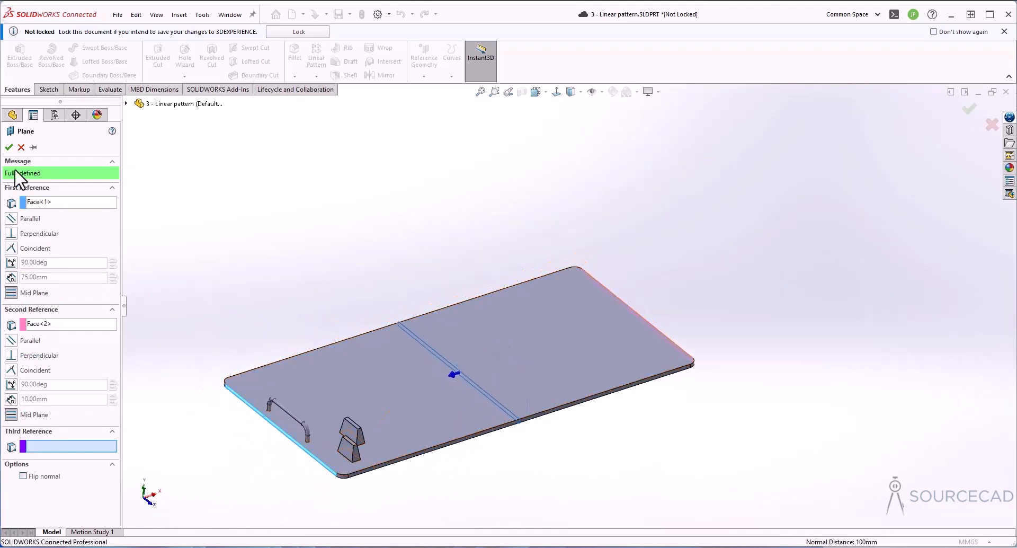
{"action": "left_click", "coordinate": [9, 147]}
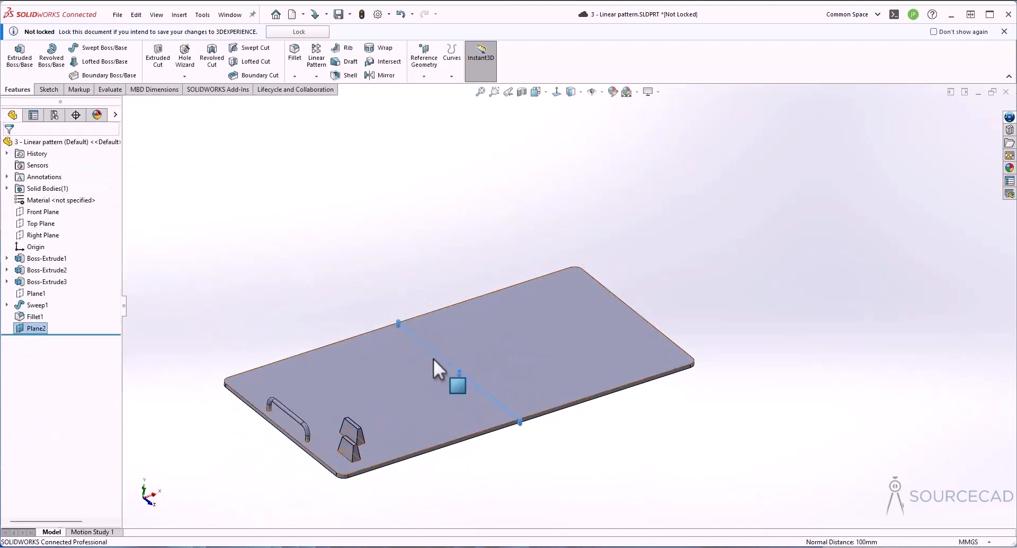
{"action": "left_click", "coordinate": [405, 259]}
{"action": "middle_click_drag", "start_coordinate": [456, 384], "coordinate": [469, 369]}
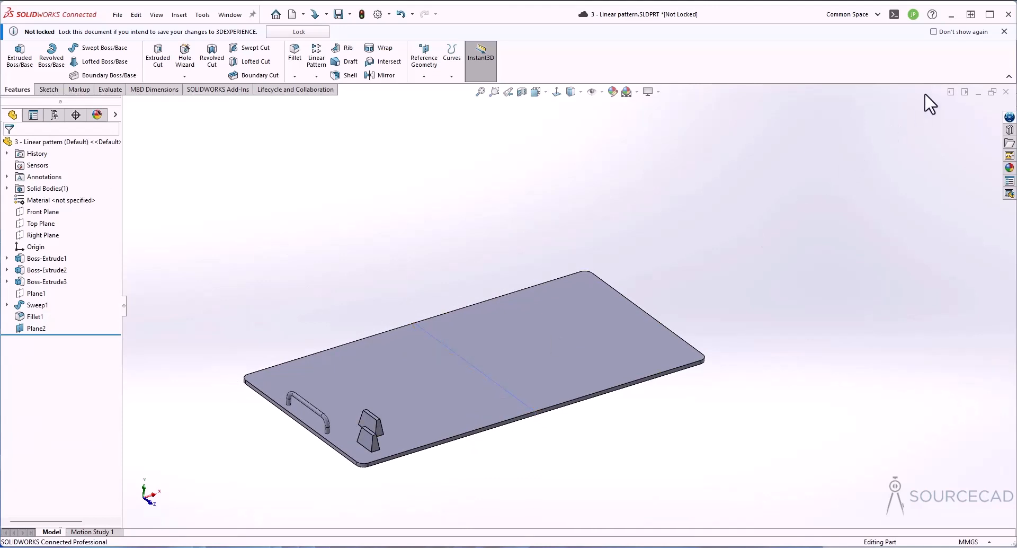
{"action": "left_click", "coordinate": [1004, 31]}
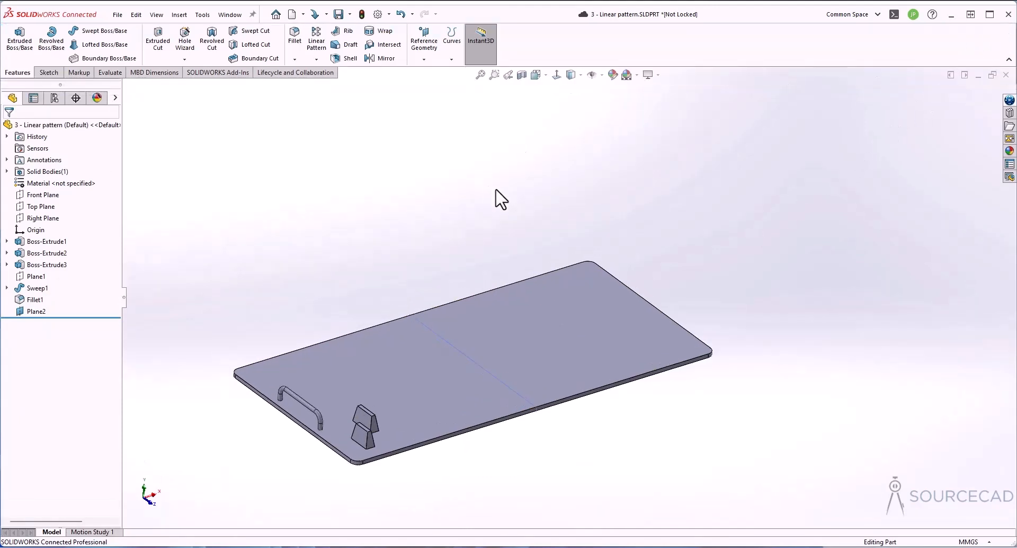
Step: Mirror the handle about the plate's middle plane Plane2 to the opposite end and hide that plane
{"action": "left_click", "coordinate": [385, 59]}
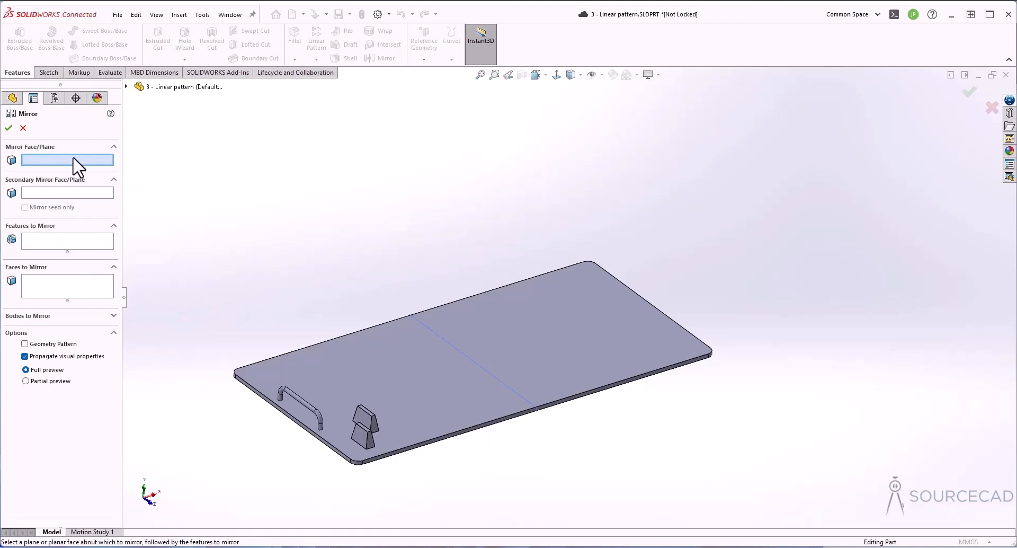
{"action": "left_click", "coordinate": [431, 329]}
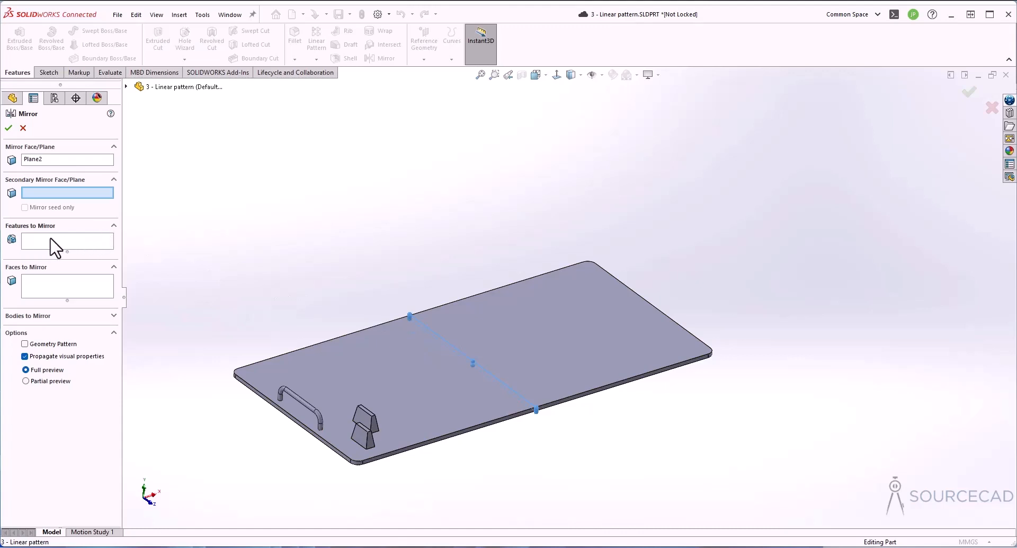
{"action": "left_click", "coordinate": [34, 242]}
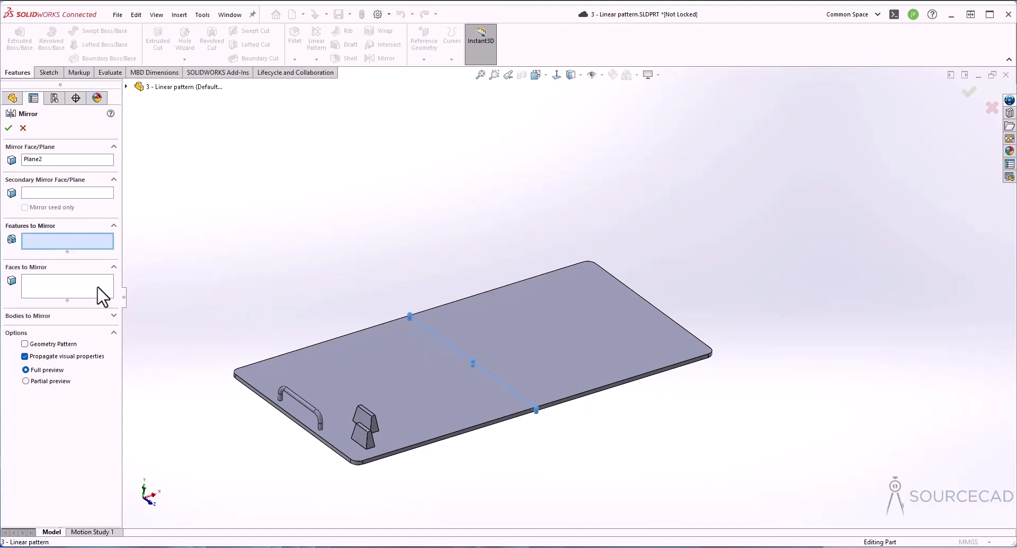
{"action": "left_click", "coordinate": [296, 396]}
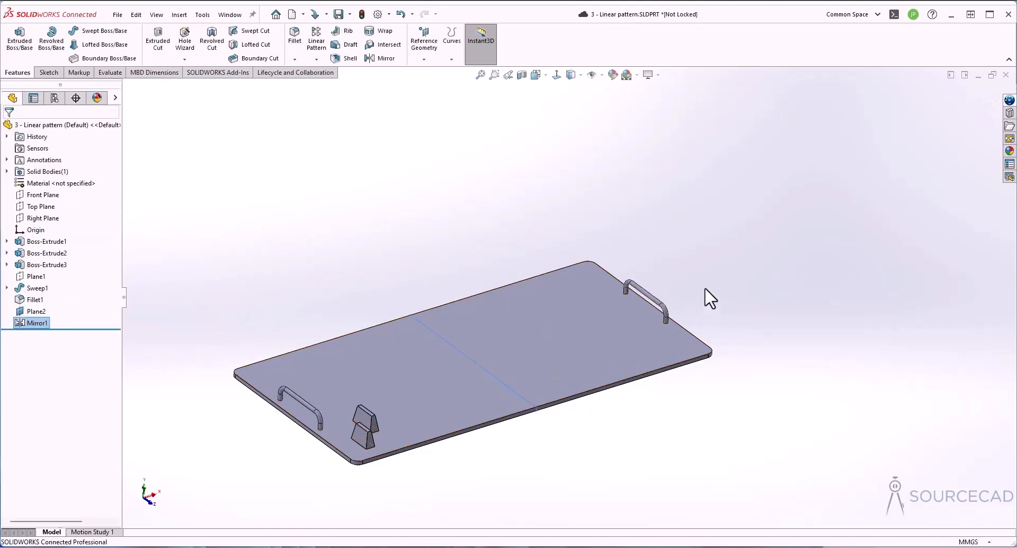
{"action": "middle_click_drag", "start_coordinate": [706, 290], "coordinate": [731, 253]}
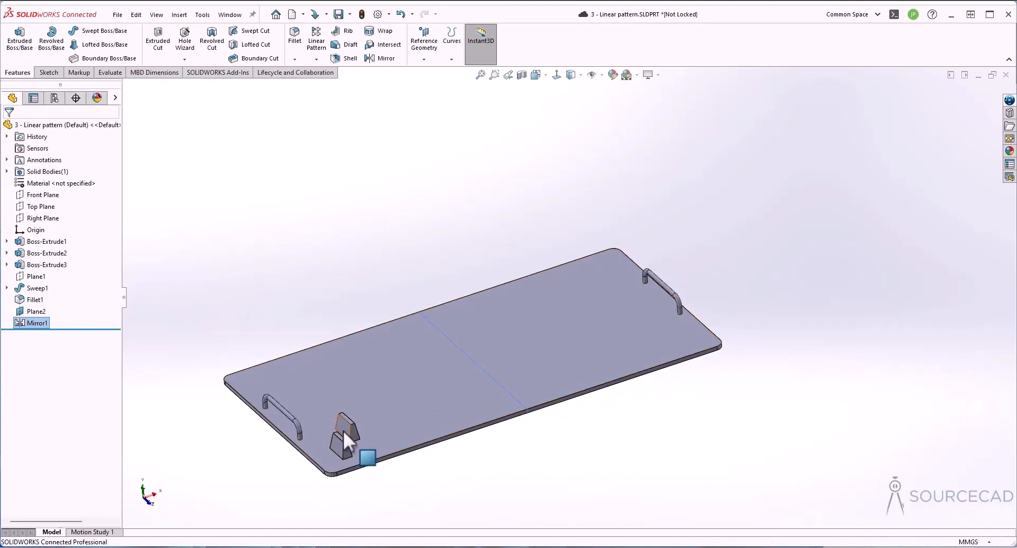
{"action": "left_click", "coordinate": [37, 312]}
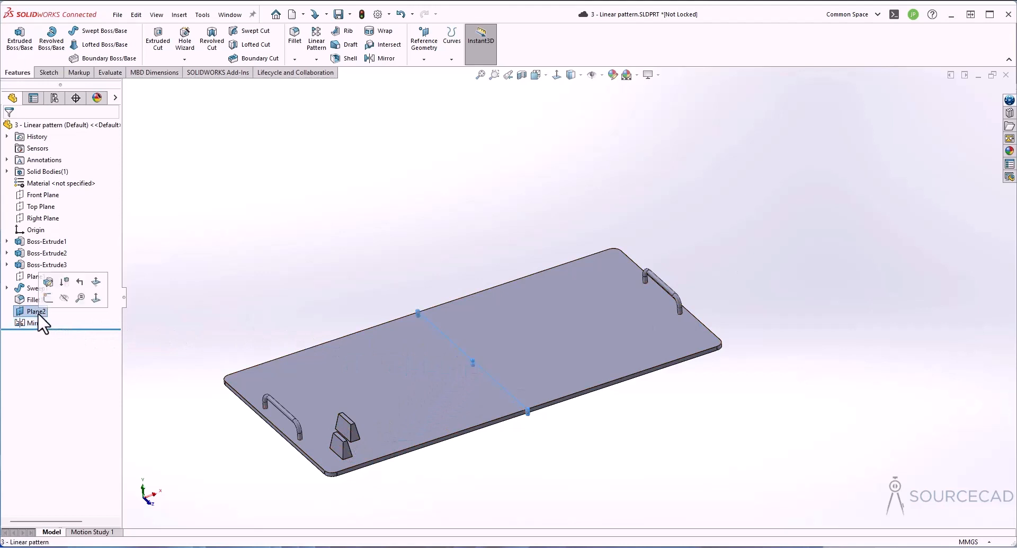
{"action": "left_click", "coordinate": [64, 298]}
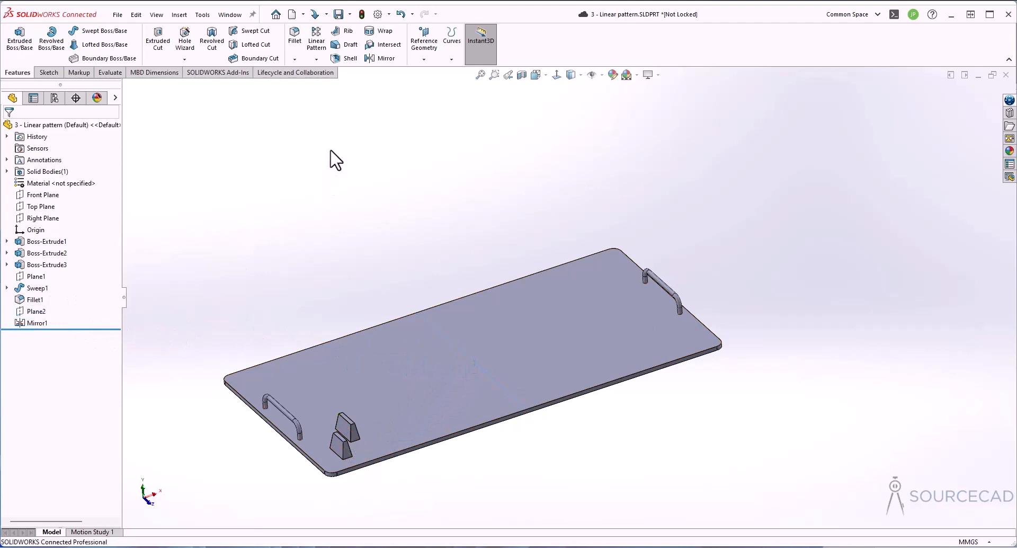
Step: Start a Linear Pattern feature on the plate
{"action": "left_click", "coordinate": [318, 57]}
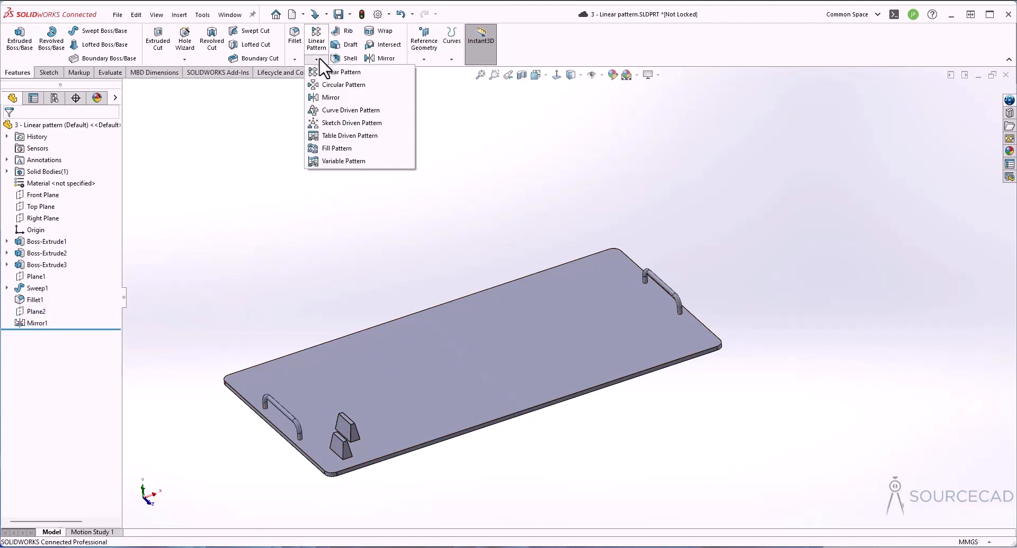
{"action": "left_click", "coordinate": [333, 69]}
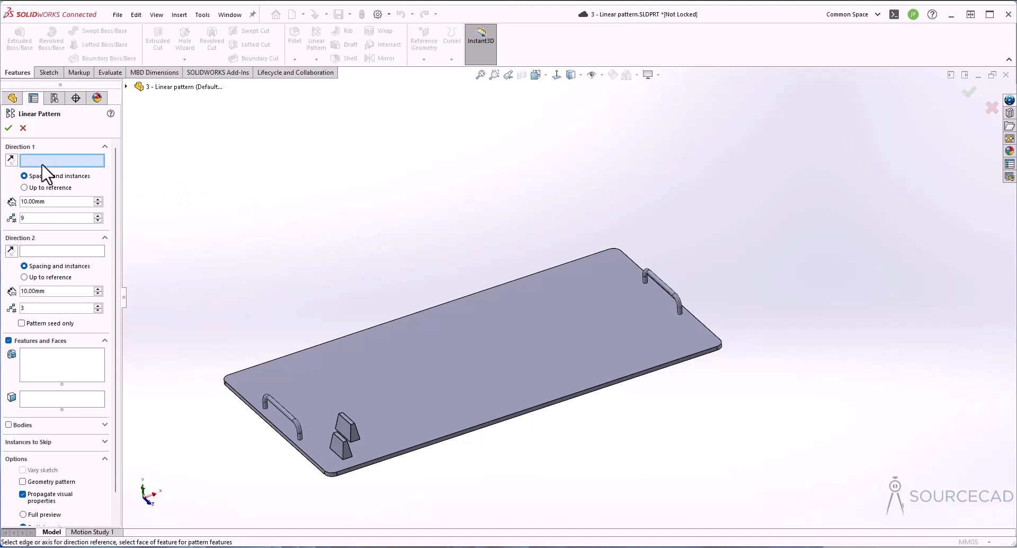
{"action": "left_click", "coordinate": [415, 449]}
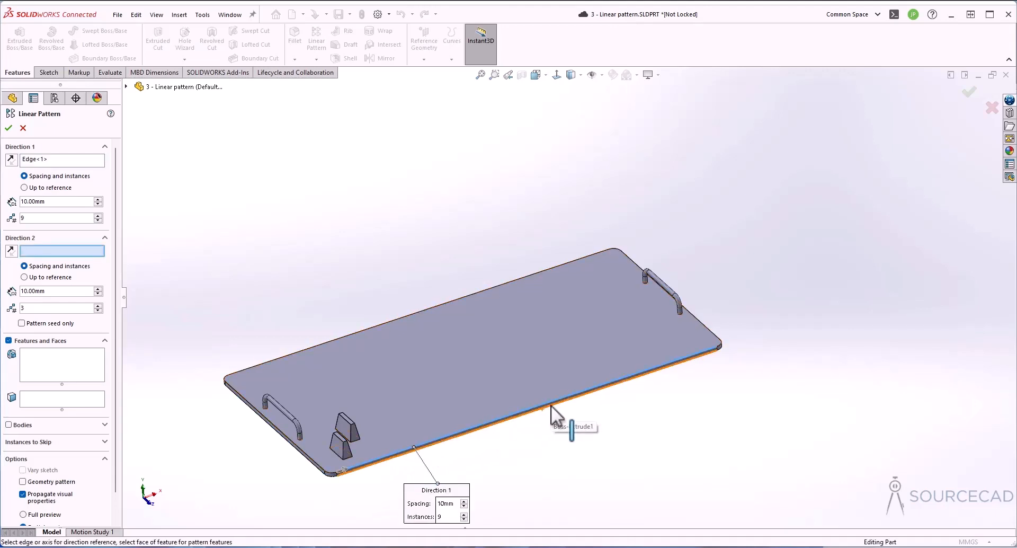
{"action": "left_click", "coordinate": [44, 159]}
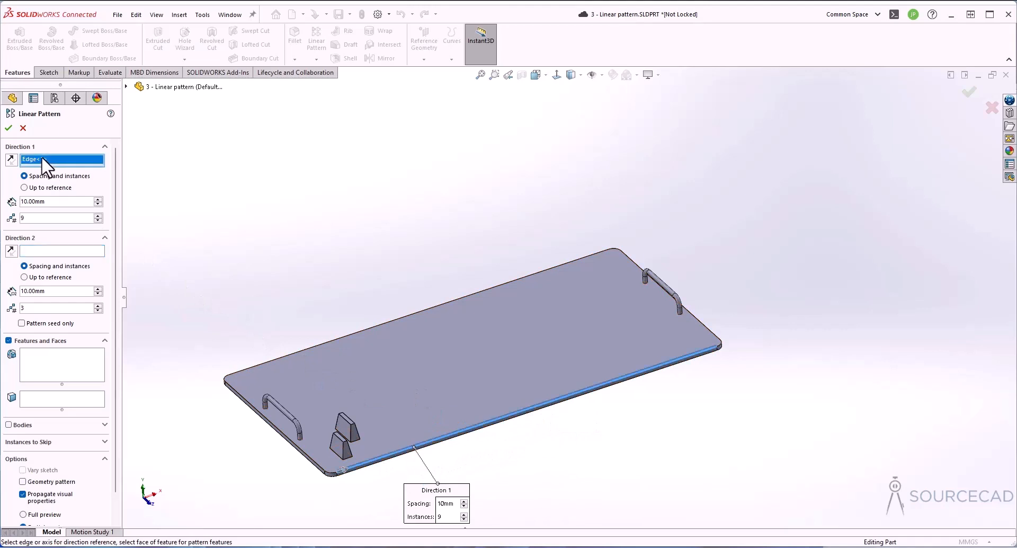
{"action": "right_click", "coordinate": [48, 156]}
{"action": "left_click", "coordinate": [78, 166]}
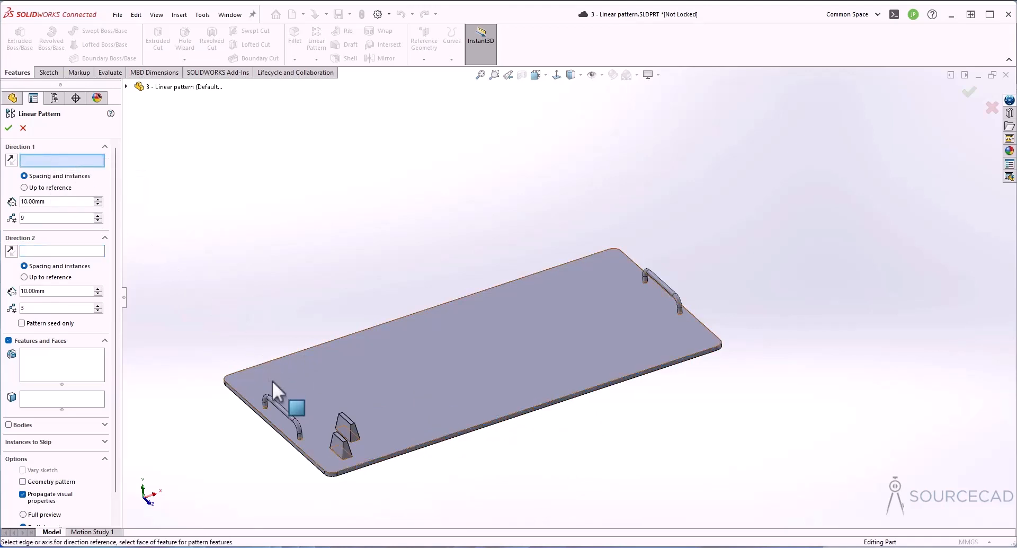
Step: Set the plate's short end face as Direction 1 and its long side face as Direction 2, reversing both directions to point into the plate
{"action": "scroll", "coordinate": [318, 431], "scroll_direction": "down", "scroll_amount": 6}
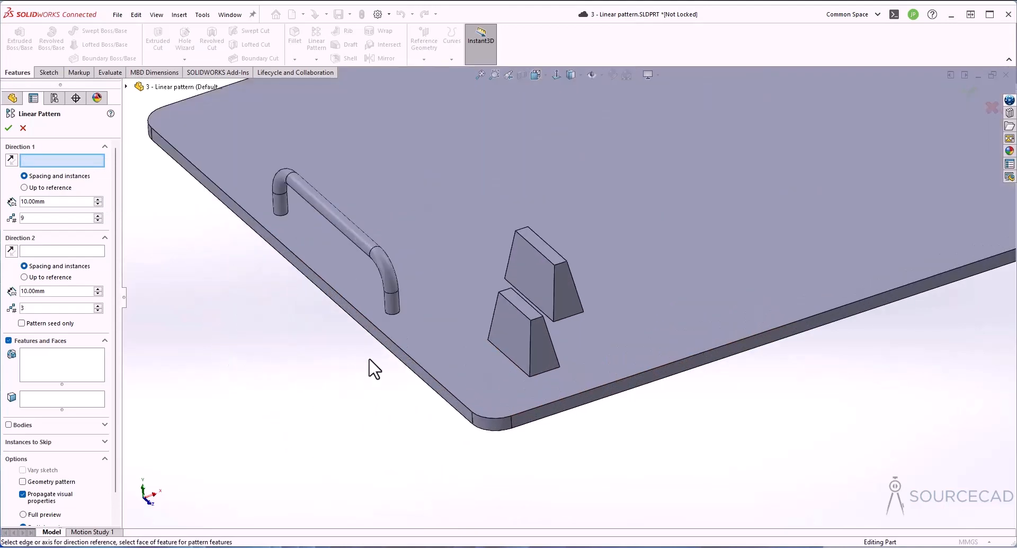
{"action": "left_click", "coordinate": [369, 327]}
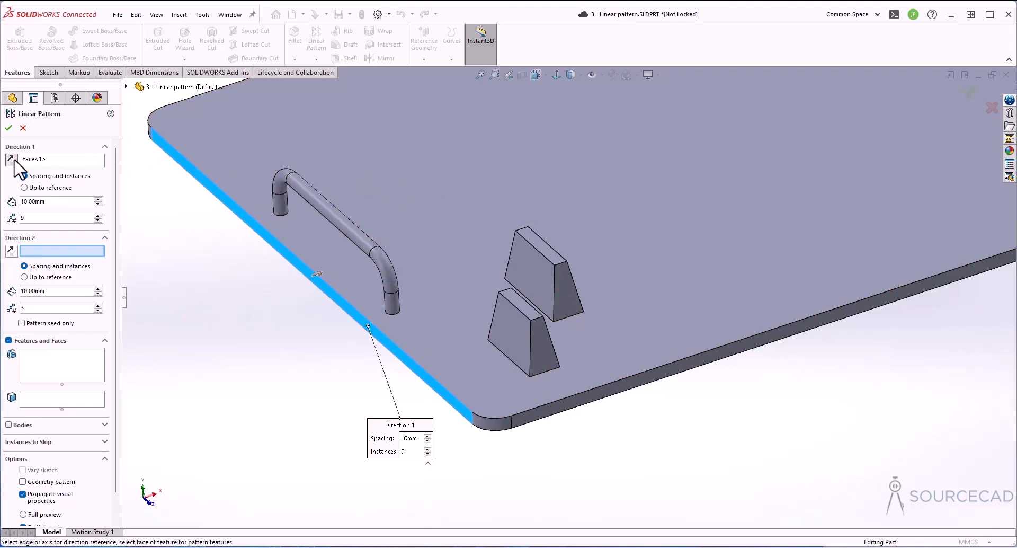
{"action": "scroll", "coordinate": [599, 352], "scroll_direction": "up", "scroll_amount": 5}
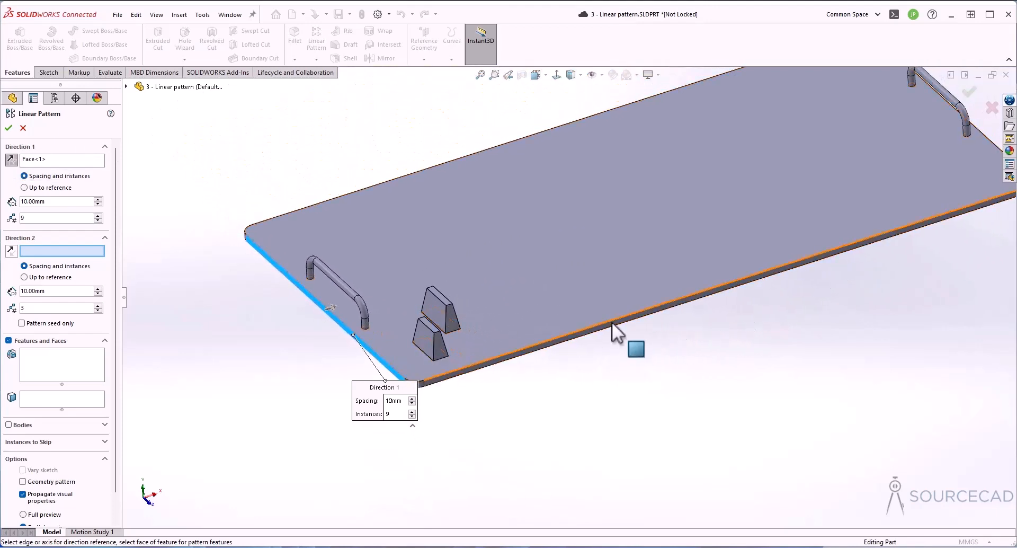
{"action": "left_click", "coordinate": [612, 322]}
{"action": "scroll", "coordinate": [737, 297], "scroll_direction": "down", "scroll_amount": 2}
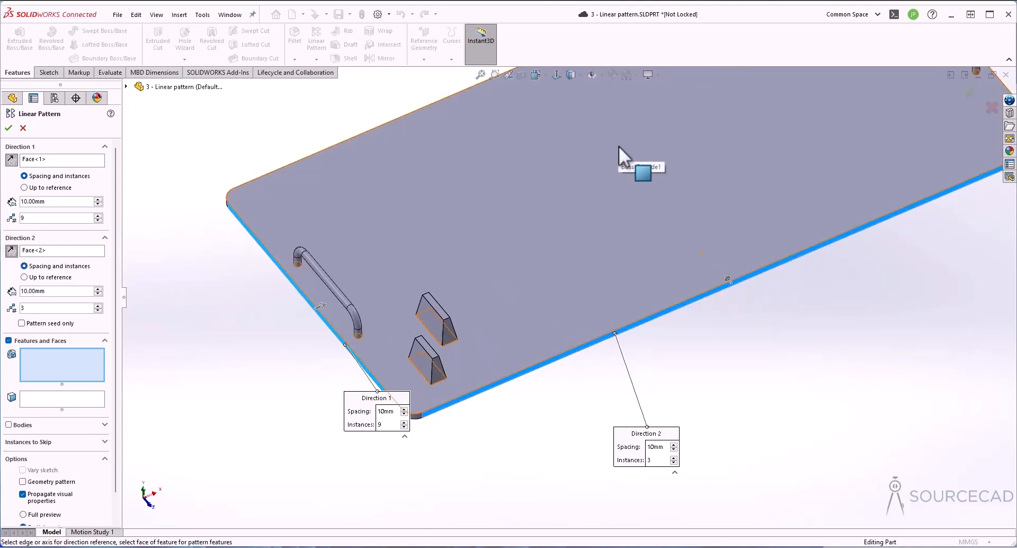
Step: Choose the front wedge block, Boss-Extrude2, as the feature to pattern and switch on the full preview
{"action": "scroll", "coordinate": [571, 285], "scroll_direction": "up", "scroll_amount": 1}
{"action": "scroll", "coordinate": [571, 286], "scroll_direction": "up", "scroll_amount": 1}
{"action": "middle_click_drag", "start_coordinate": [571, 285], "coordinate": [547, 293]}
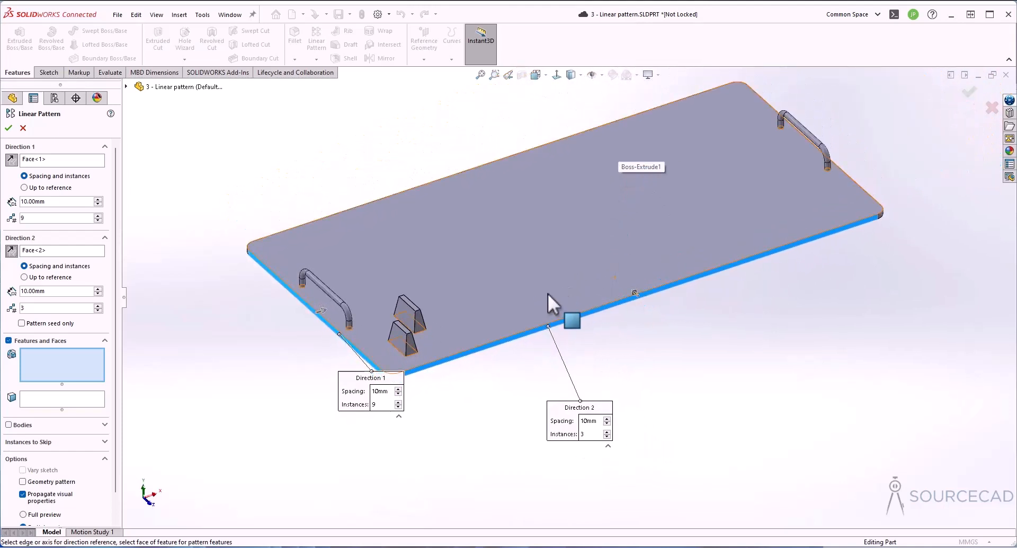
{"action": "left_click", "coordinate": [397, 337]}
{"action": "middle_click_drag", "start_coordinate": [491, 429], "coordinate": [491, 430]}
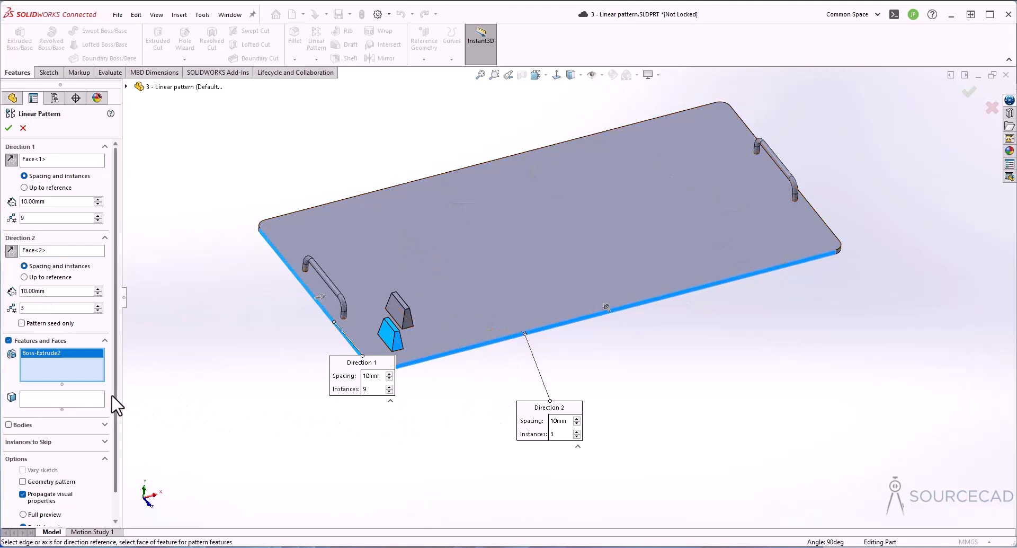
{"action": "scroll", "coordinate": [117, 403], "scroll_direction": "down", "scroll_amount": 1}
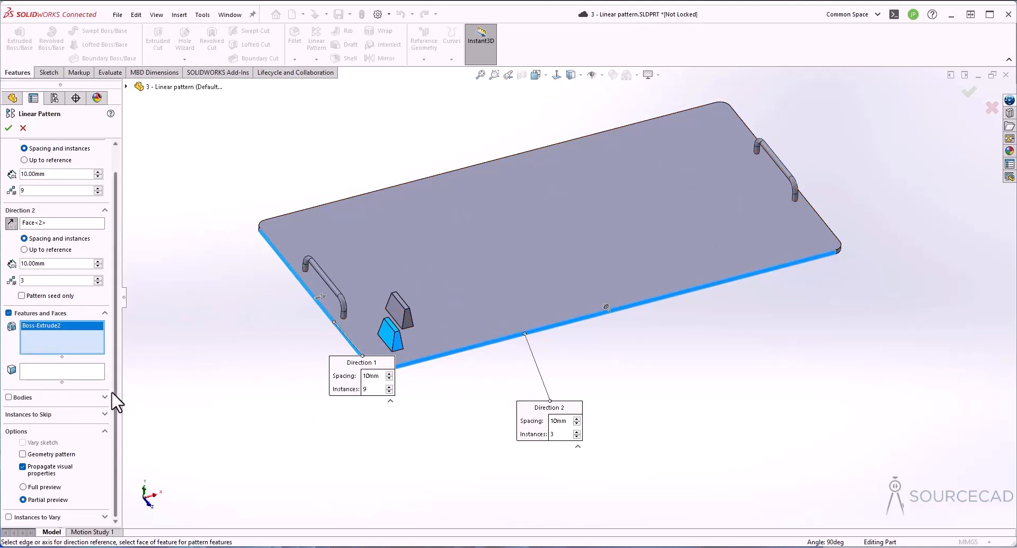
{"action": "left_click", "coordinate": [23, 487]}
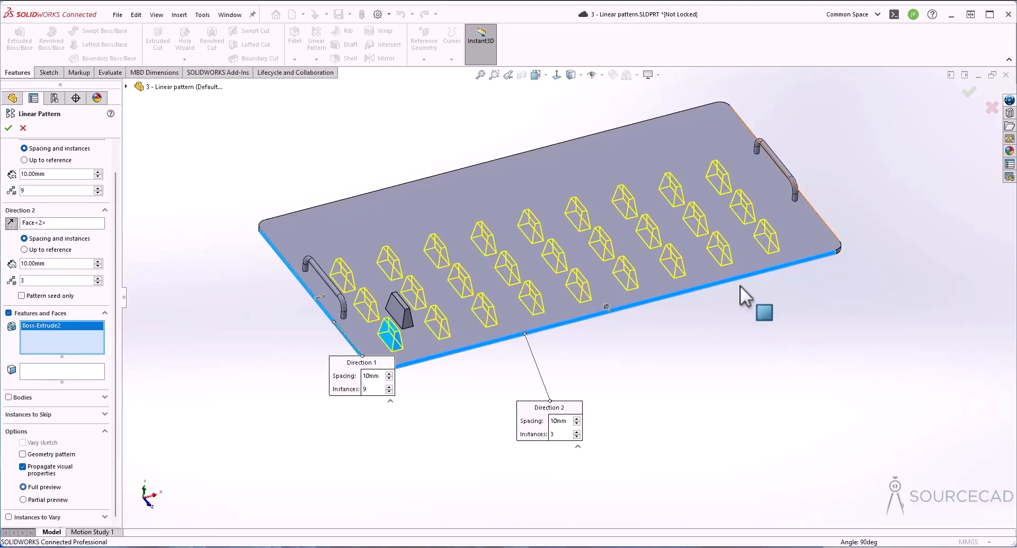
Step: Set Direction 2 of the pattern to 5 instances with a spacing of 9 mm
{"action": "middle_click_drag", "start_coordinate": [694, 421], "coordinate": [656, 405]}
{"action": "scroll", "coordinate": [440, 327], "scroll_direction": "down", "scroll_amount": 1}
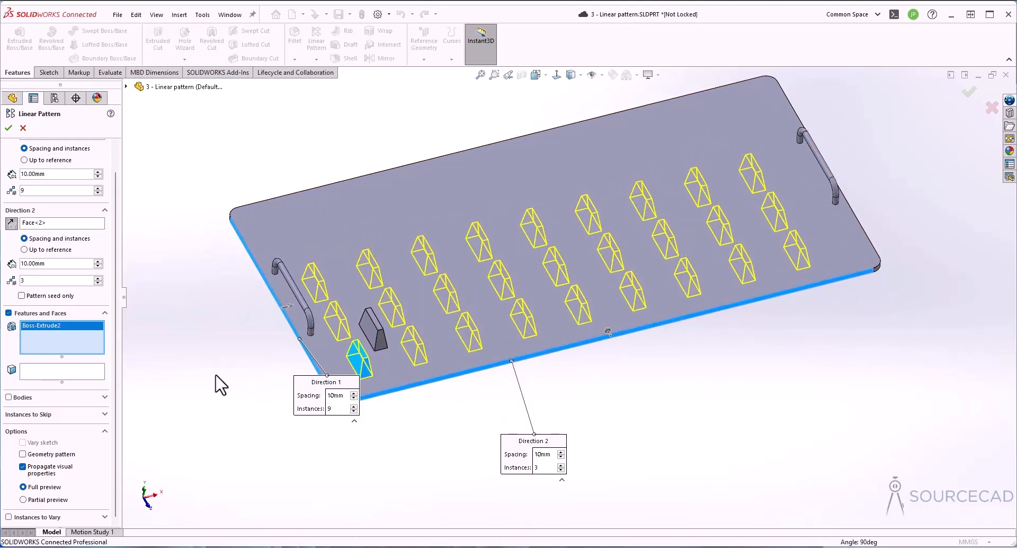
{"action": "left_click", "coordinate": [98, 278]}
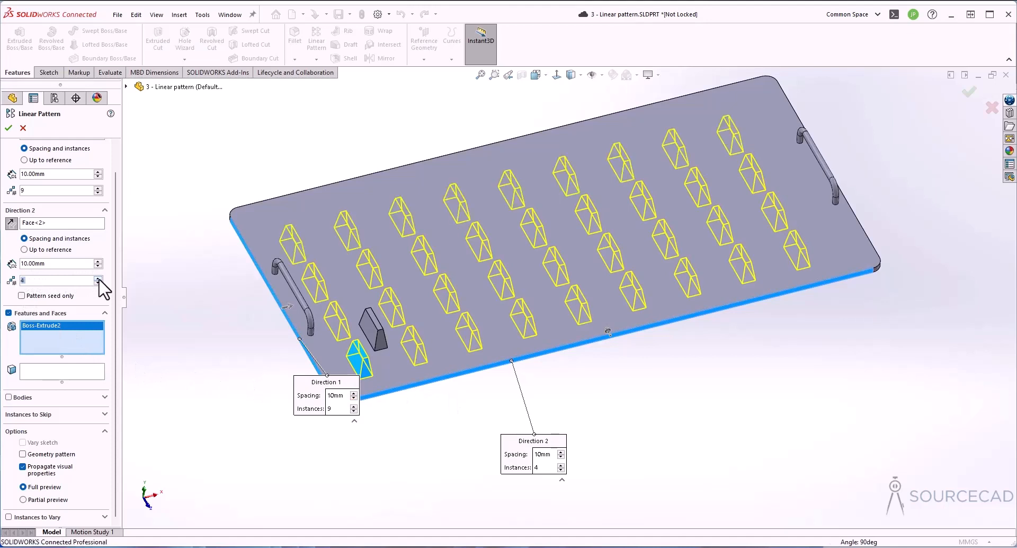
{"action": "left_click", "coordinate": [98, 279]}
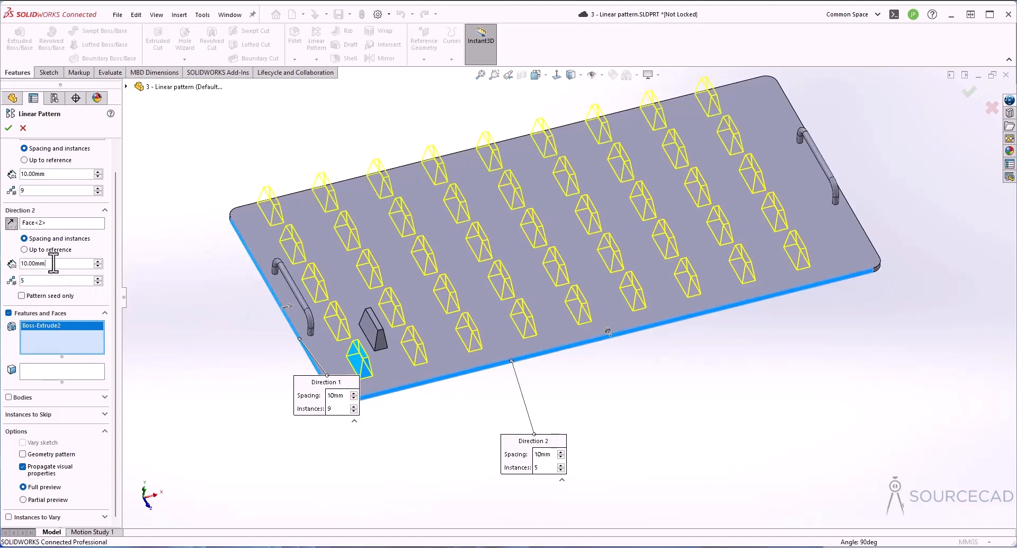
{"action": "left_click_drag", "start_coordinate": [54, 263], "coordinate": [21, 264]}
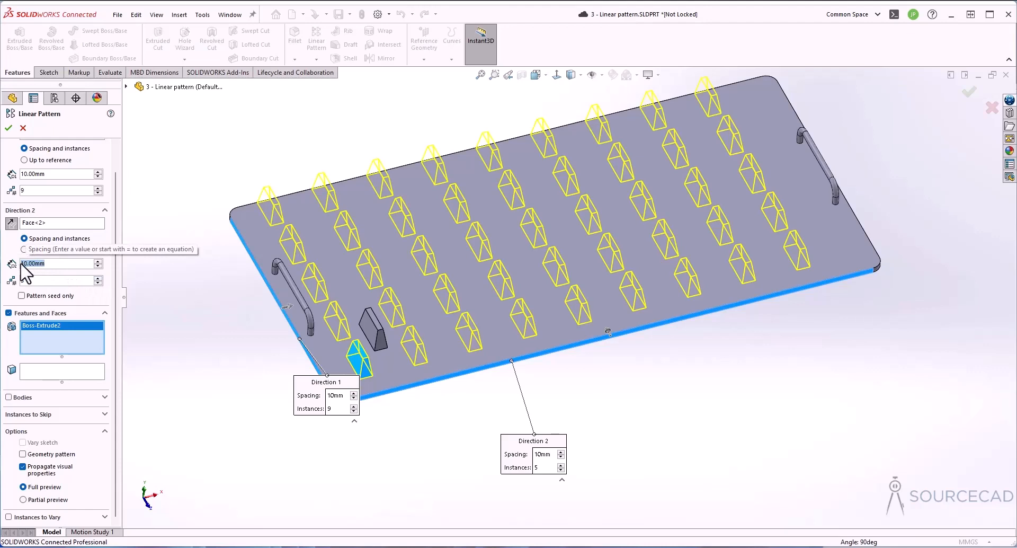
{"action": "type", "text": "9"}
{"action": "key", "text": "Tab"}
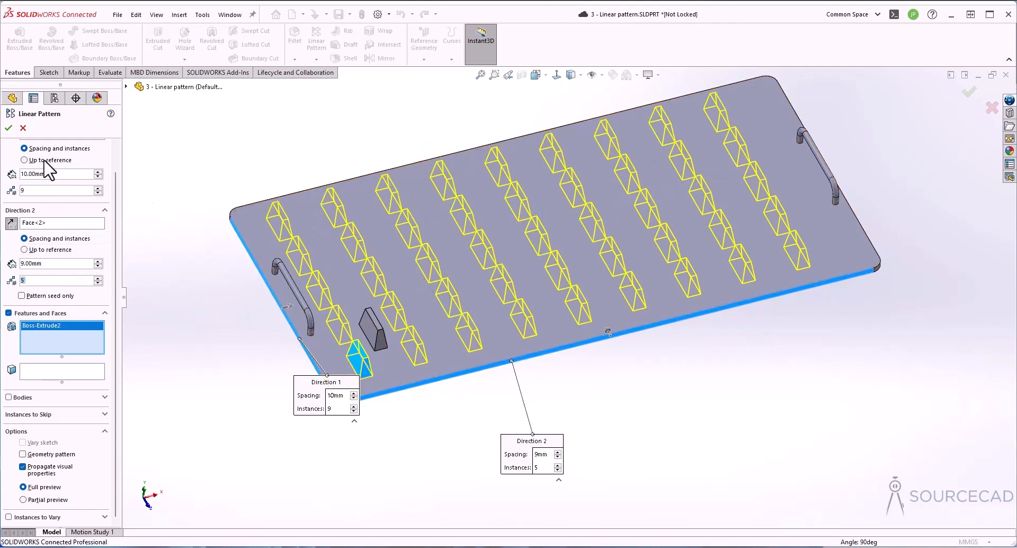
Step: Set Direction 1 of the pattern to 10 instances with a spacing of 9.6 mm
{"action": "left_click", "coordinate": [34, 190]}
{"action": "type", "text": "10"}
{"action": "left_click_drag", "start_coordinate": [59, 175], "coordinate": [7, 177]}
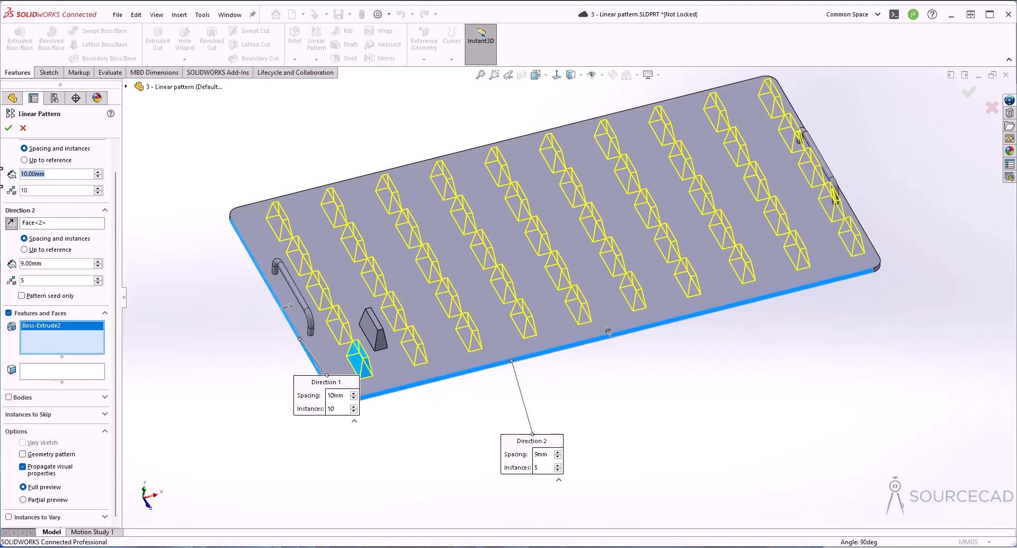
{"action": "type", "text": "9.6"}
{"action": "key", "text": "Tab"}
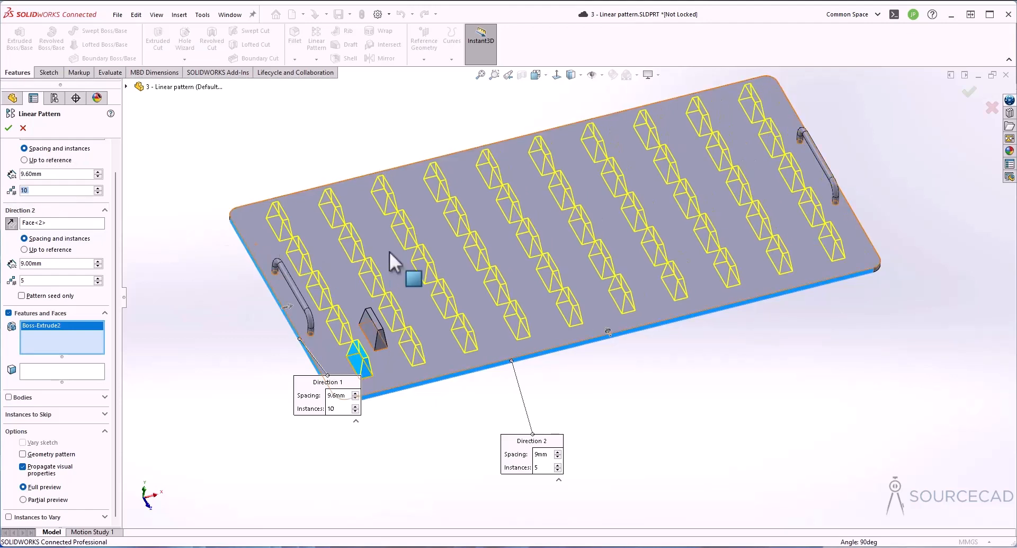
Step: Skip the second, third and fourth instances in the pattern's fourth and seventh columns and complete the Linear Pattern
{"action": "middle_click_drag", "start_coordinate": [840, 167], "coordinate": [359, 239]}
{"action": "middle_click_drag", "start_coordinate": [808, 228], "coordinate": [718, 242]}
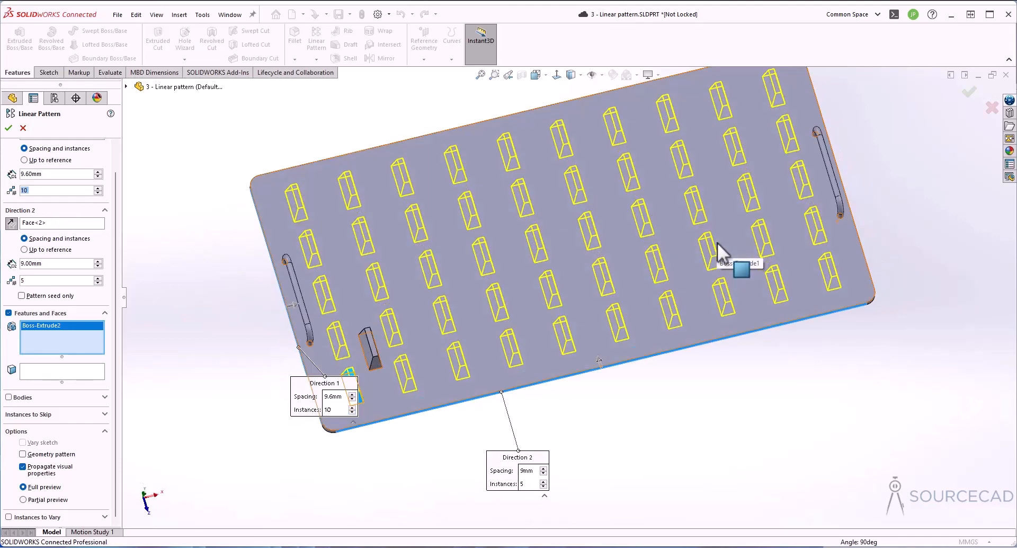
{"action": "left_click", "coordinate": [47, 413]}
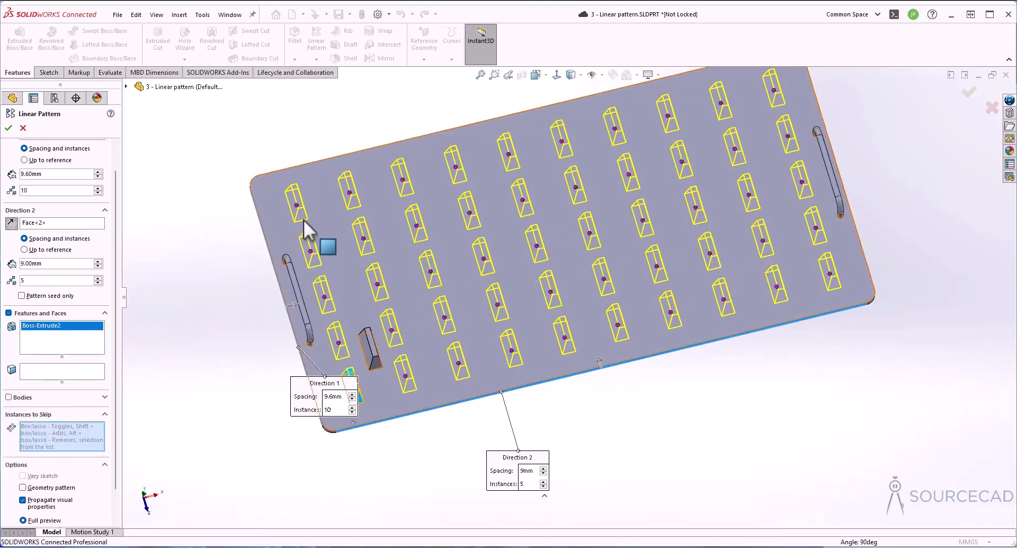
{"action": "left_click", "coordinate": [469, 213]}
{"action": "left_click", "coordinate": [483, 258]}
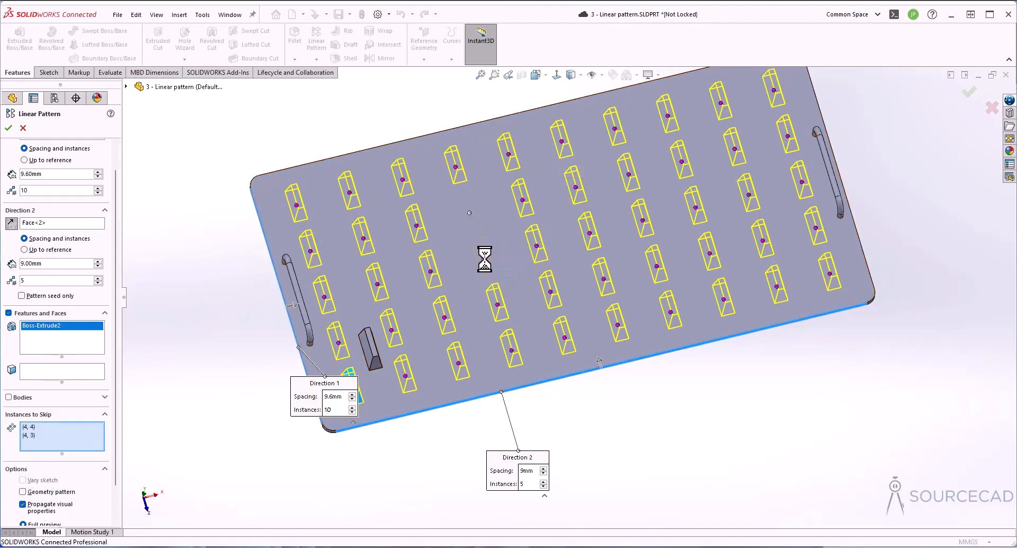
{"action": "left_click", "coordinate": [629, 174]}
{"action": "left_click", "coordinate": [641, 220]}
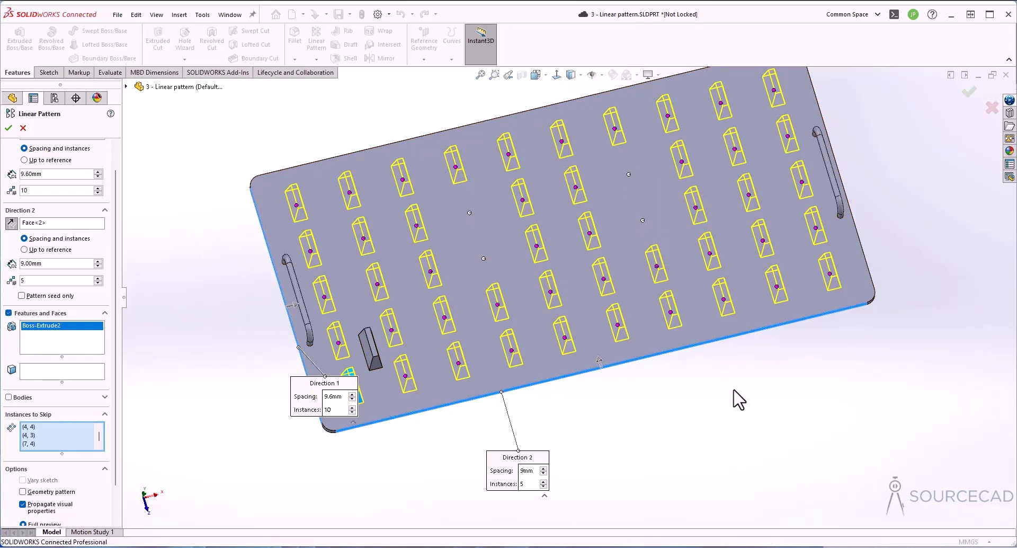
{"action": "left_click", "coordinate": [496, 307]}
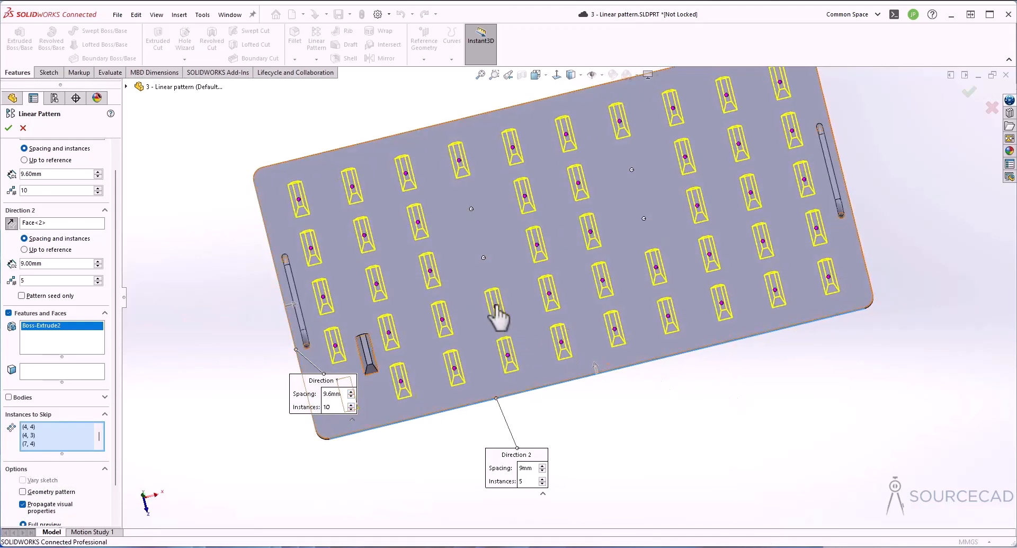
{"action": "left_click", "coordinate": [657, 271]}
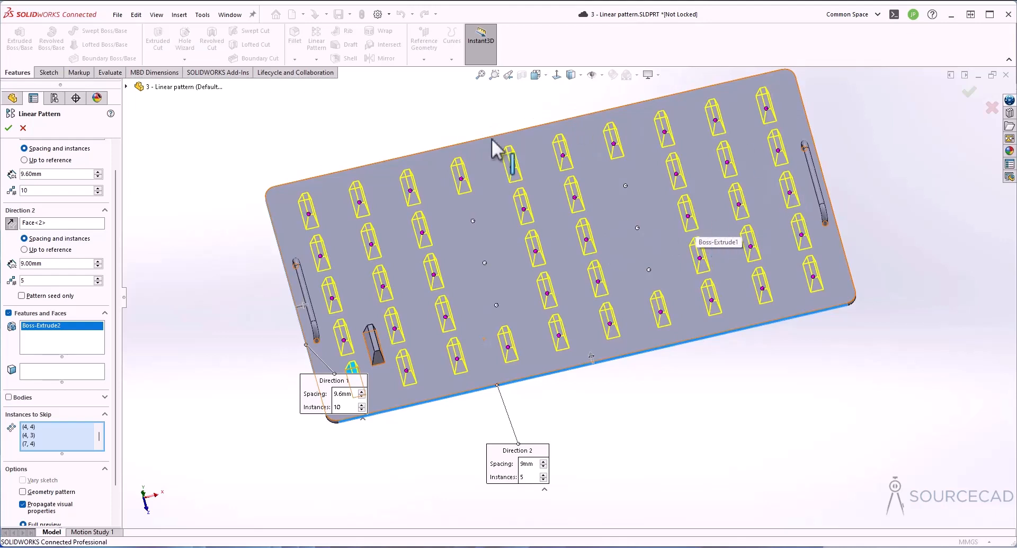
{"action": "left_click", "coordinate": [8, 127]}
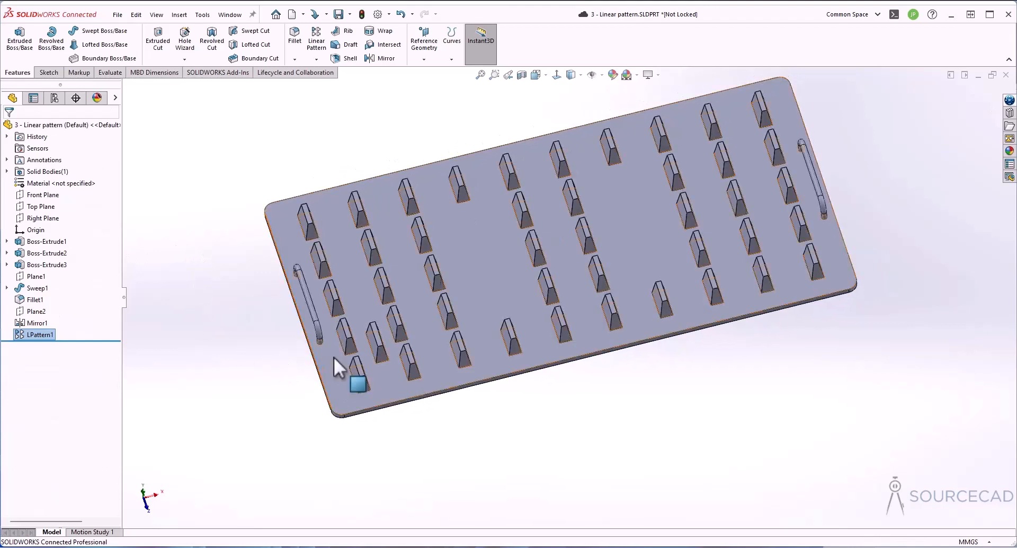
Step: Start a second Linear Pattern with the short end face as Direction 1 and the long side face as Direction 2, both reversed into the plate
{"action": "left_click", "coordinate": [316, 39]}
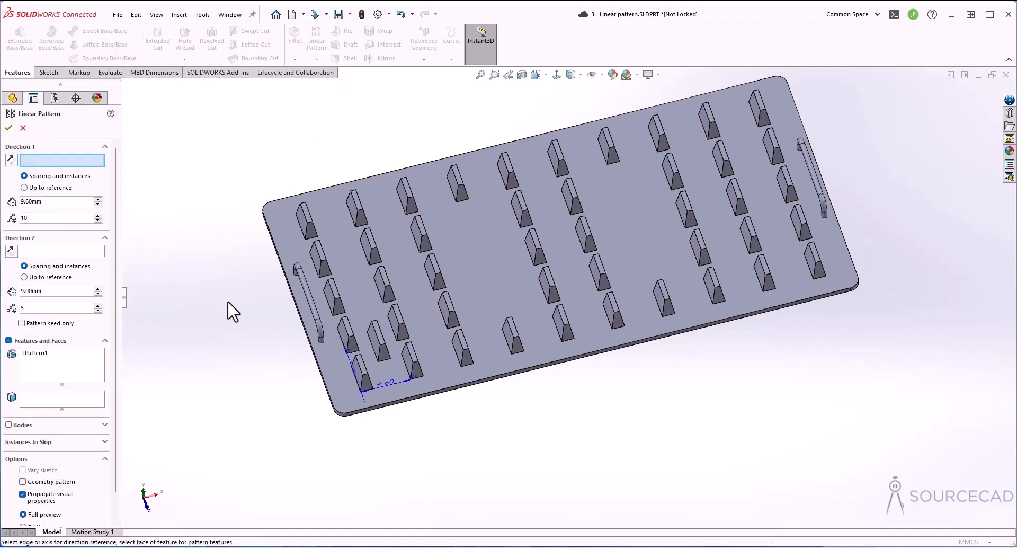
{"action": "middle_click_drag", "start_coordinate": [231, 311], "coordinate": [293, 334]}
{"action": "scroll", "coordinate": [298, 284], "scroll_direction": "down", "scroll_amount": 5}
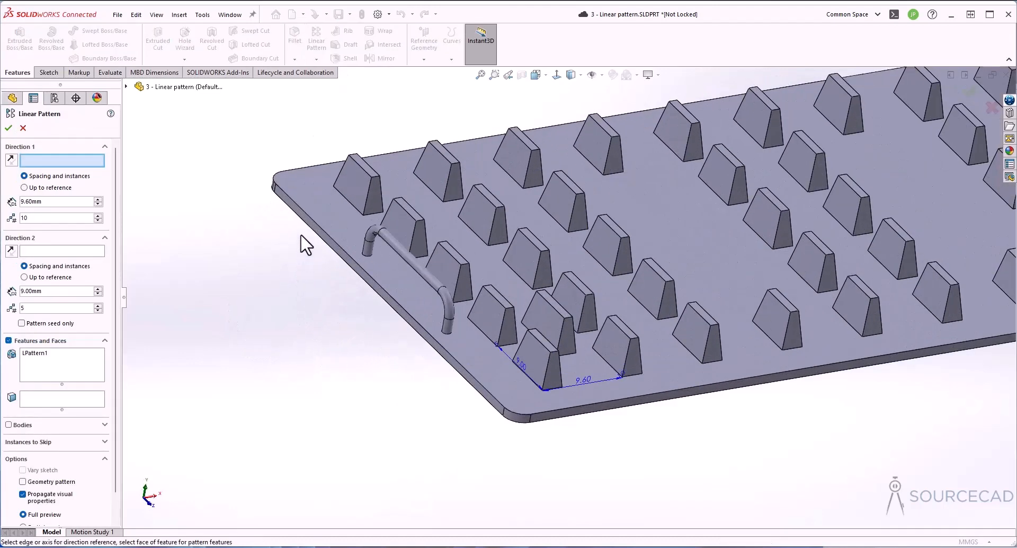
{"action": "left_click", "coordinate": [300, 214]}
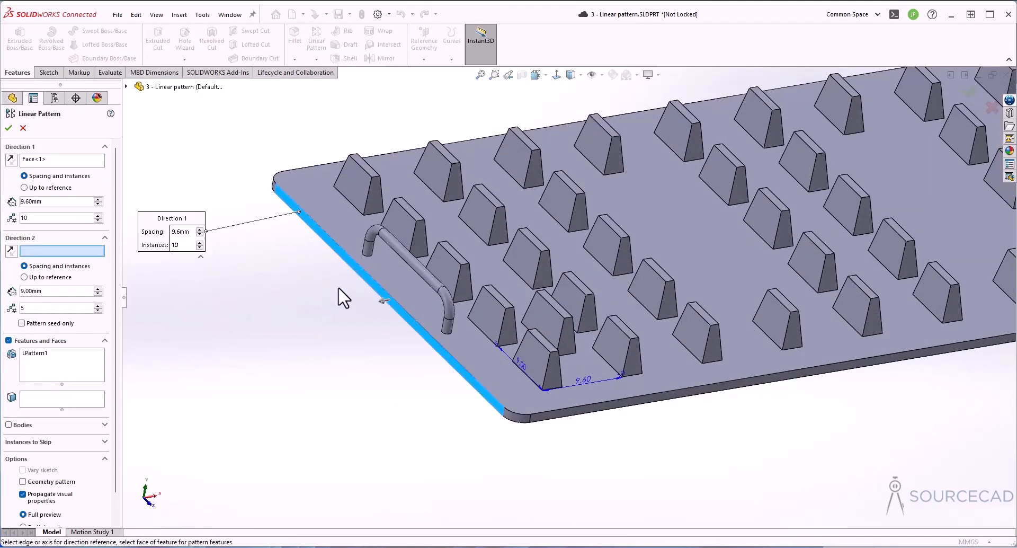
{"action": "left_click", "coordinate": [382, 302]}
{"action": "middle_click_drag", "start_coordinate": [384, 303], "coordinate": [361, 318]}
{"action": "left_click", "coordinate": [544, 404]}
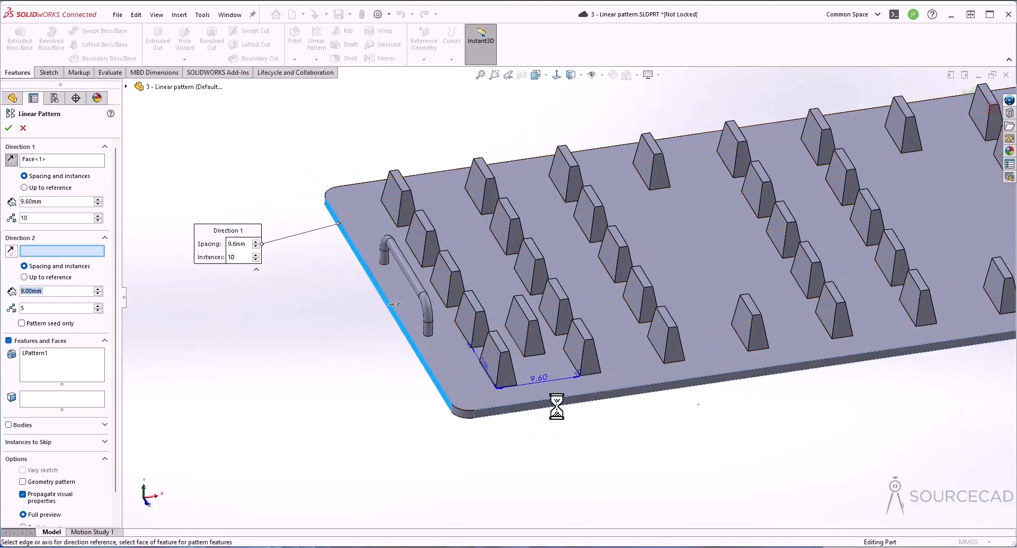
{"action": "scroll", "coordinate": [895, 366], "scroll_direction": "down", "scroll_amount": 3}
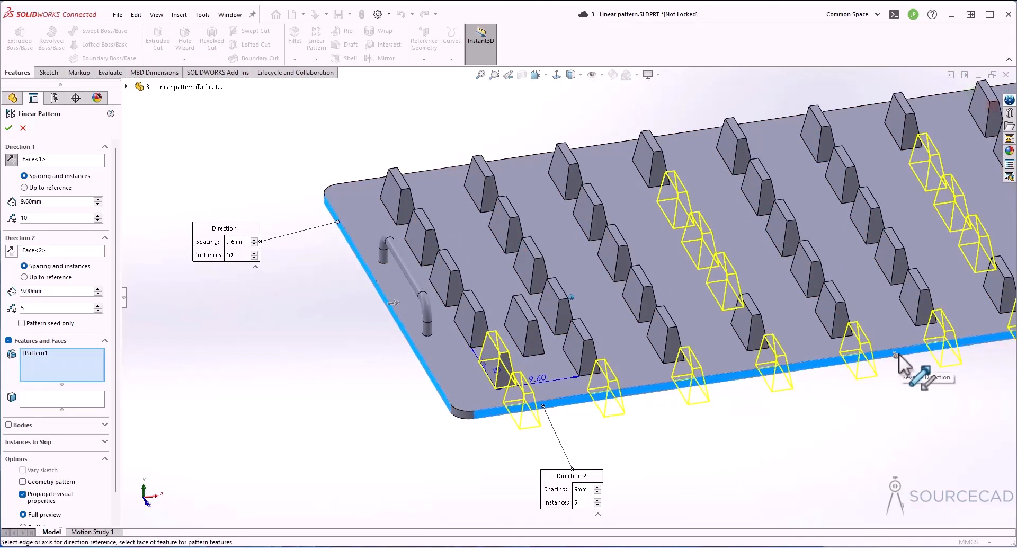
{"action": "key", "text": "f"}
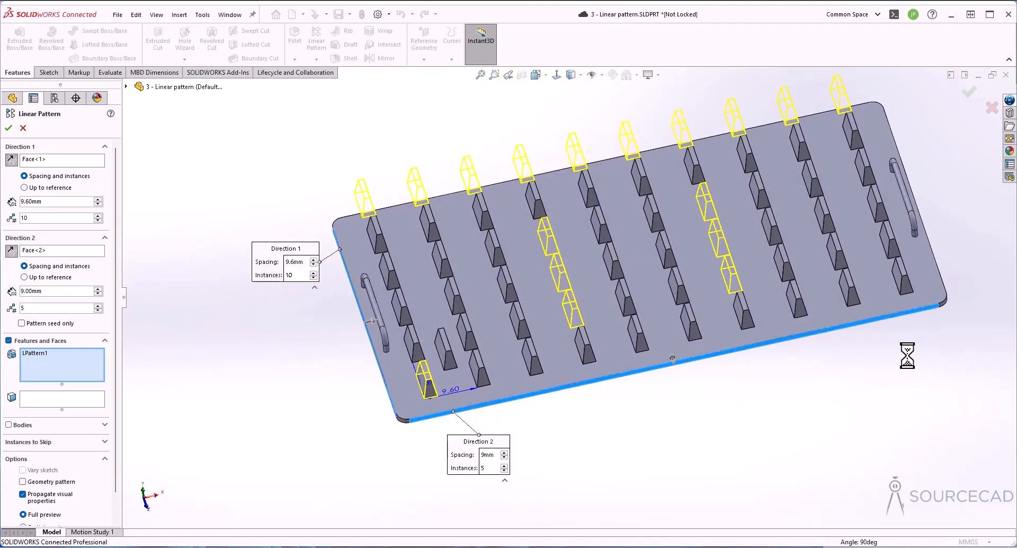
Step: Remove LPattern1 from the features to pattern in the second Linear Pattern
{"action": "left_click", "coordinate": [31, 354]}
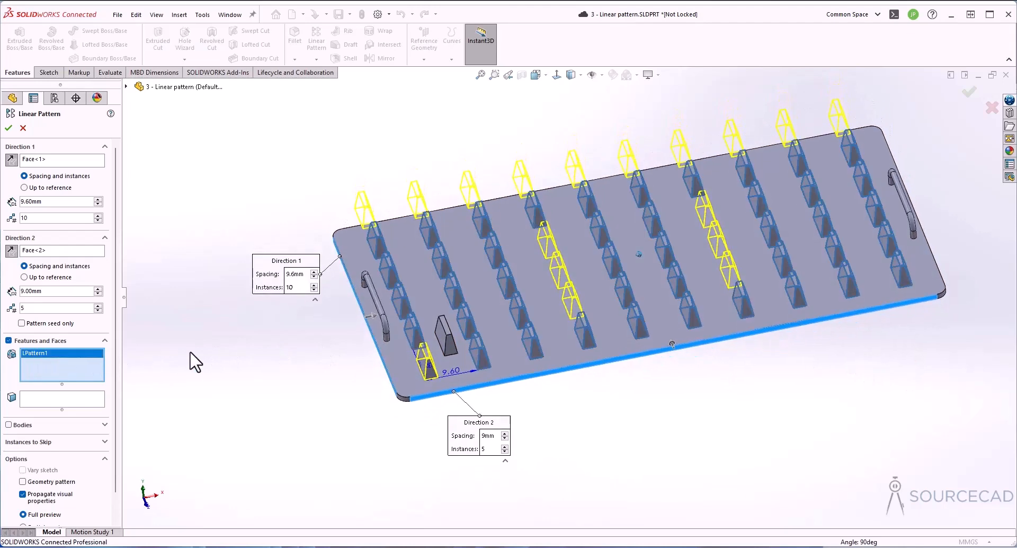
{"action": "right_click", "coordinate": [53, 353]}
{"action": "left_click", "coordinate": [75, 360]}
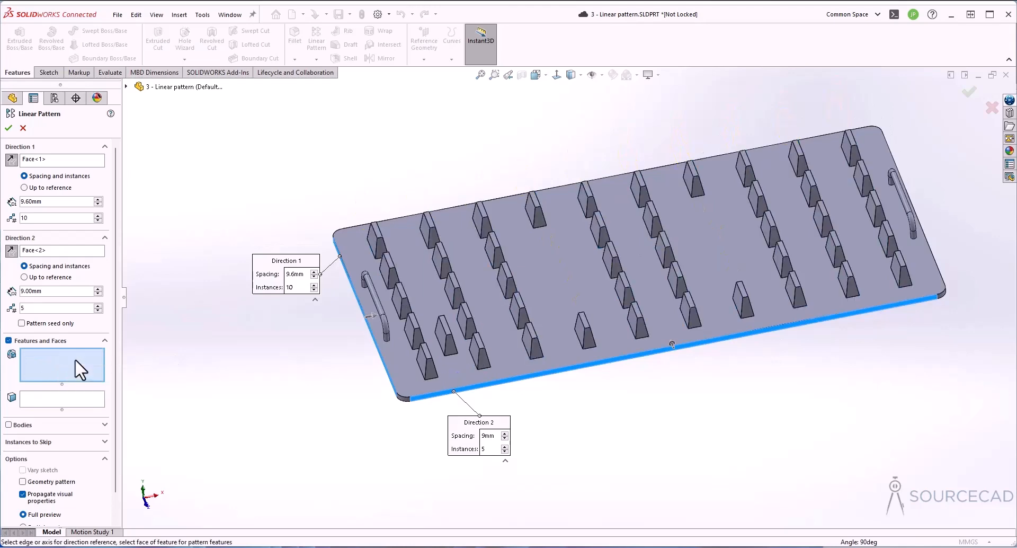
Step: Pattern the offset wedge block Boss-Extrude3, with 9 instances in Direction 1 and 4 instances in Direction 2
{"action": "left_click", "coordinate": [444, 341]}
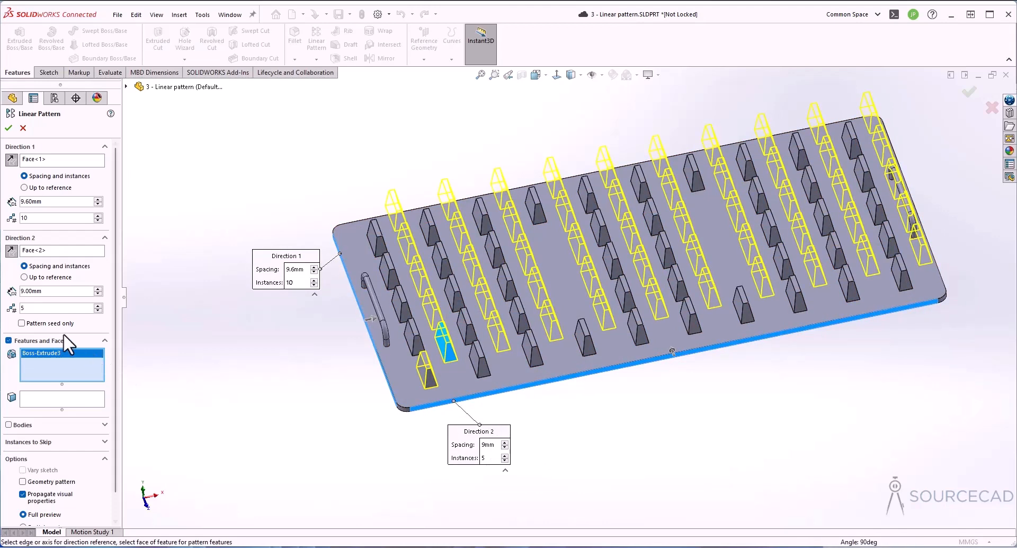
{"action": "left_click", "coordinate": [97, 310]}
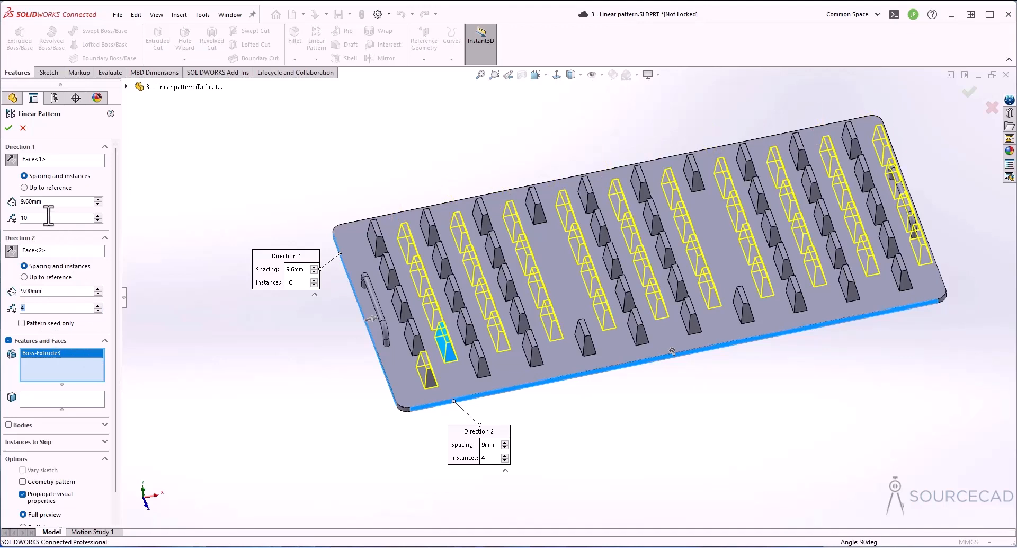
{"action": "left_click", "coordinate": [98, 220]}
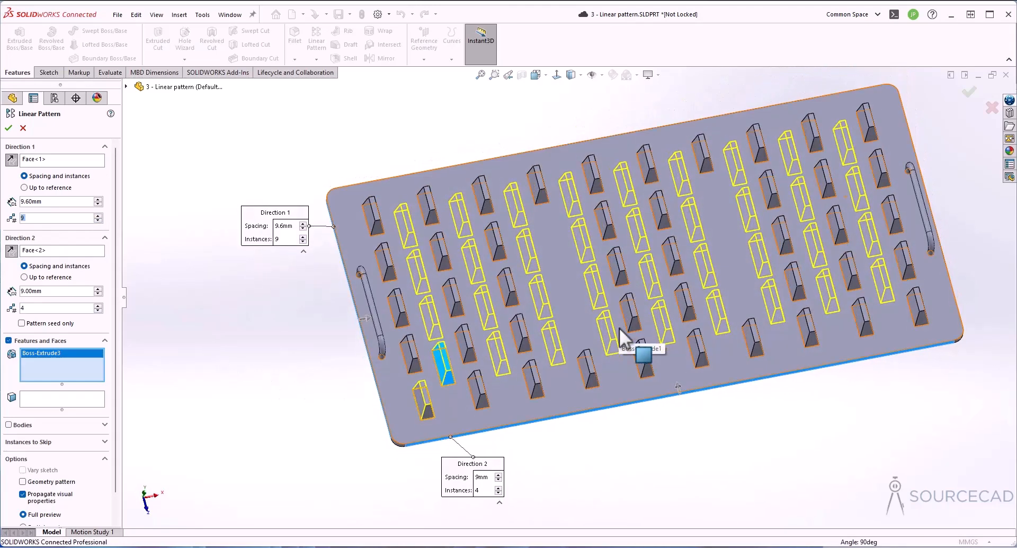
Step: Skip instances (5, 3) and (5, 2) of the second Linear Pattern and complete the feature
{"action": "left_click", "coordinate": [87, 442]}
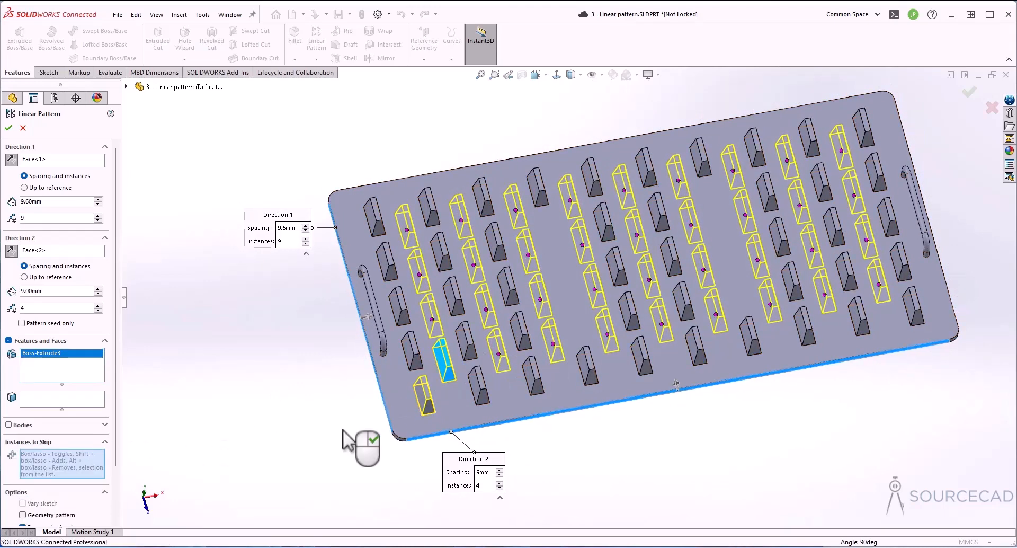
{"action": "left_click", "coordinate": [637, 233]}
{"action": "left_click", "coordinate": [649, 280]}
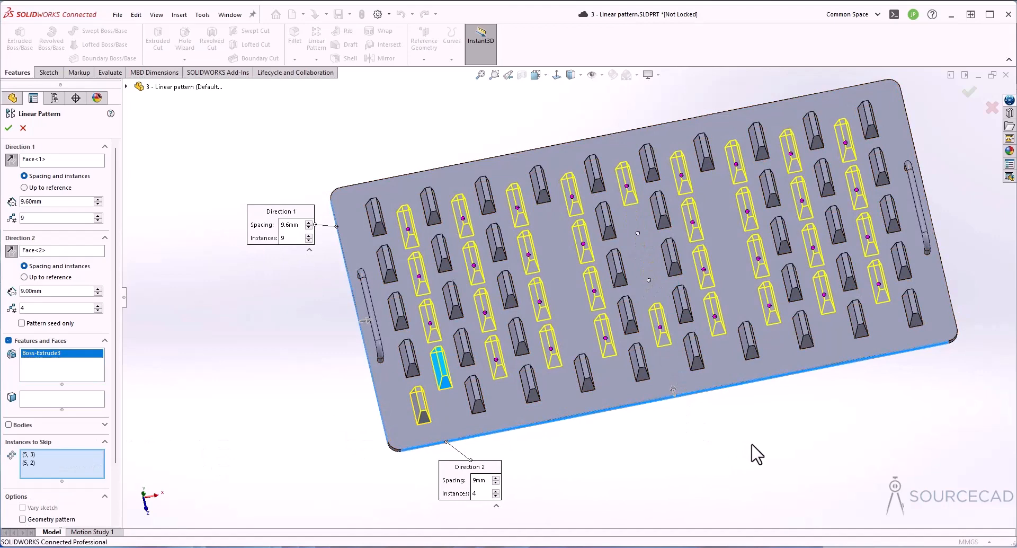
{"action": "left_click", "coordinate": [8, 128]}
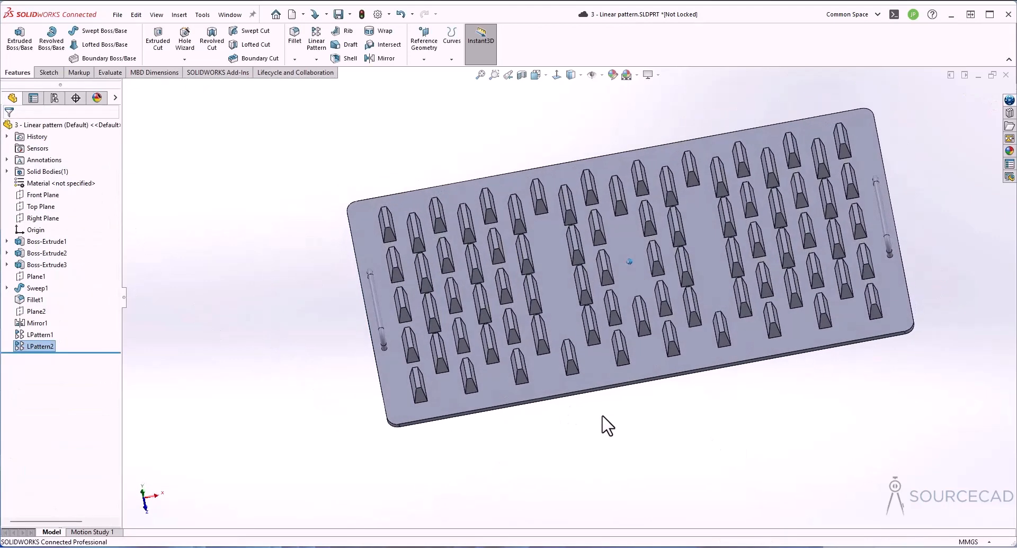
{"action": "middle_click_drag", "start_coordinate": [676, 452], "coordinate": [675, 452]}
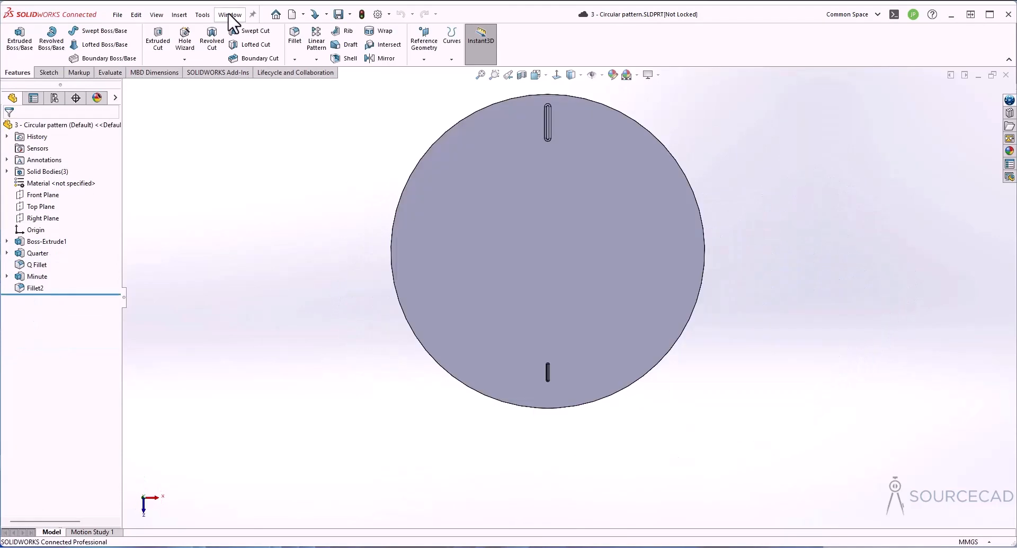
{"action": "left_click", "coordinate": [230, 14]}
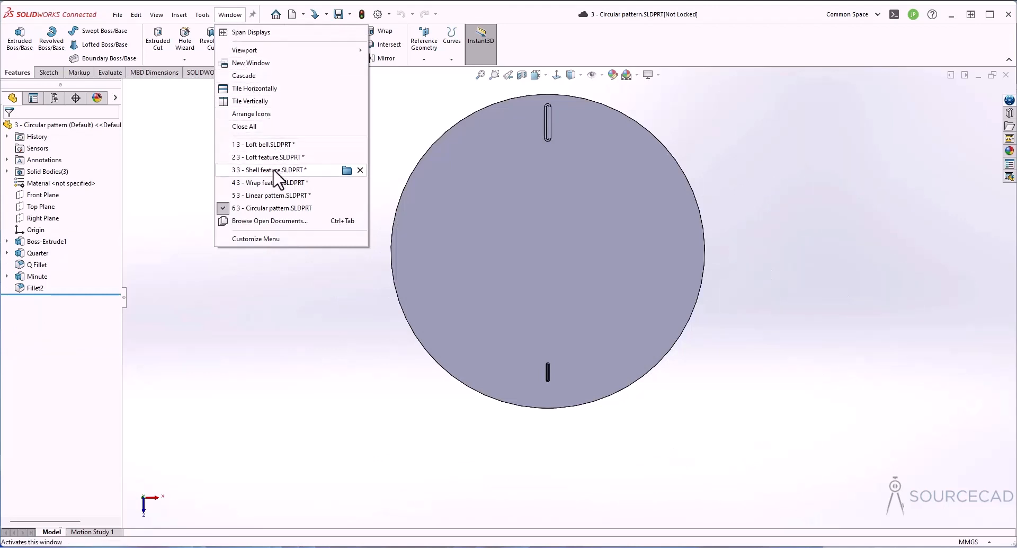
{"action": "left_click", "coordinate": [301, 269]}
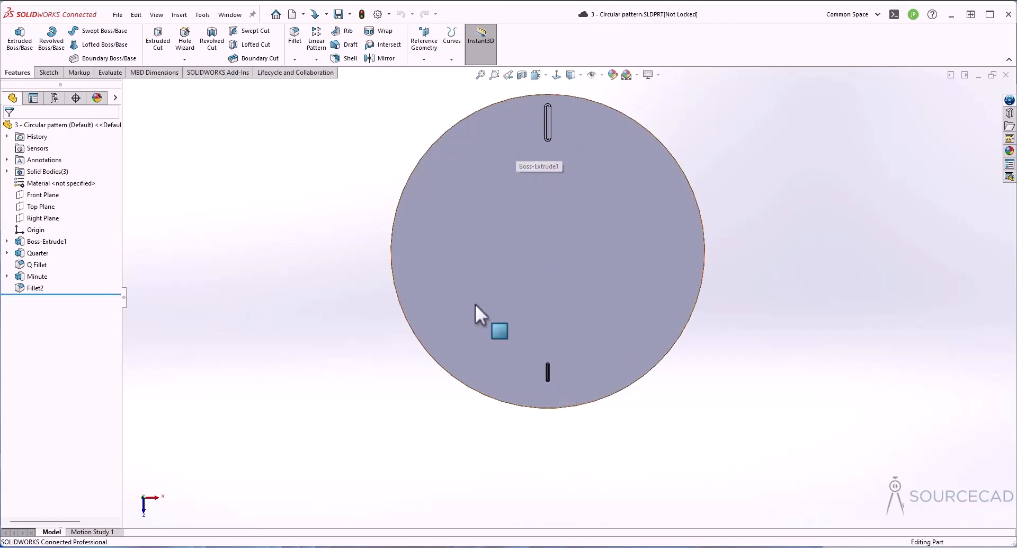
{"action": "key", "text": "ctrl+Down"}
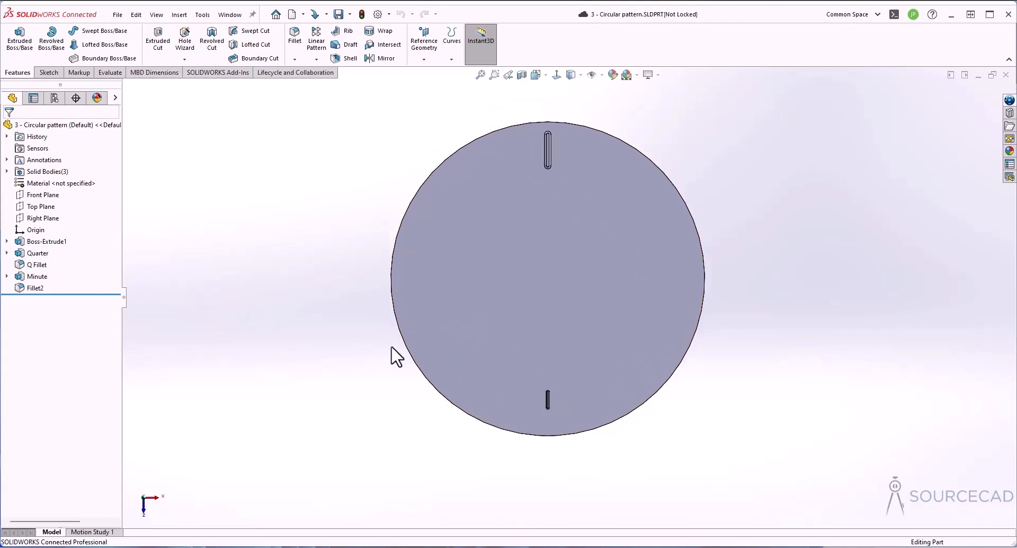
{"action": "middle_click_drag", "start_coordinate": [495, 249], "coordinate": [522, 253]}
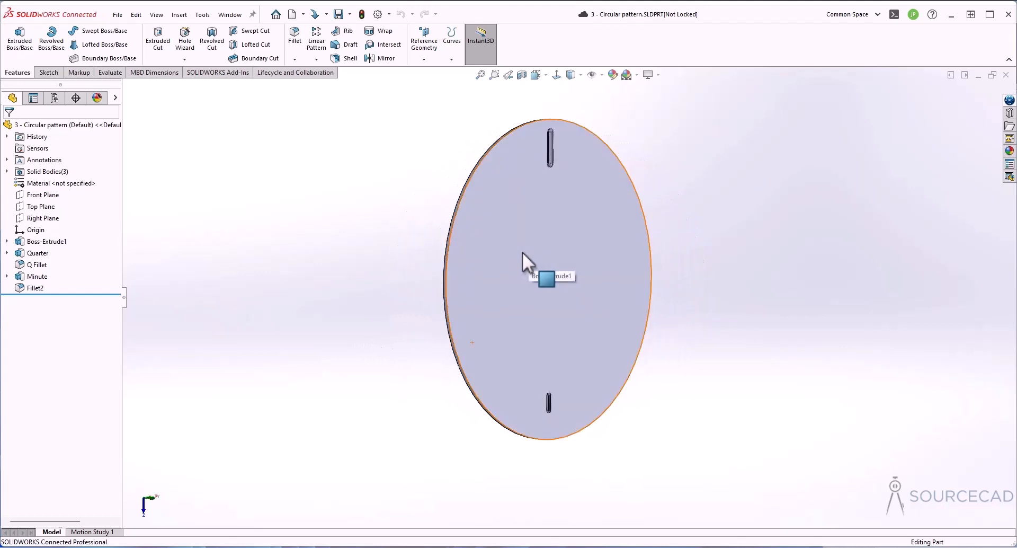
Step: Examine the part's separate solid bodies: the disc, the long quarter marker and the short minute marker
{"action": "left_click", "coordinate": [6, 171]}
{"action": "left_click", "coordinate": [51, 185]}
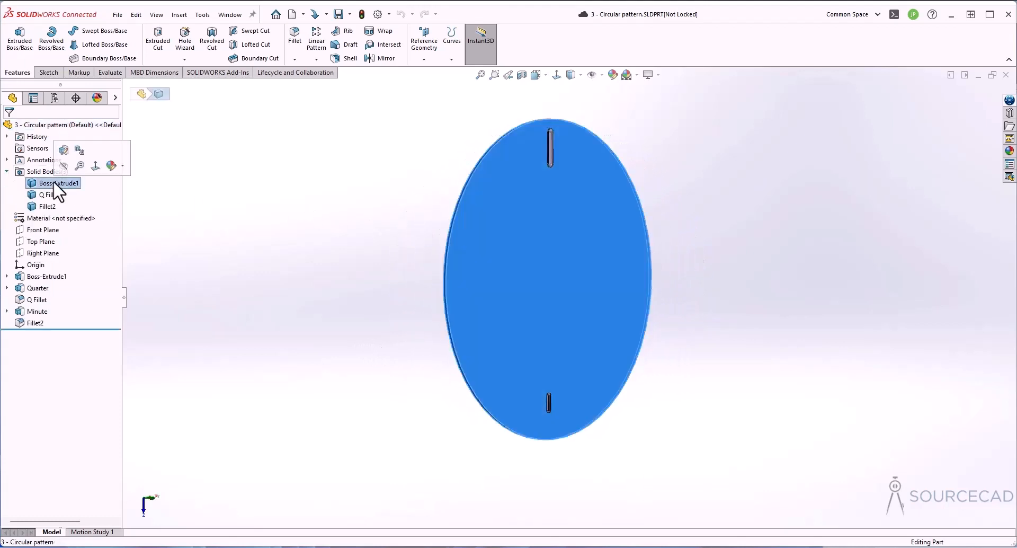
{"action": "left_click", "coordinate": [50, 194]}
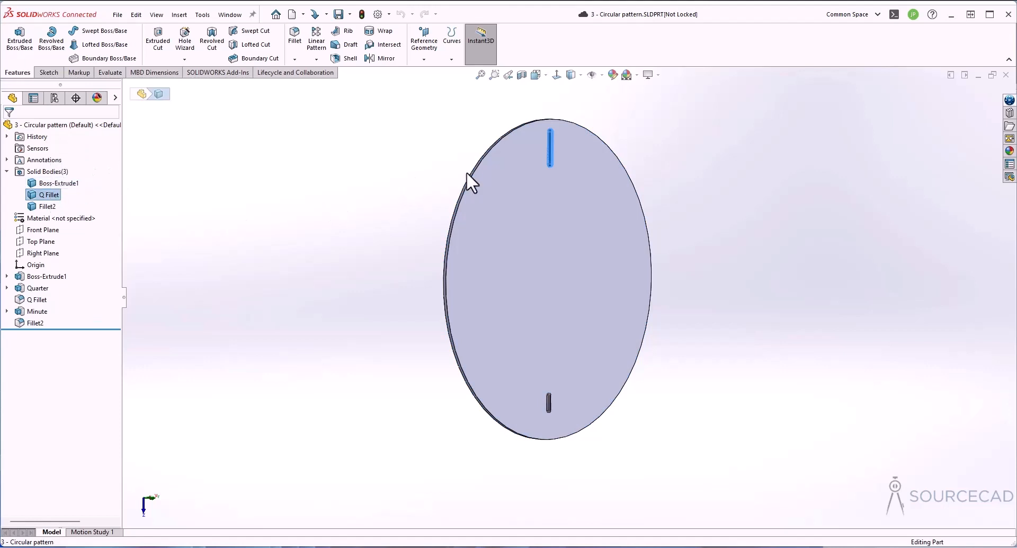
{"action": "left_click", "coordinate": [48, 206]}
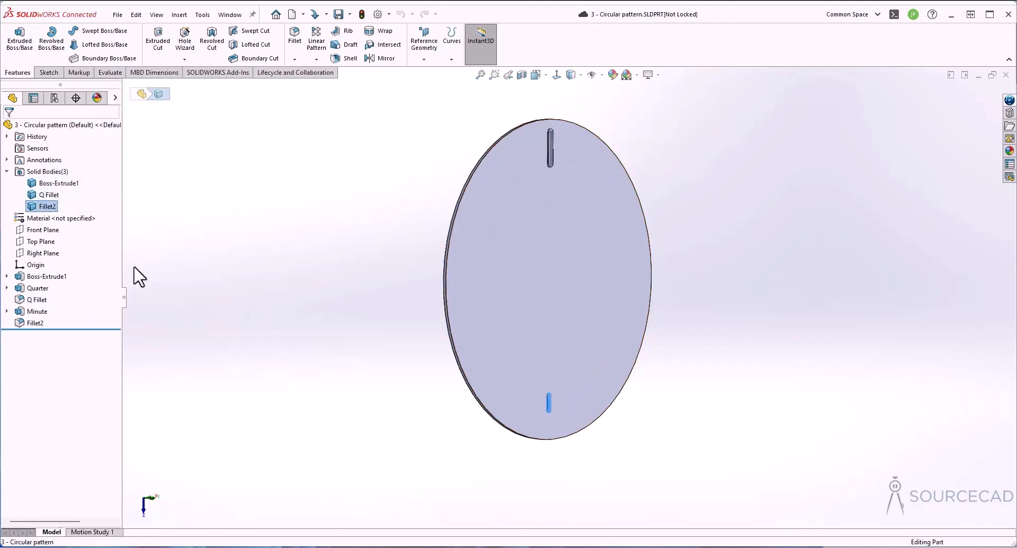
{"action": "left_click", "coordinate": [338, 316]}
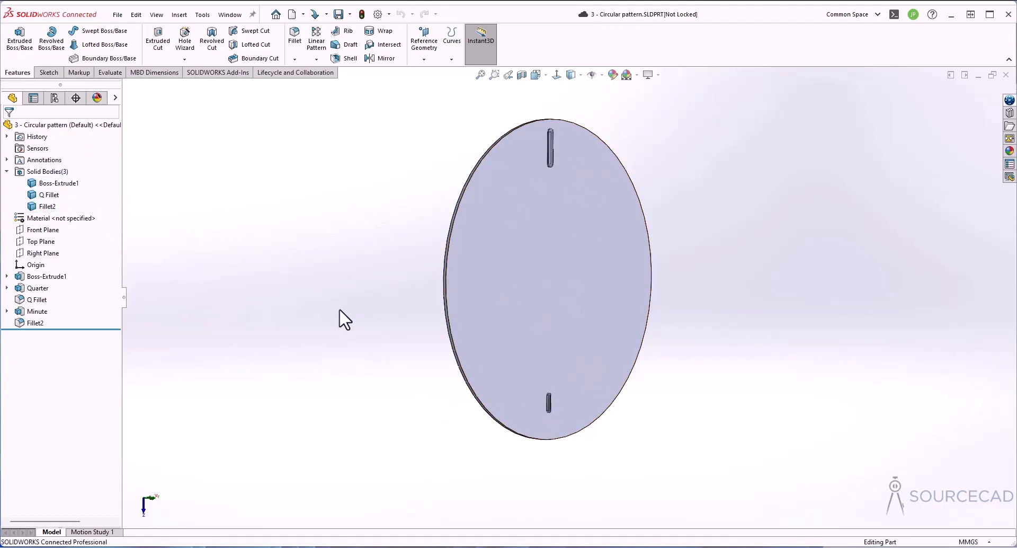
{"action": "left_click", "coordinate": [550, 153]}
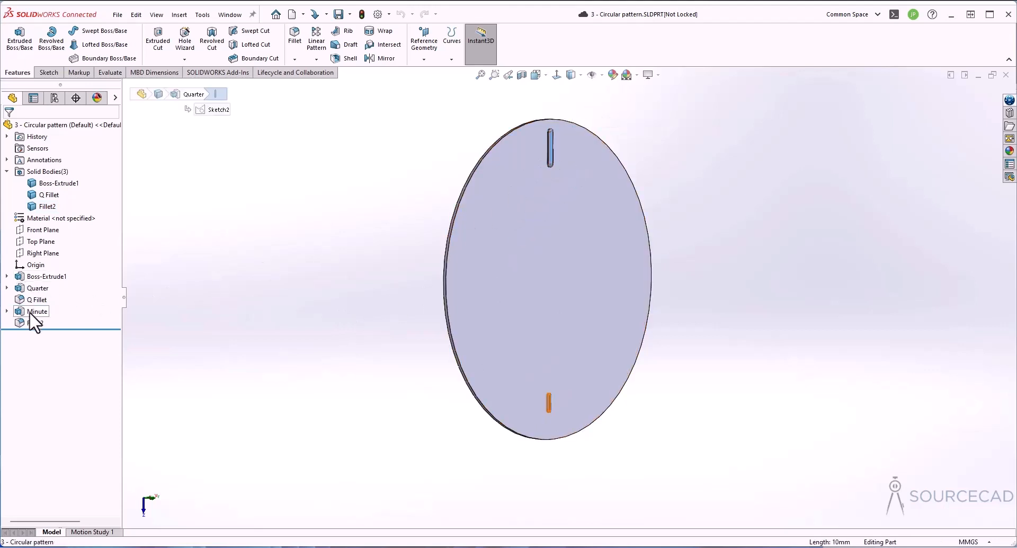
{"action": "left_click", "coordinate": [418, 210]}
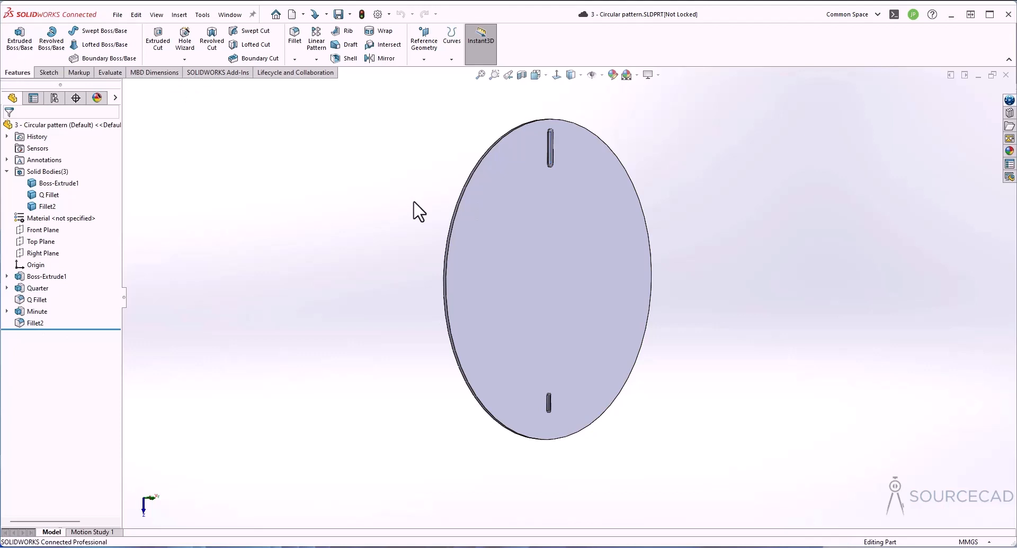
{"action": "middle_click_drag", "start_coordinate": [419, 211], "coordinate": [518, 130]}
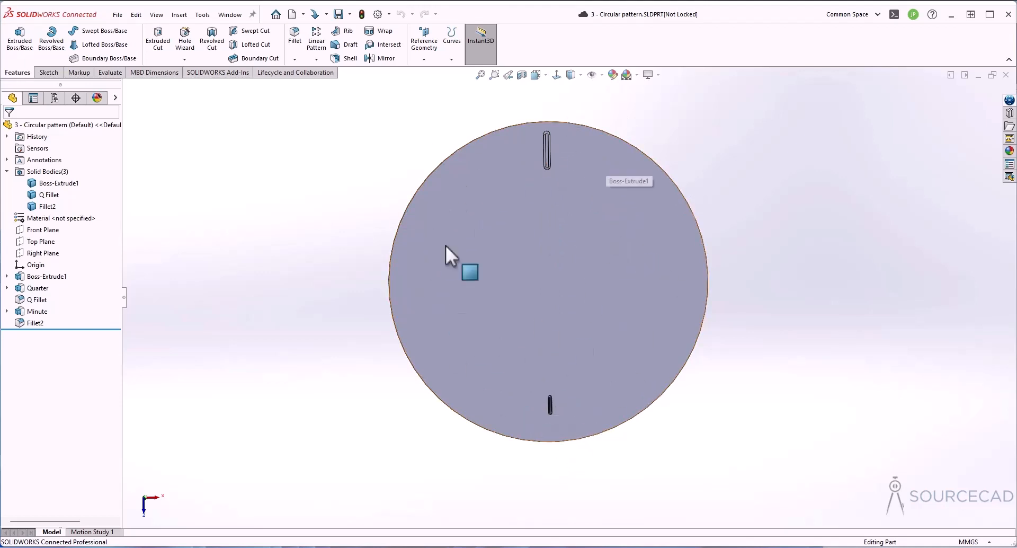
Step: Start a Circular Pattern with the disc's circular edge as the Direction 1 reference
{"action": "left_click", "coordinate": [316, 59]}
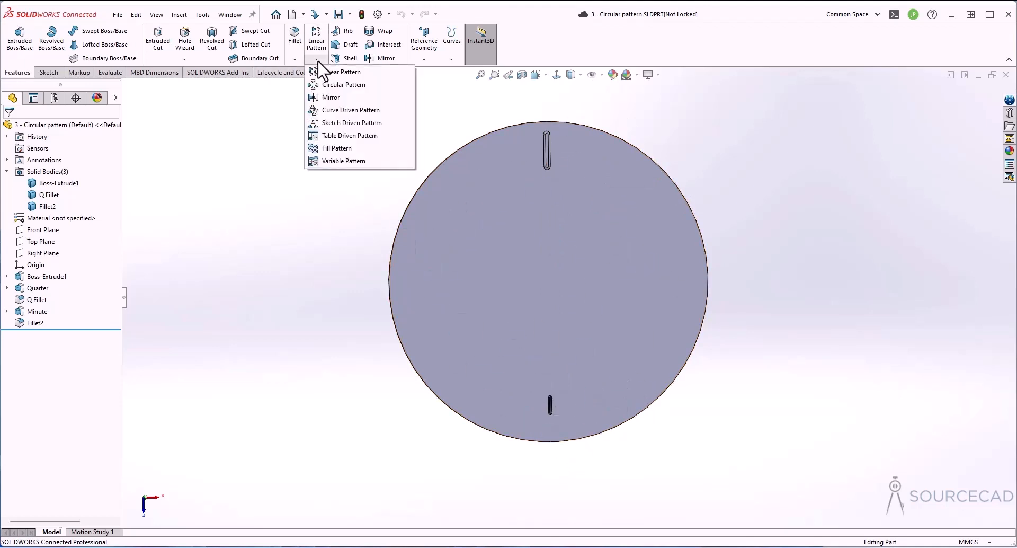
{"action": "left_click", "coordinate": [332, 86]}
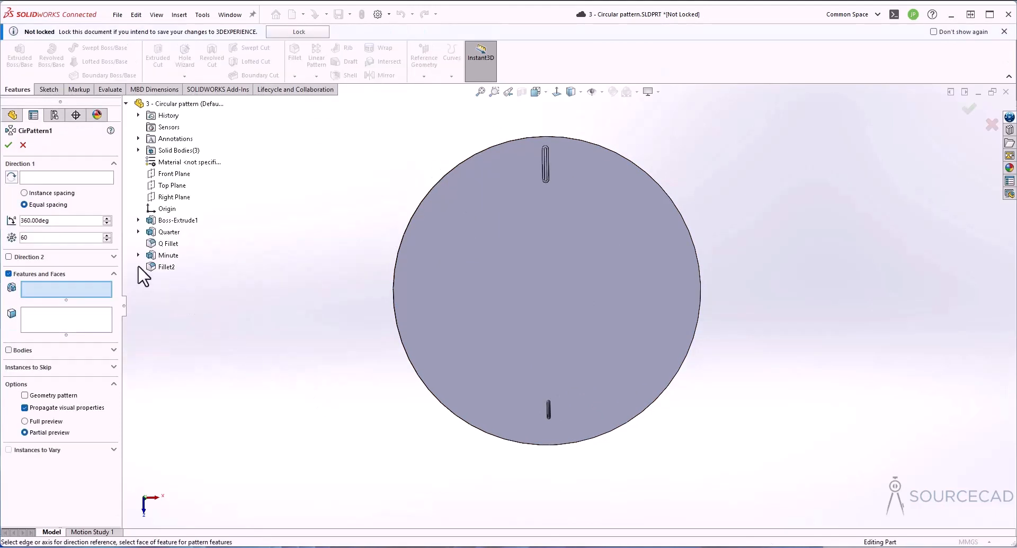
{"action": "left_click", "coordinate": [42, 179]}
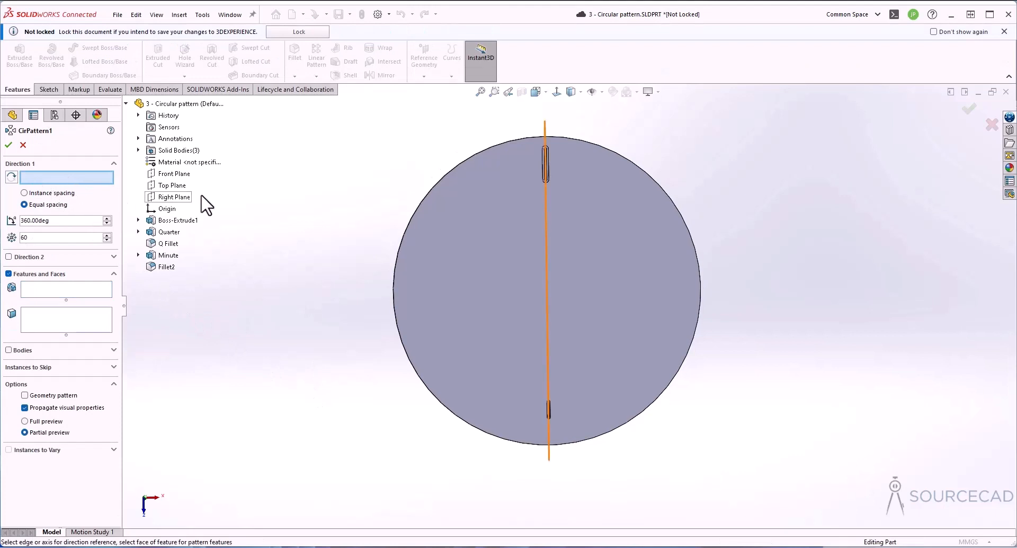
{"action": "left_click", "coordinate": [437, 181]}
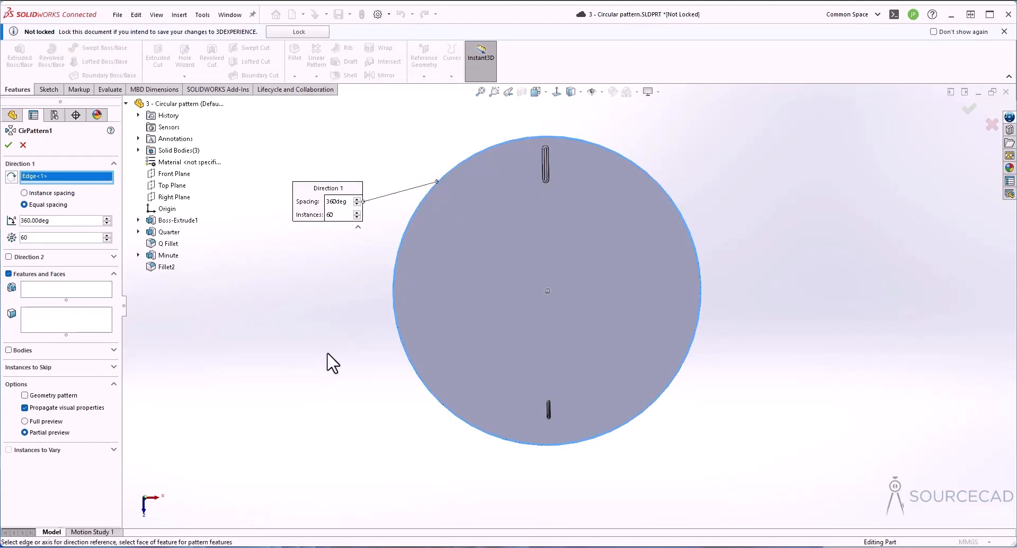
Step: Try to add the long quarter marker to the Circular Pattern as a feature
{"action": "left_click", "coordinate": [58, 290]}
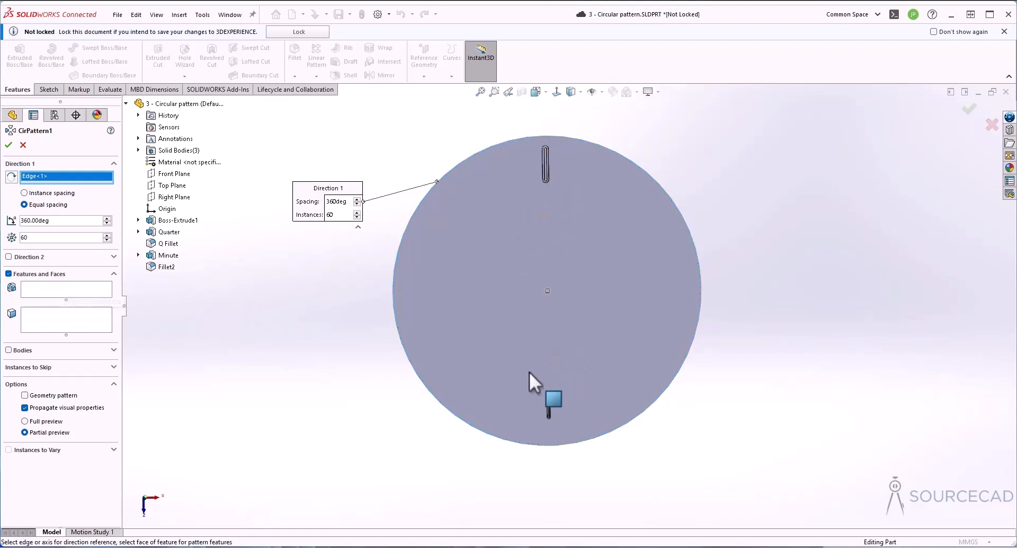
{"action": "left_click", "coordinate": [38, 290]}
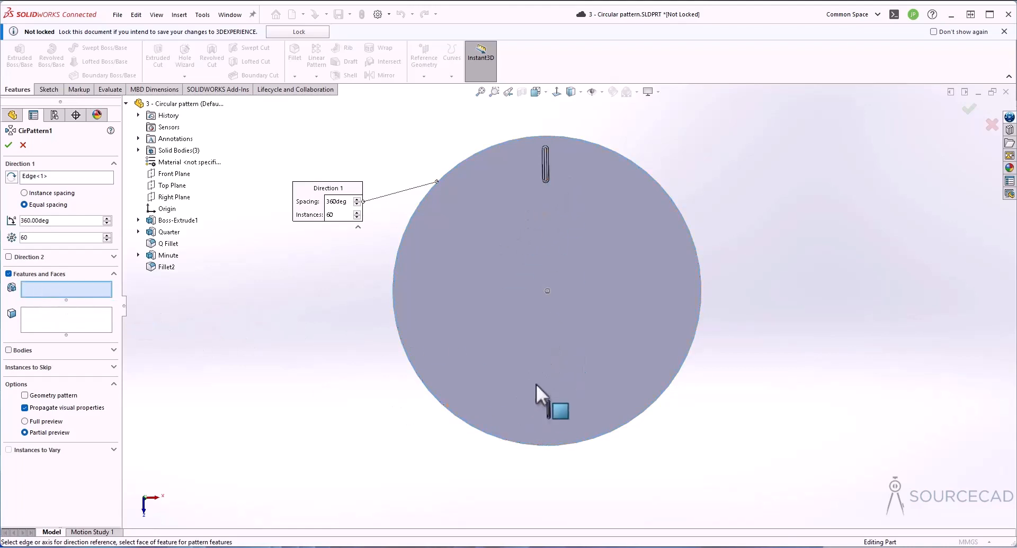
{"action": "left_click", "coordinate": [545, 161]}
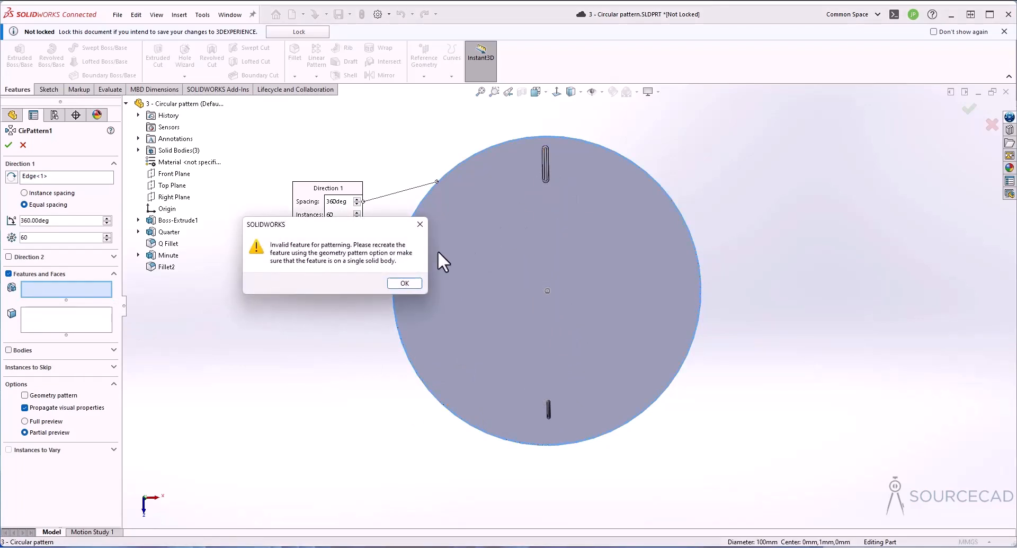
{"action": "left_click", "coordinate": [403, 283]}
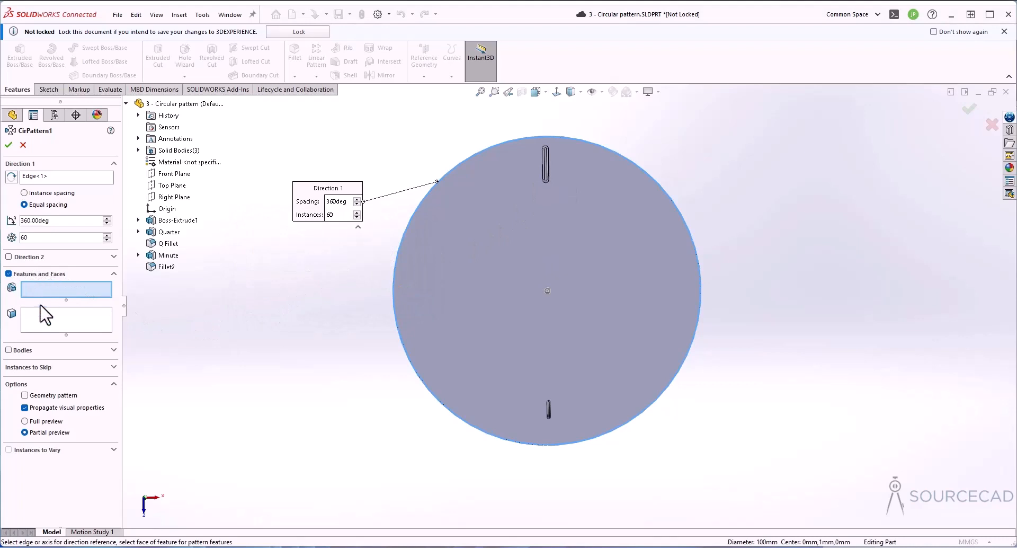
Step: Switch the Circular Pattern to patterning bodies and choose the long quarter marker body, Q Fillet
{"action": "left_click", "coordinate": [9, 350]}
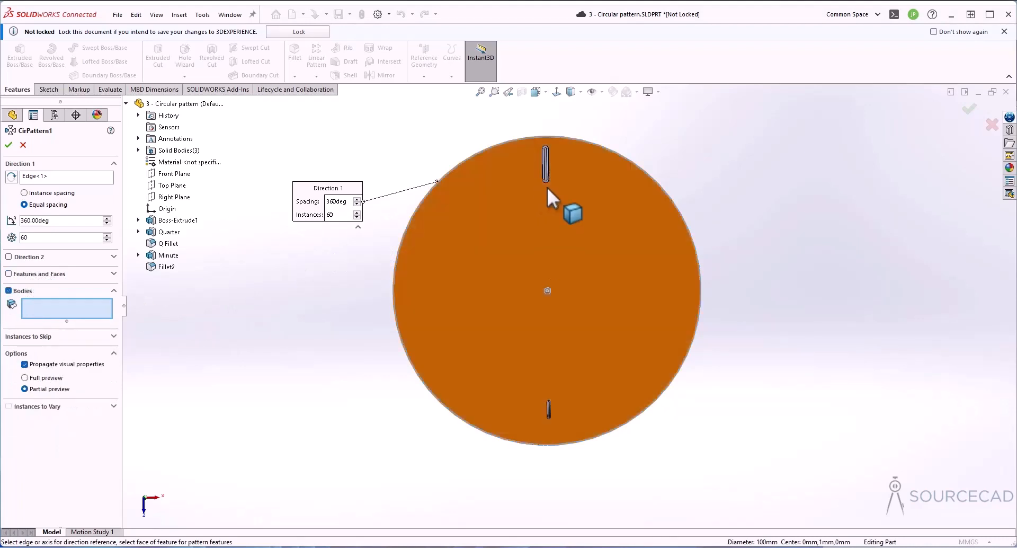
{"action": "left_click", "coordinate": [544, 164]}
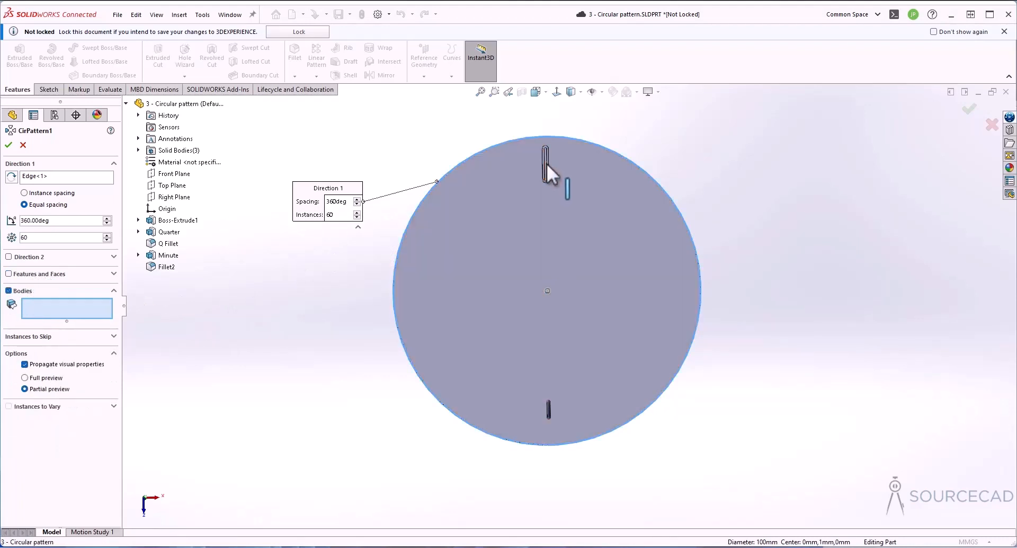
{"action": "scroll", "coordinate": [548, 166], "scroll_direction": "down", "scroll_amount": 2}
{"action": "scroll", "coordinate": [547, 165], "scroll_direction": "down", "scroll_amount": 2}
{"action": "left_click", "coordinate": [556, 206]}
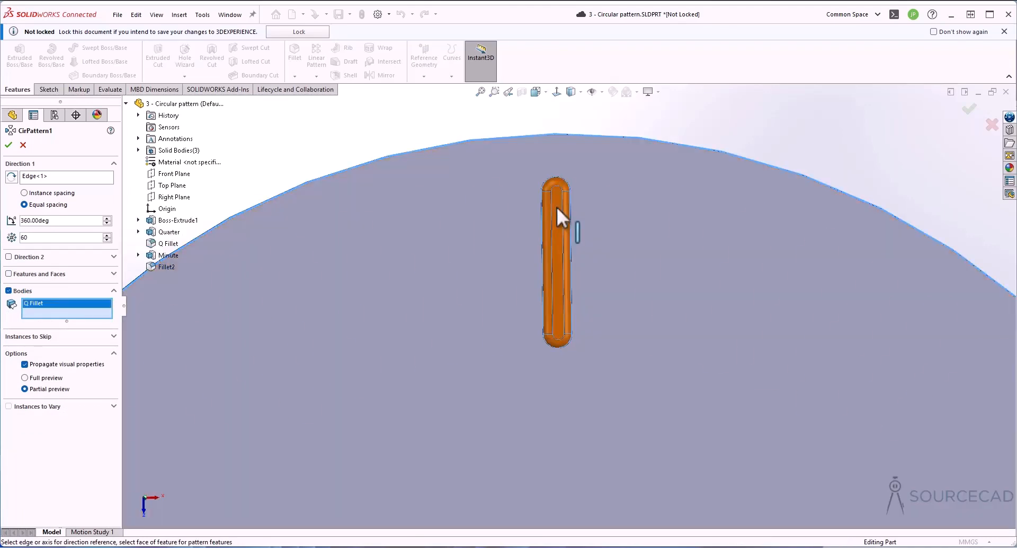
Step: Set the number of Circular Pattern instances in Direction 1 to 12
{"action": "scroll", "coordinate": [557, 206], "scroll_direction": "up", "scroll_amount": 4}
{"action": "scroll", "coordinate": [557, 206], "scroll_direction": "up", "scroll_amount": 4}
{"action": "key", "text": "ctrl+Up"}
{"action": "key", "text": "ctrl+Up"}
{"action": "key", "text": "ctrl+Up"}
{"action": "key", "text": "ctrl+Up"}
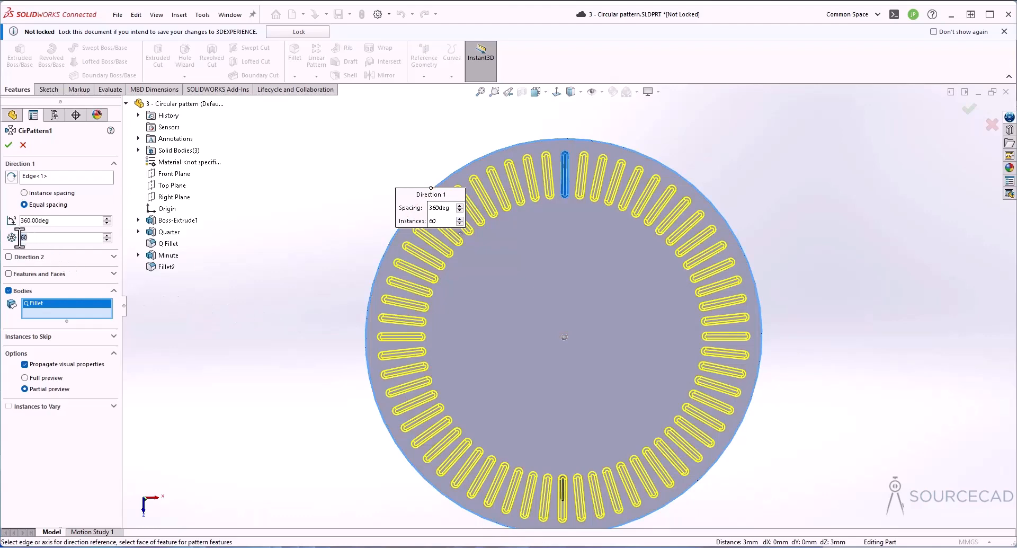
{"action": "type", "text": "12"}
{"action": "key", "text": "Tab"}
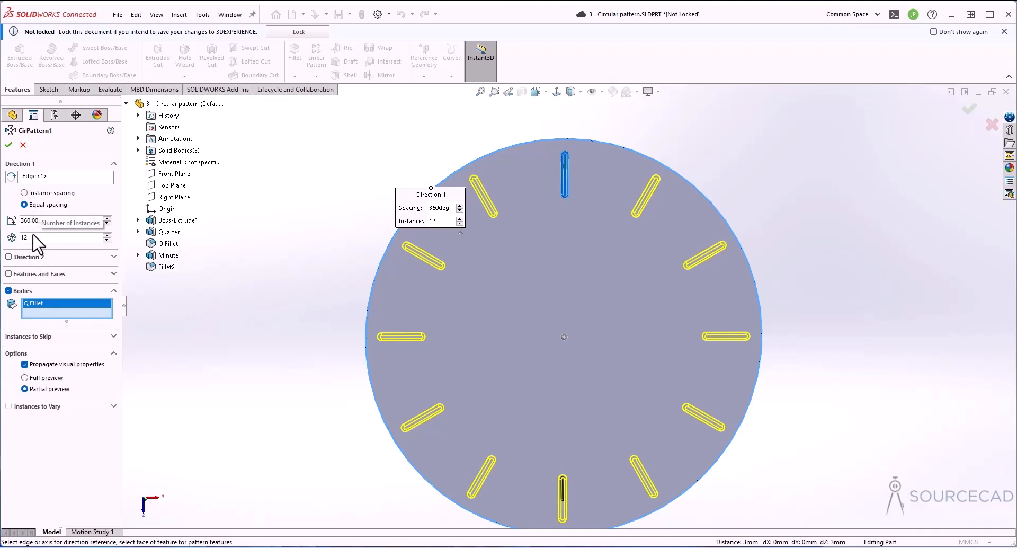
Step: Set the Circular Pattern's Direction 1 angle to 180 degrees with equal spacing
{"action": "left_click_drag", "start_coordinate": [65, 224], "coordinate": [30, 225]}
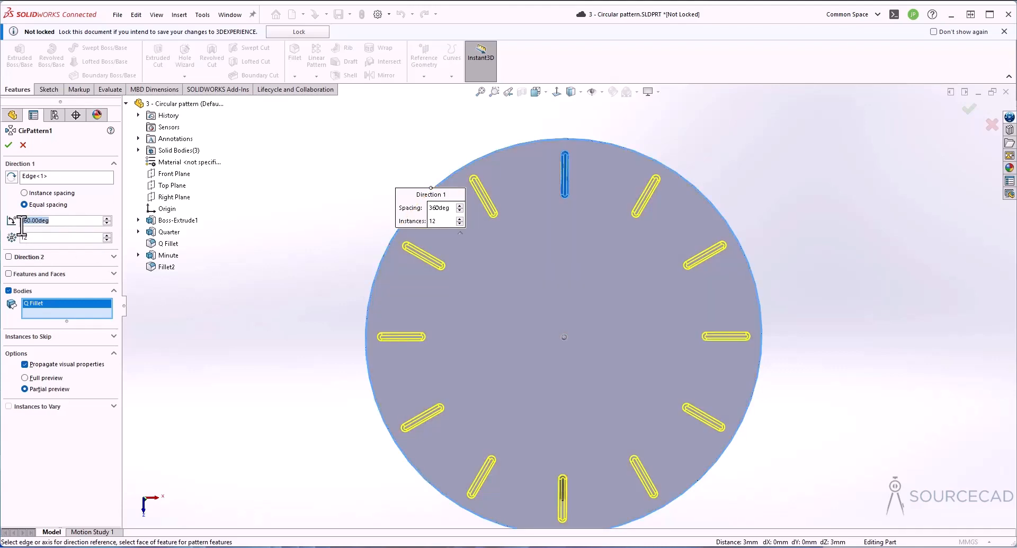
{"action": "type", "text": "30"}
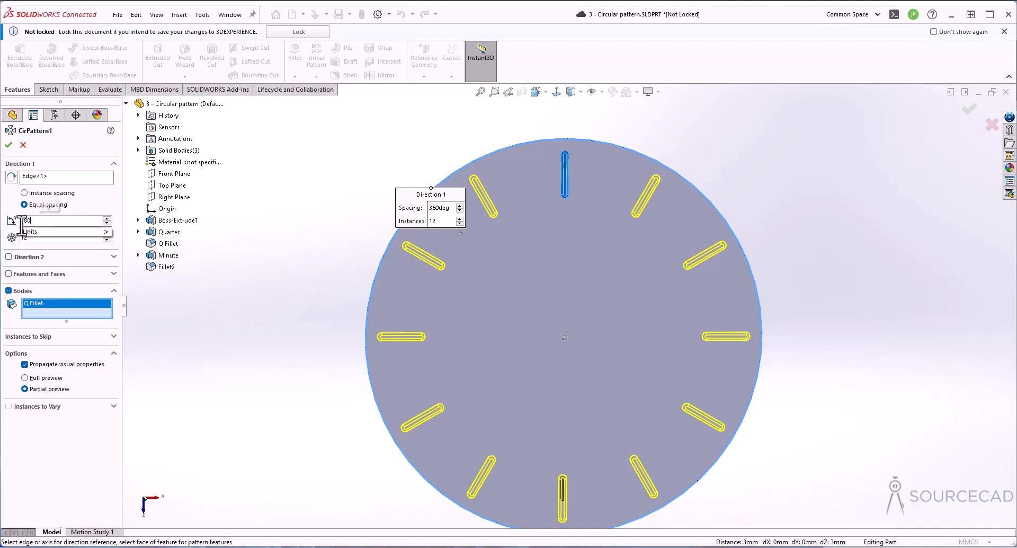
{"action": "type", "text": "80"}
{"action": "key", "text": "Return"}
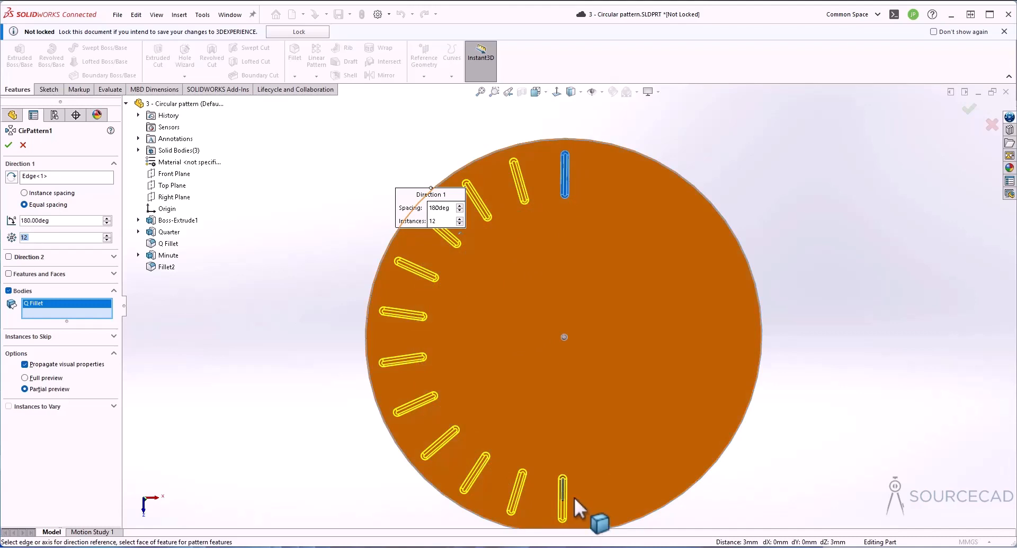
Step: Set the Circular Pattern's Direction 1 angle to 360 degrees, finish the pattern, and dismiss the Not locked notice
{"action": "mouse_move", "coordinate": [21, 220]}
{"action": "left_mouse_down"}
{"action": "mouse_move", "coordinate": [41, 222]}
{"action": "mouse_move", "coordinate": [24, 222]}
{"action": "left_mouse_up"}
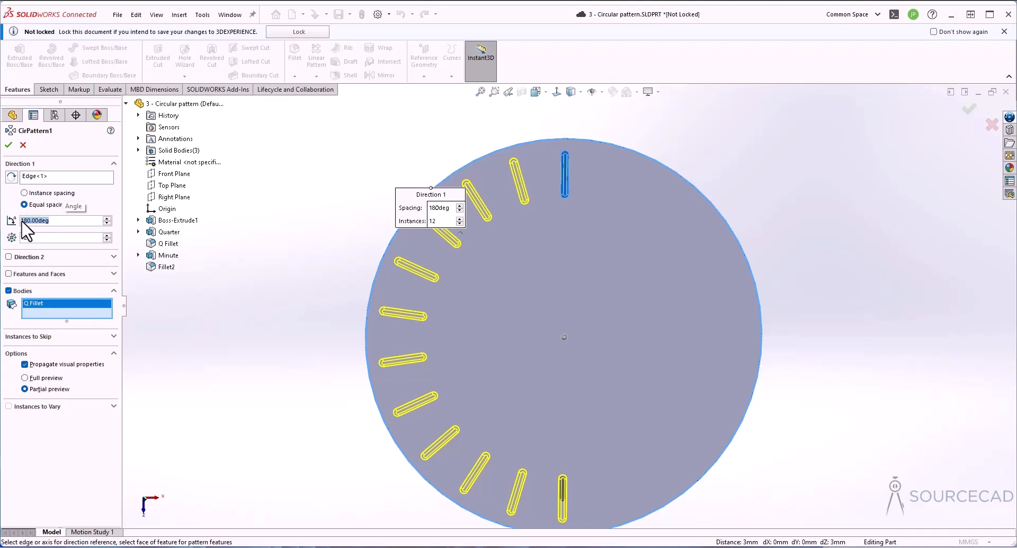
{"action": "type", "text": "360"}
{"action": "key", "text": "Tab"}
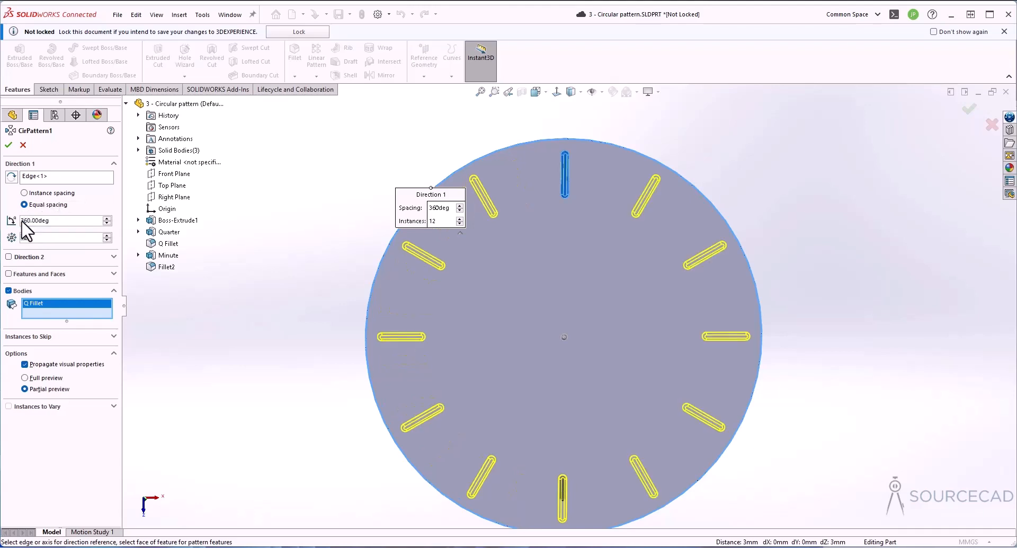
{"action": "left_click", "coordinate": [8, 144]}
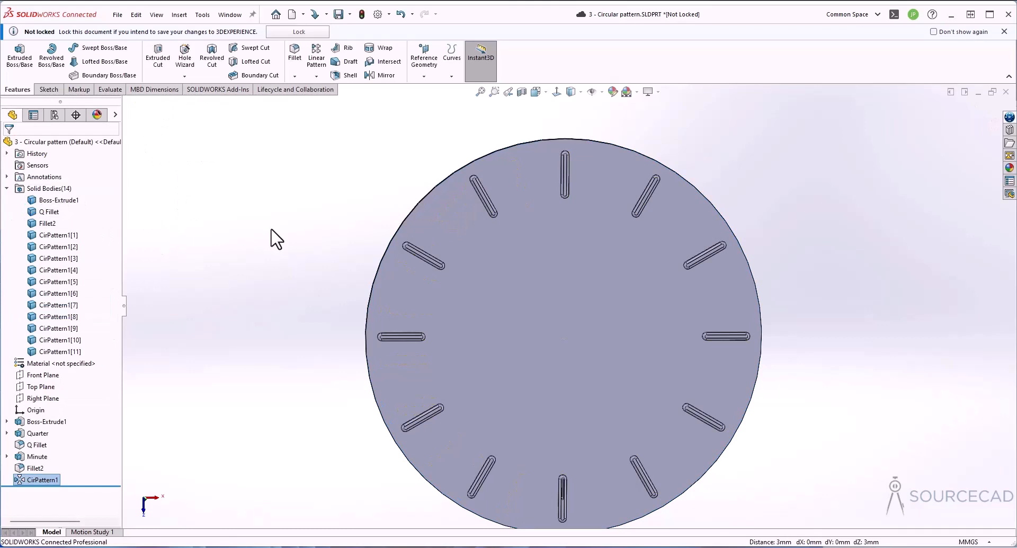
{"action": "left_click", "coordinate": [1003, 31]}
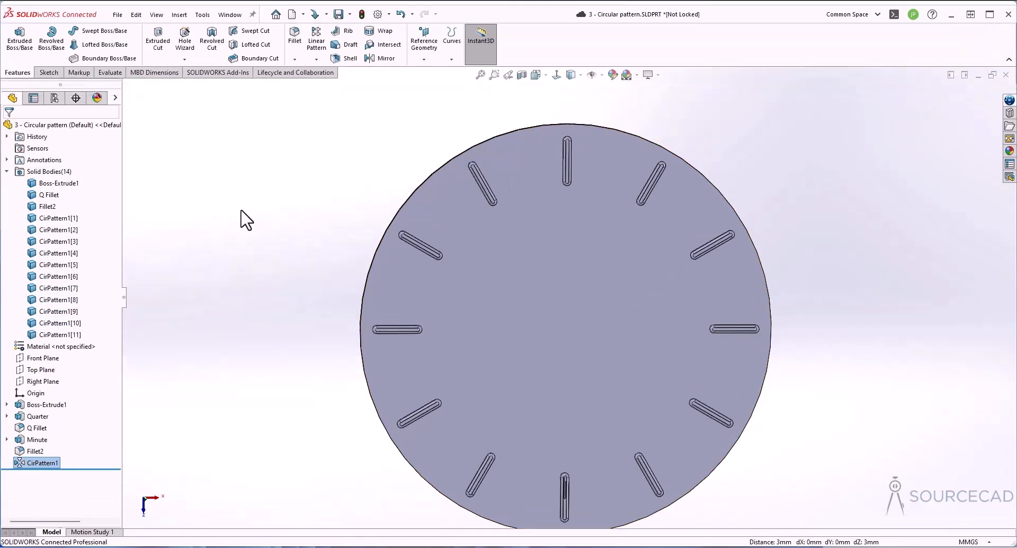
Step: Start another Circular Pattern around the disc's outer edge, patterning bodies only, with the short minute marker body Fillet2 selected
{"action": "left_click", "coordinate": [316, 59]}
{"action": "left_click", "coordinate": [336, 86]}
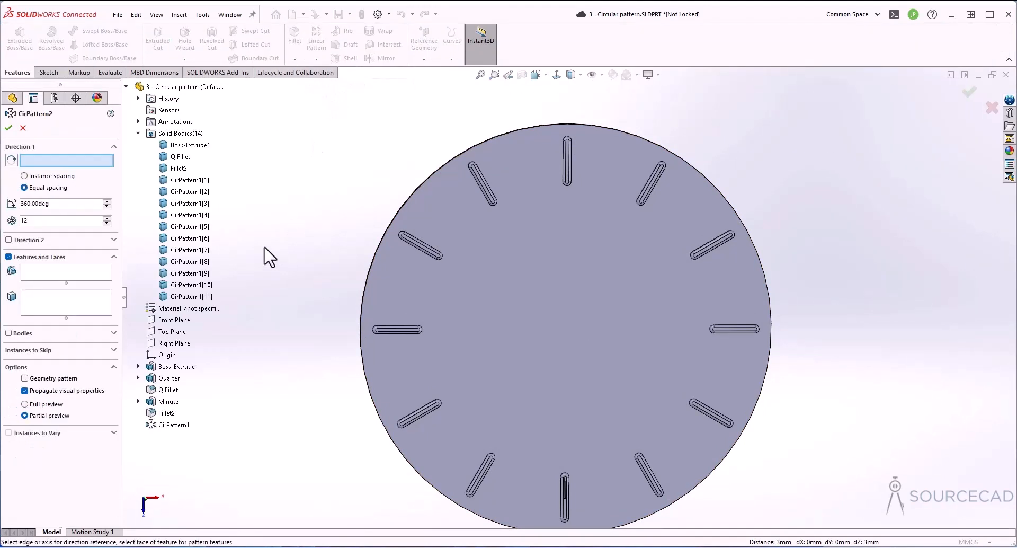
{"action": "left_click", "coordinate": [411, 197]}
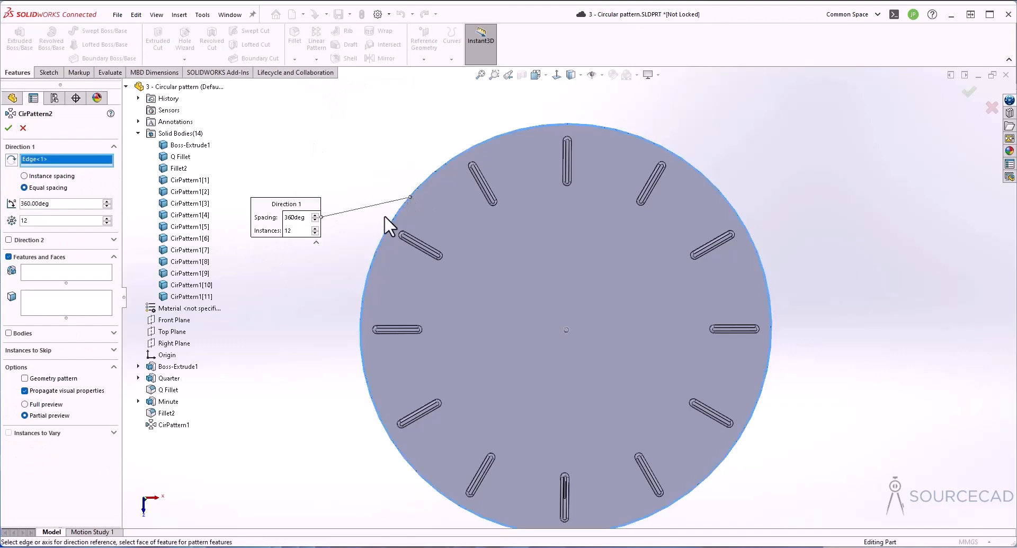
{"action": "left_click", "coordinate": [9, 256]}
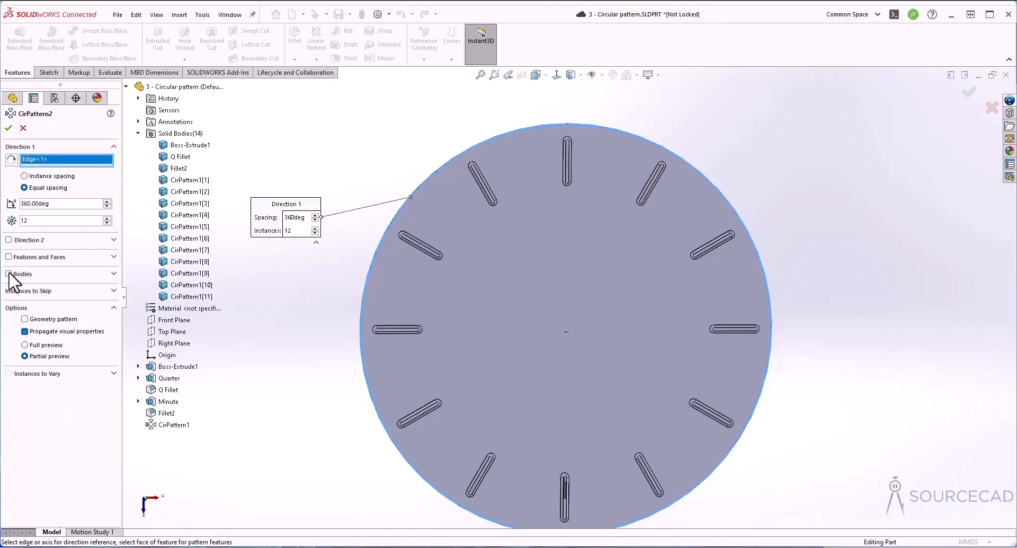
{"action": "left_click", "coordinate": [8, 273]}
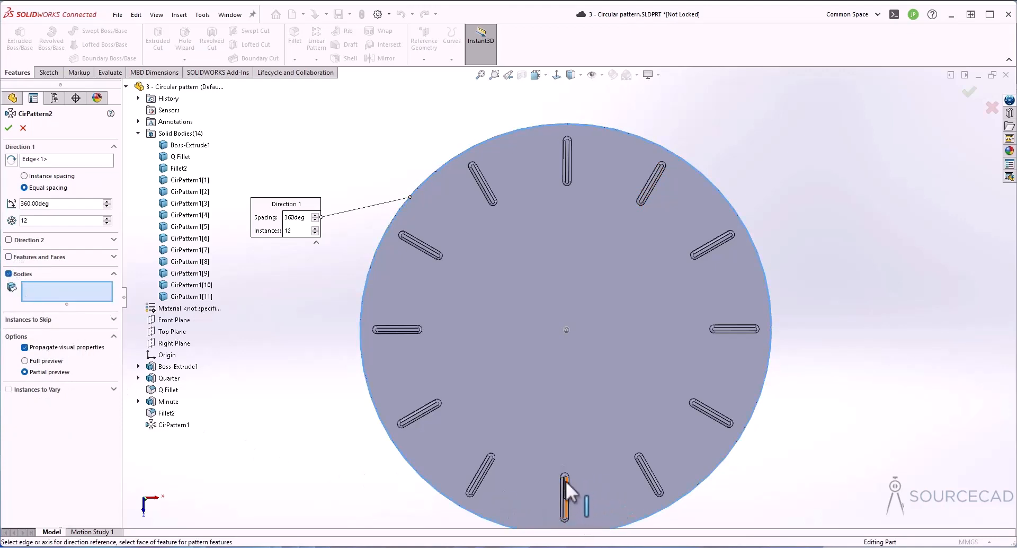
{"action": "middle_click_drag", "start_coordinate": [566, 481], "coordinate": [565, 471], "text": "ctrl"}
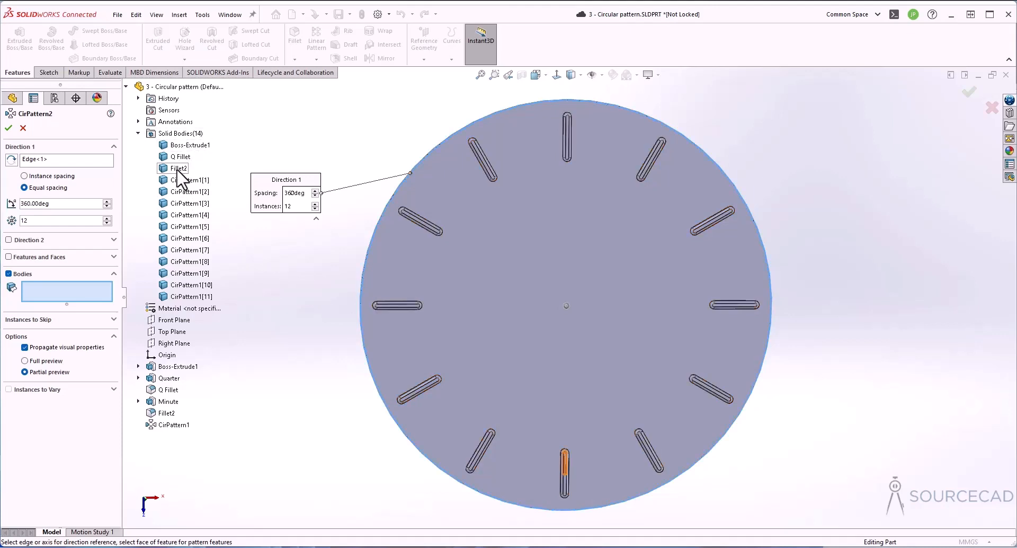
{"action": "left_click", "coordinate": [177, 169]}
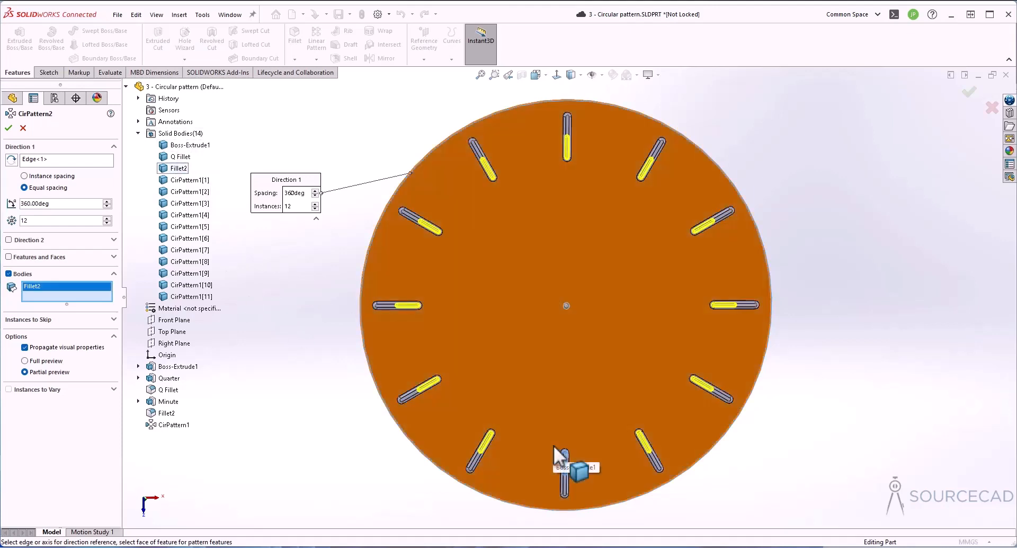
Step: Set the number of instances of the minute marker pattern to 60
{"action": "left_click_drag", "start_coordinate": [33, 221], "coordinate": [11, 219]}
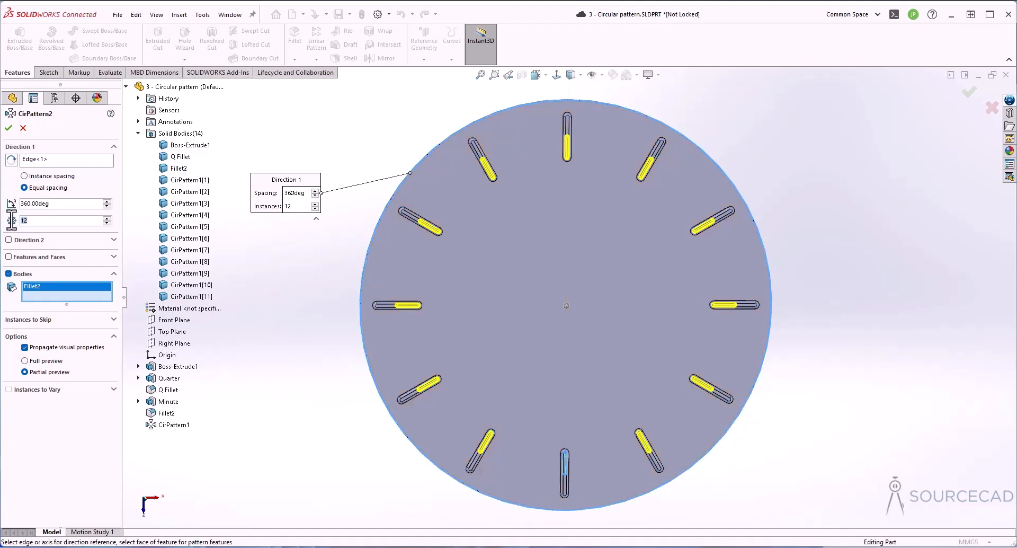
{"action": "type", "text": "60"}
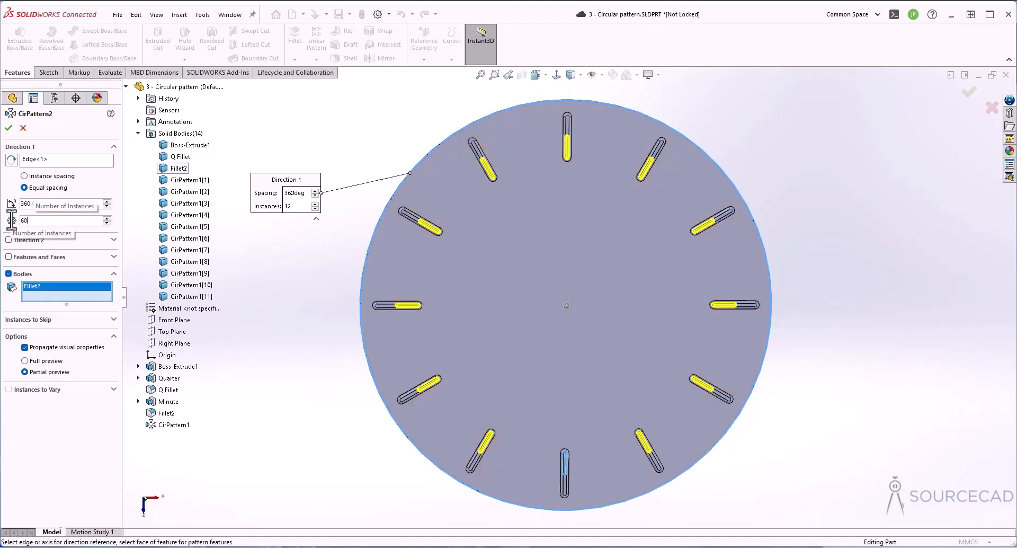
{"action": "key", "text": "Return"}
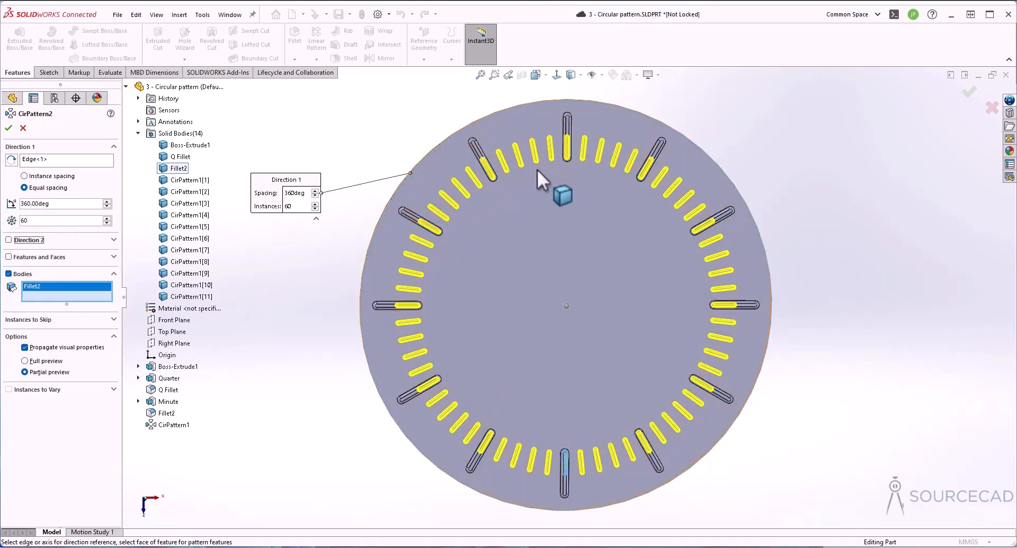
Step: Skip the minute marker instances that overlap the long quarter markers and finish the Circular Pattern
{"action": "left_click", "coordinate": [106, 320]}
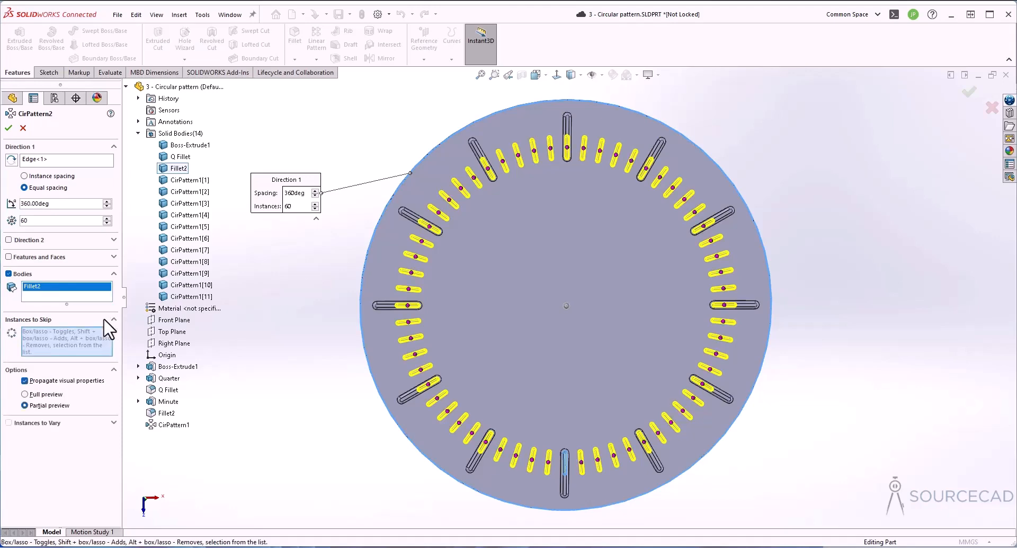
{"action": "left_click", "coordinate": [487, 168]}
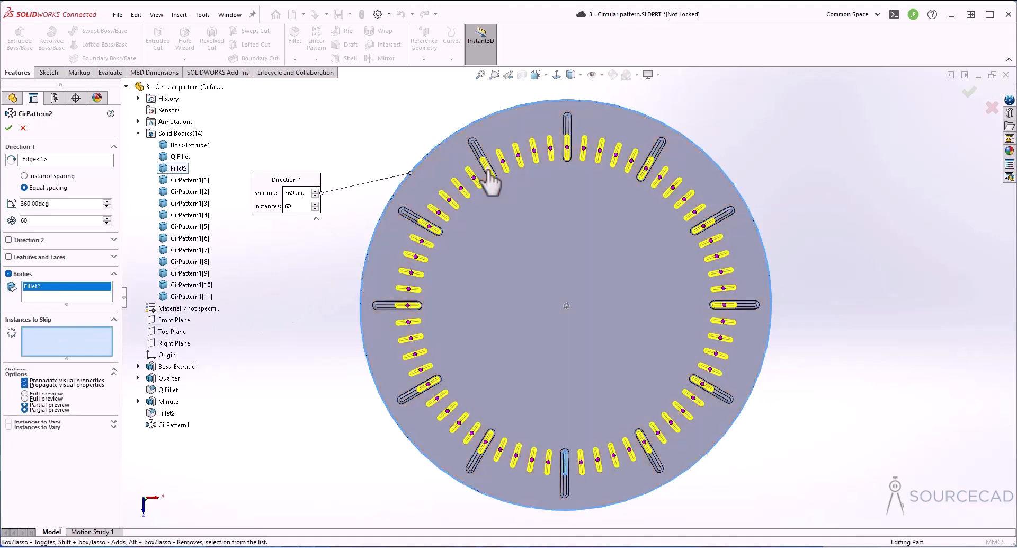
{"action": "left_click", "coordinate": [429, 227]}
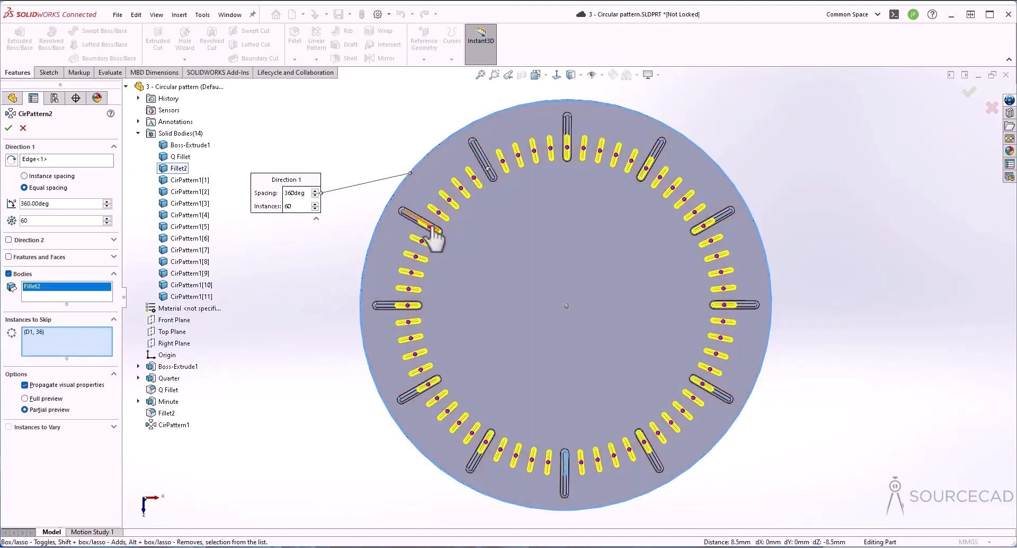
{"action": "left_click", "coordinate": [408, 305]}
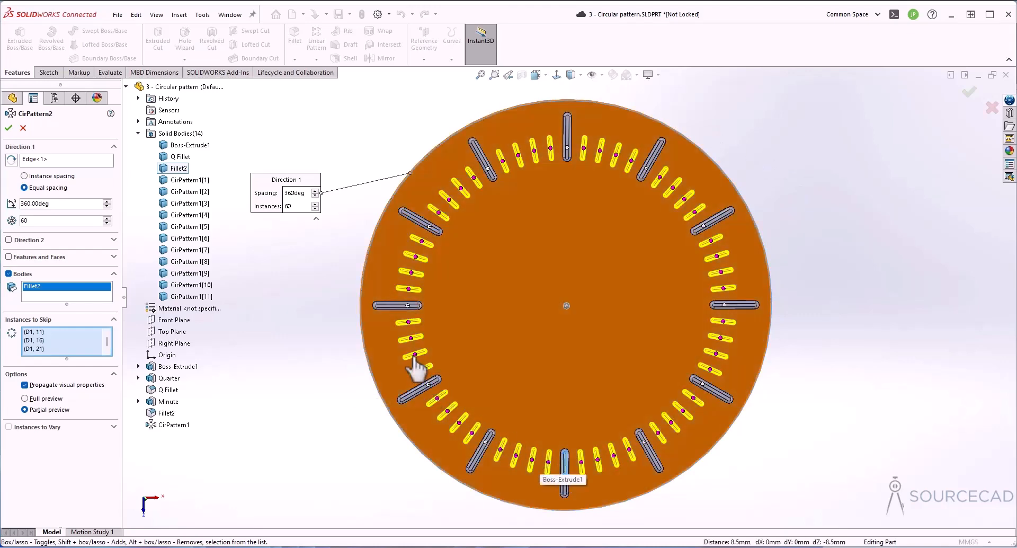
{"action": "left_click", "coordinate": [9, 129]}
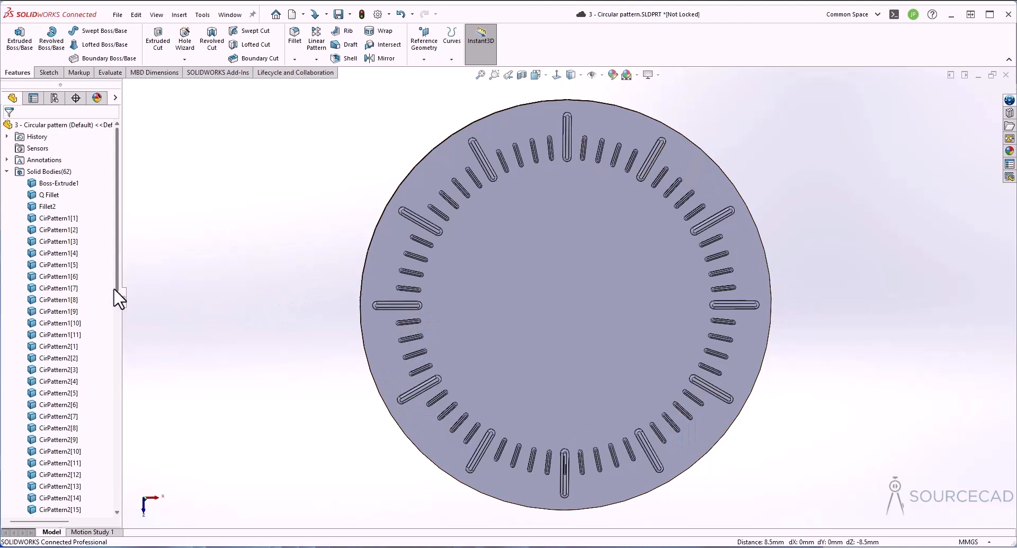
Step: Combine the disc and all marker bodies into one solid body with the Add operation, previewing the result before accepting
{"action": "scroll", "coordinate": [63, 364], "scroll_direction": "down", "scroll_amount": 15}
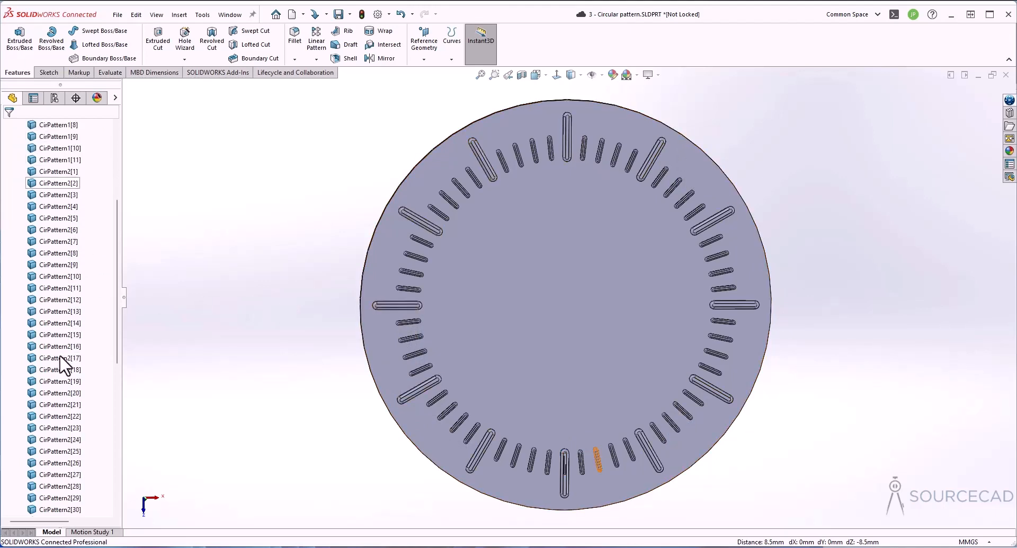
{"action": "scroll", "coordinate": [64, 365], "scroll_direction": "up", "scroll_amount": 15}
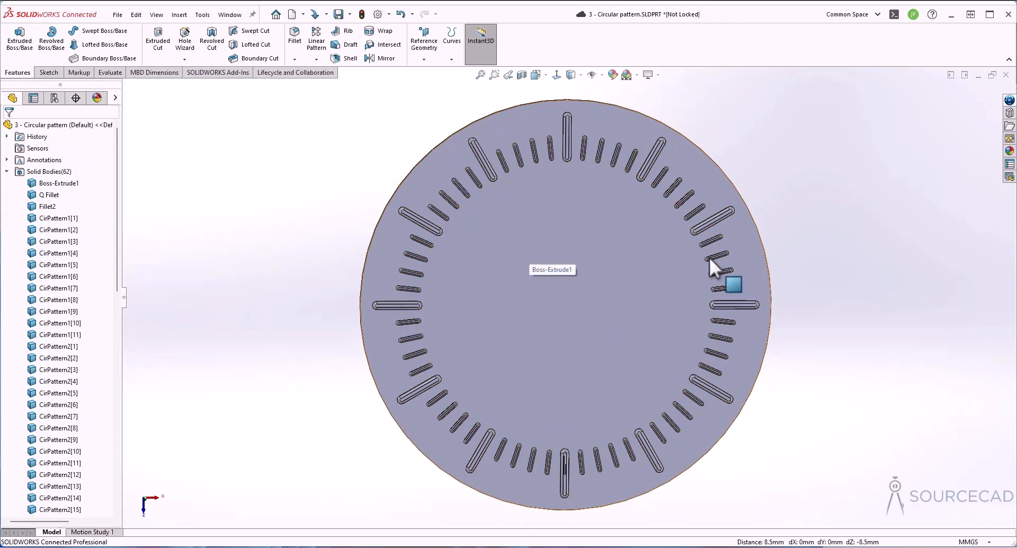
{"action": "middle_click_drag", "start_coordinate": [501, 346], "coordinate": [555, 352]}
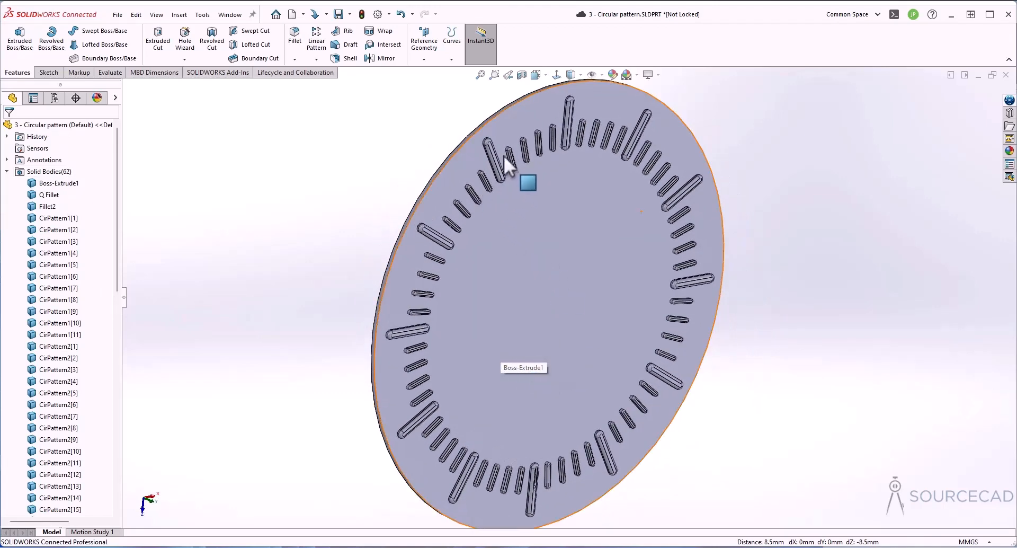
{"action": "scroll", "coordinate": [339, 267], "scroll_direction": "up", "scroll_amount": 5}
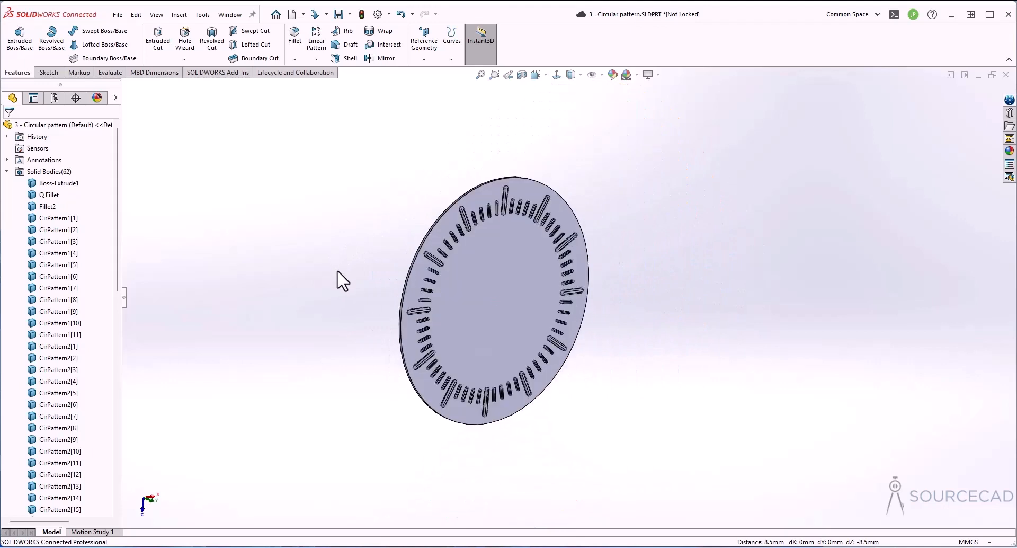
{"action": "left_click", "coordinate": [182, 17]}
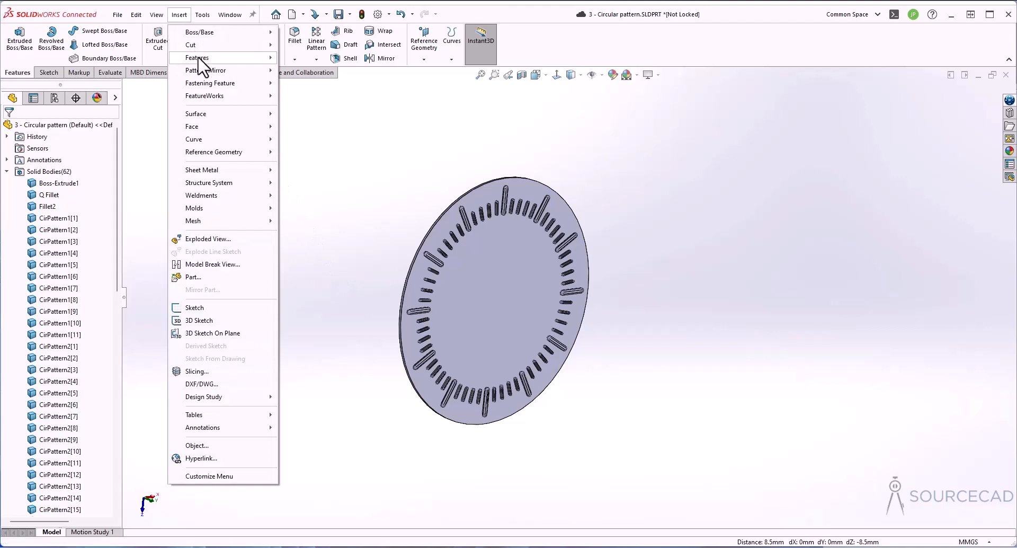
{"action": "mouse_move", "coordinate": [254, 58]}
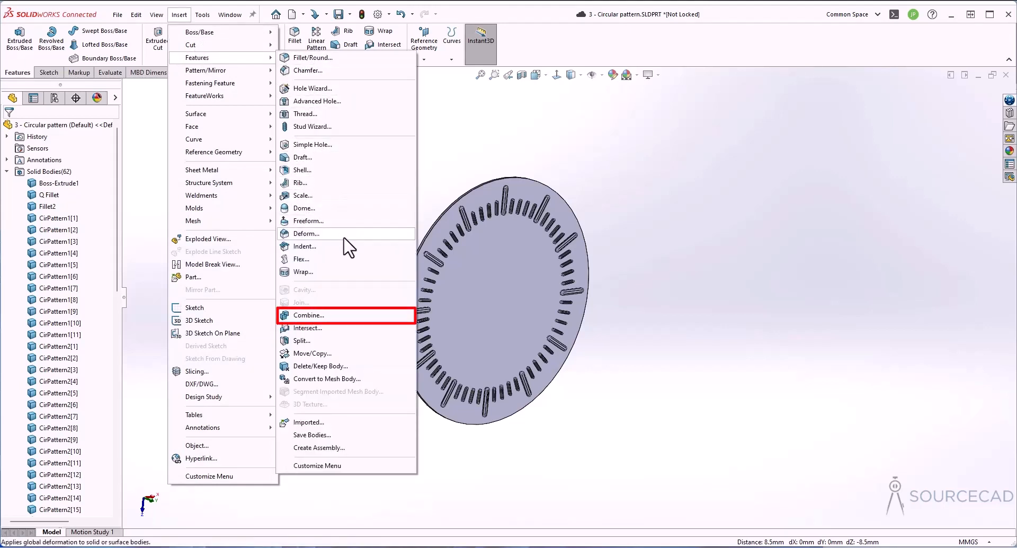
{"action": "left_click", "coordinate": [360, 318]}
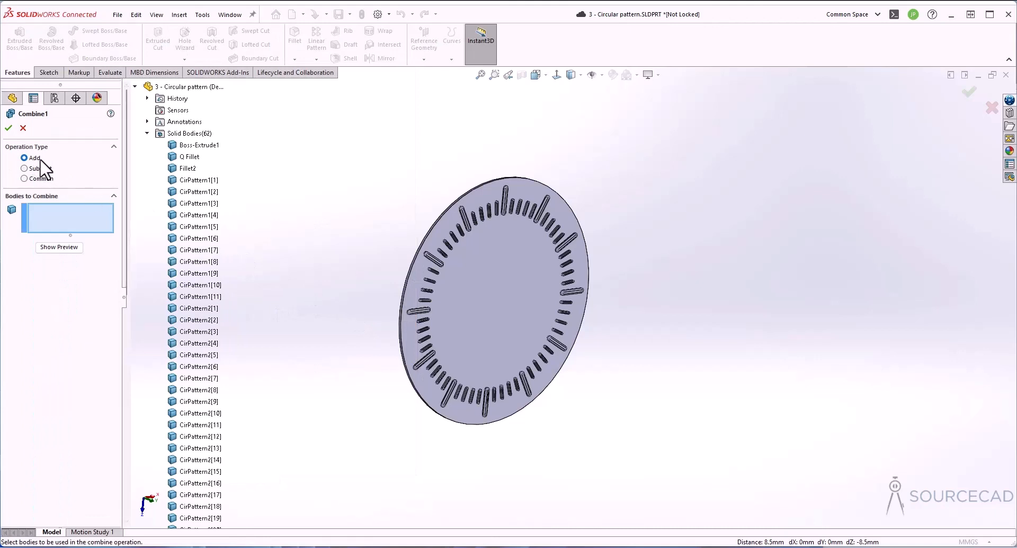
{"action": "left_click_drag", "start_coordinate": [425, 180], "coordinate": [603, 480]}
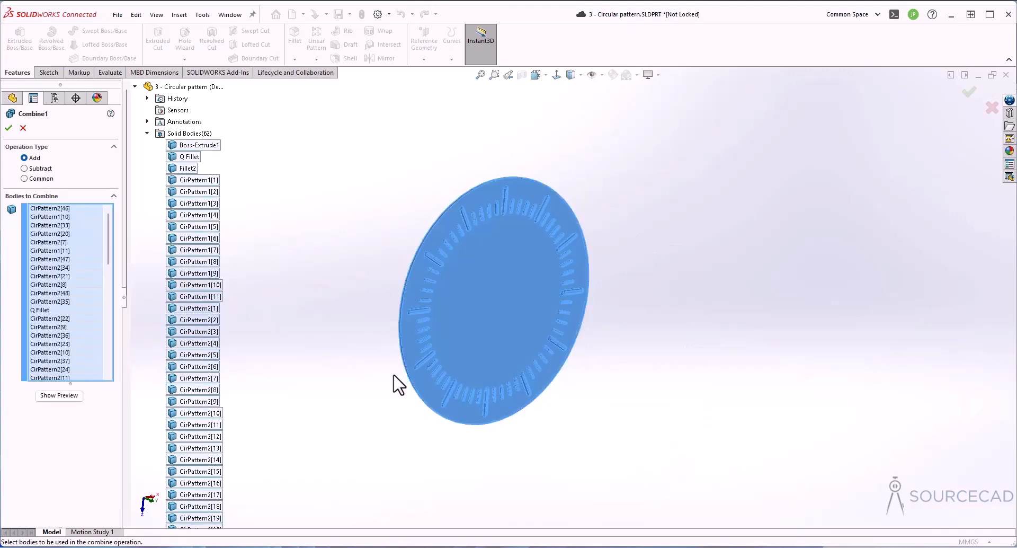
{"action": "left_click", "coordinate": [59, 396]}
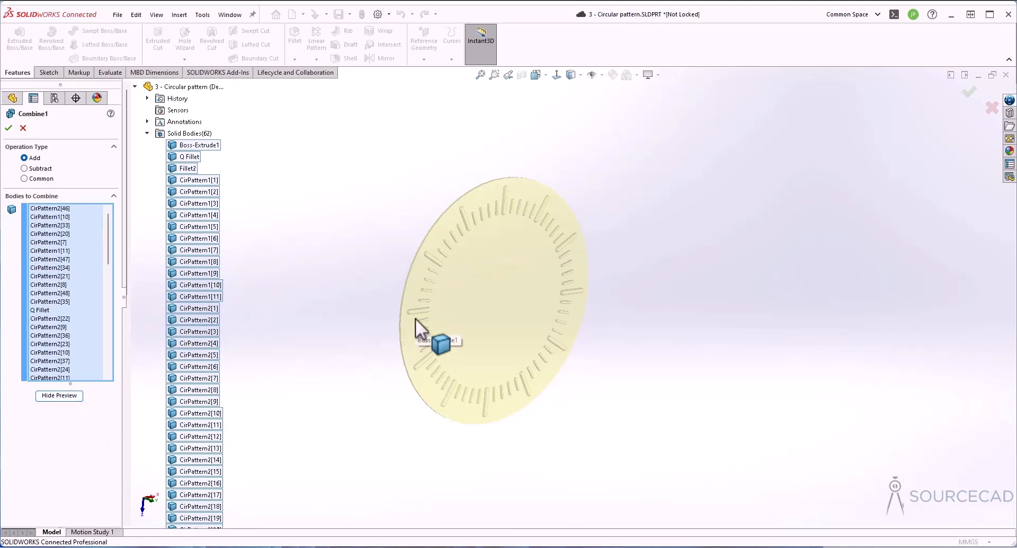
{"action": "left_click", "coordinate": [8, 128]}
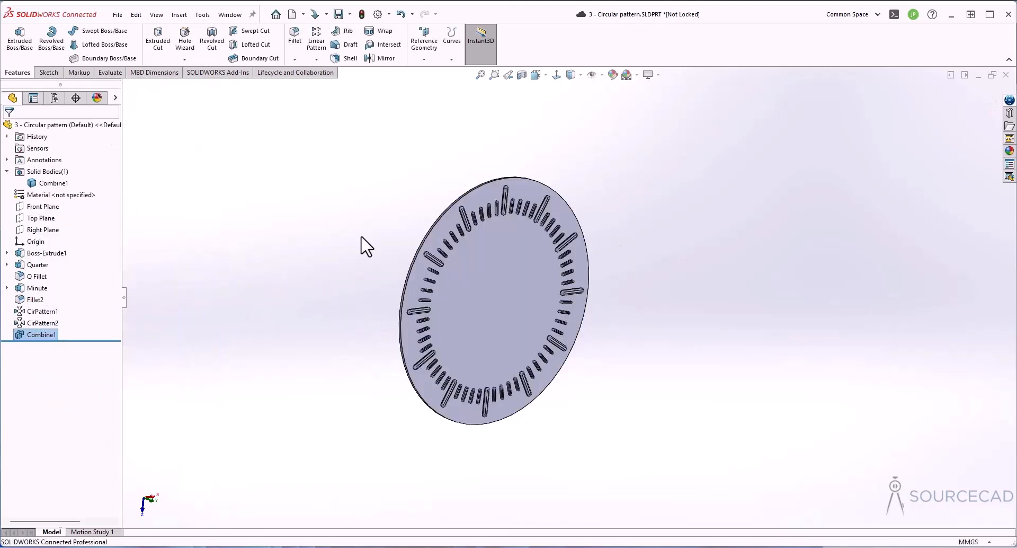
Step: Highlight the combined solid body and examine the disc's markers from several angles
{"action": "left_click", "coordinate": [44, 184]}
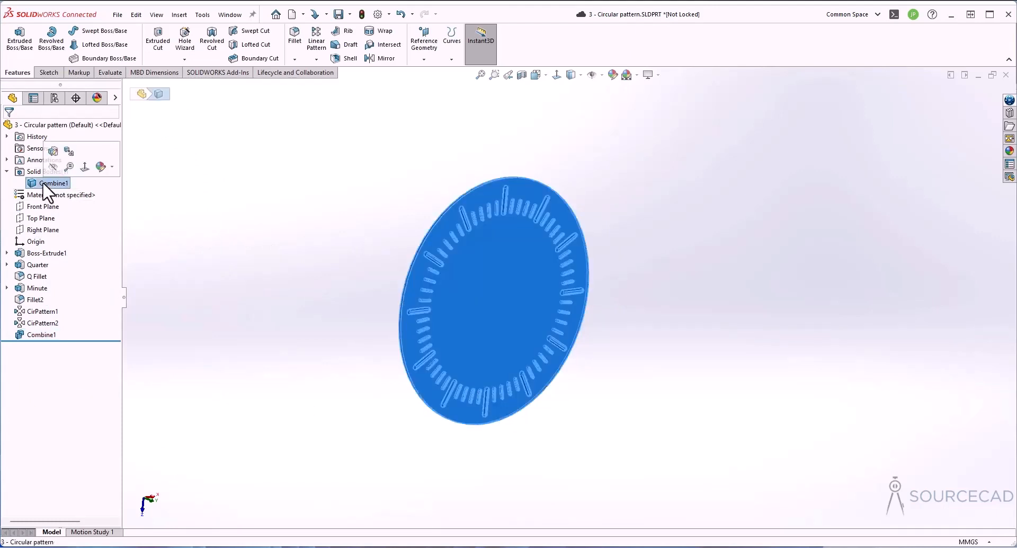
{"action": "left_click", "coordinate": [297, 253]}
{"action": "middle_click_drag", "start_coordinate": [354, 351], "coordinate": [399, 336]}
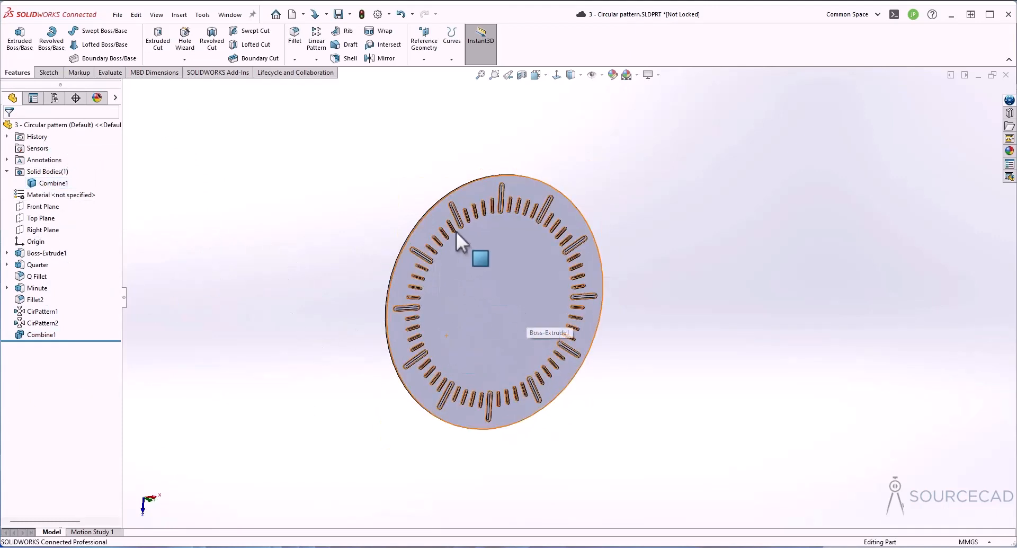
{"action": "middle_click_drag", "start_coordinate": [354, 284], "coordinate": [353, 314]}
{"action": "scroll", "coordinate": [352, 313], "scroll_direction": "down", "scroll_amount": 3}
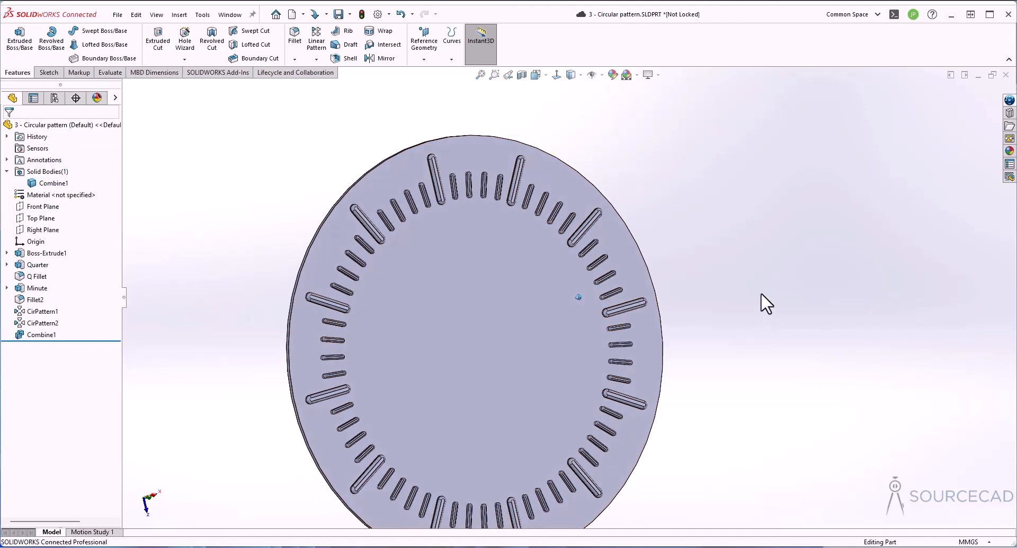
{"action": "scroll", "coordinate": [154, 275], "scroll_direction": "up", "scroll_amount": 2}
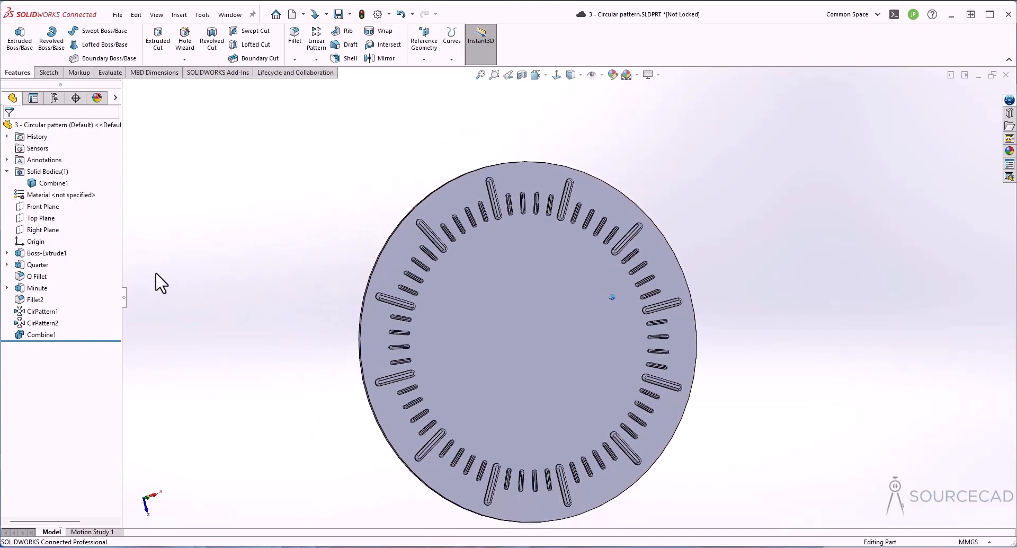